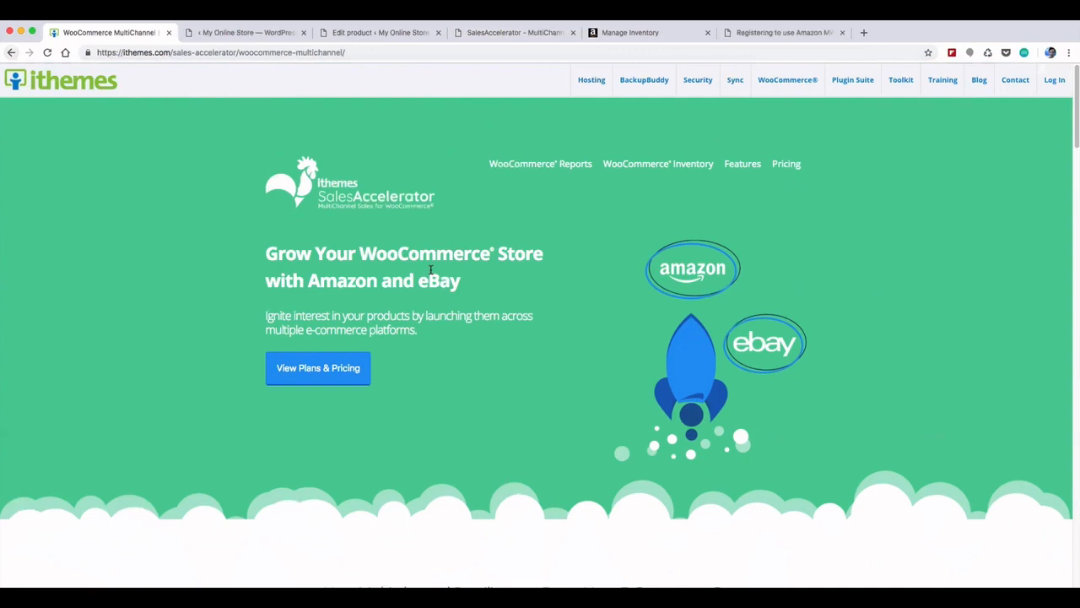
Step: Examine the MultiChannel Sales for WooCommerce page, covering its benefits, supported marketplaces, feature list and pricing plans
scroll(446, 295, down, 5)
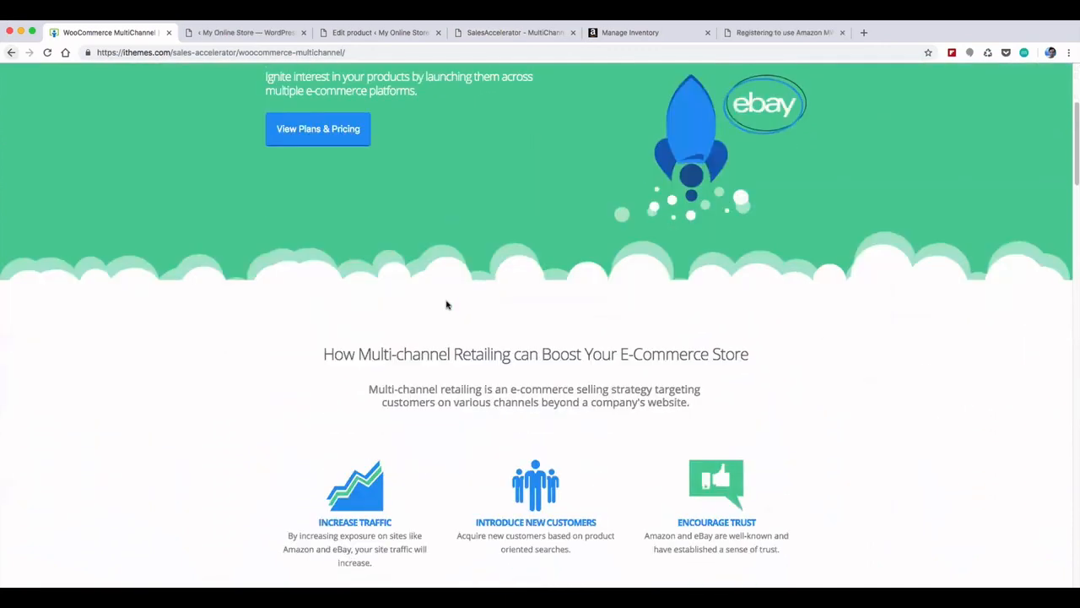
scroll(447, 304, down, 3)
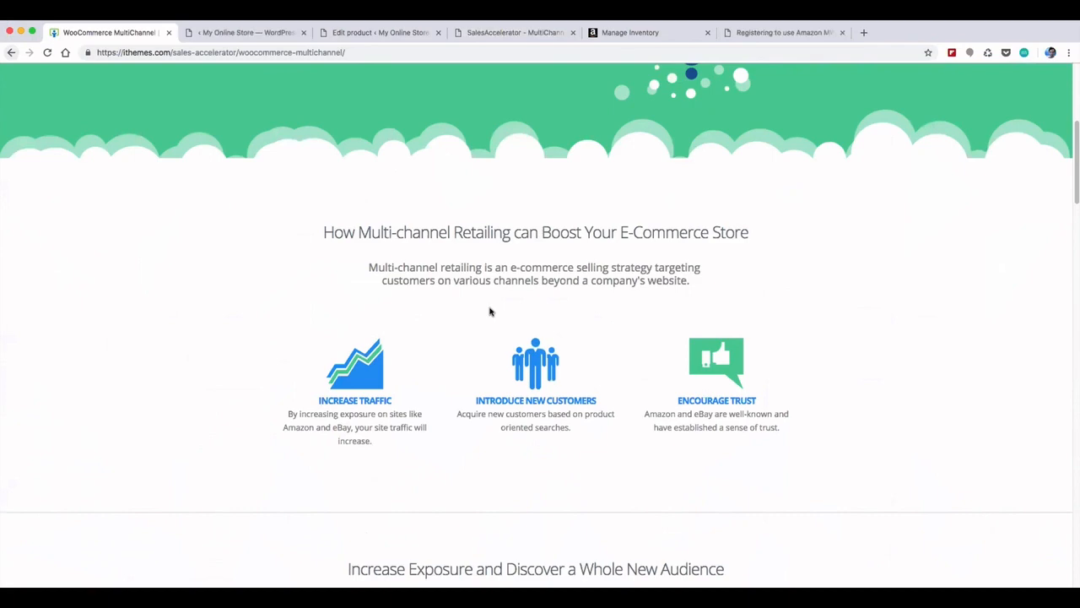
scroll(468, 312, down, 5)
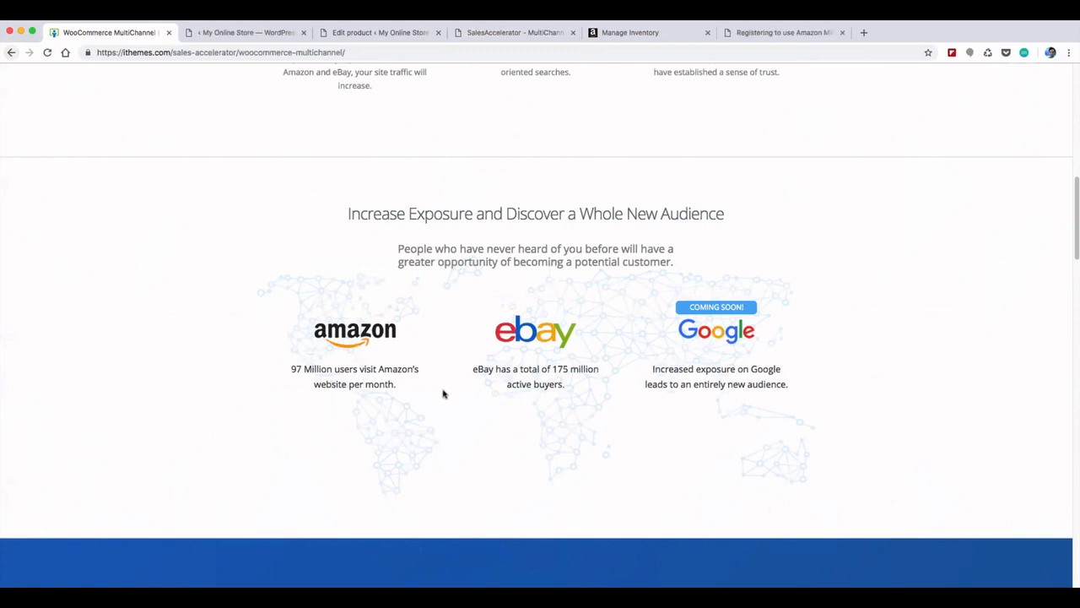
scroll(443, 393, down, 3)
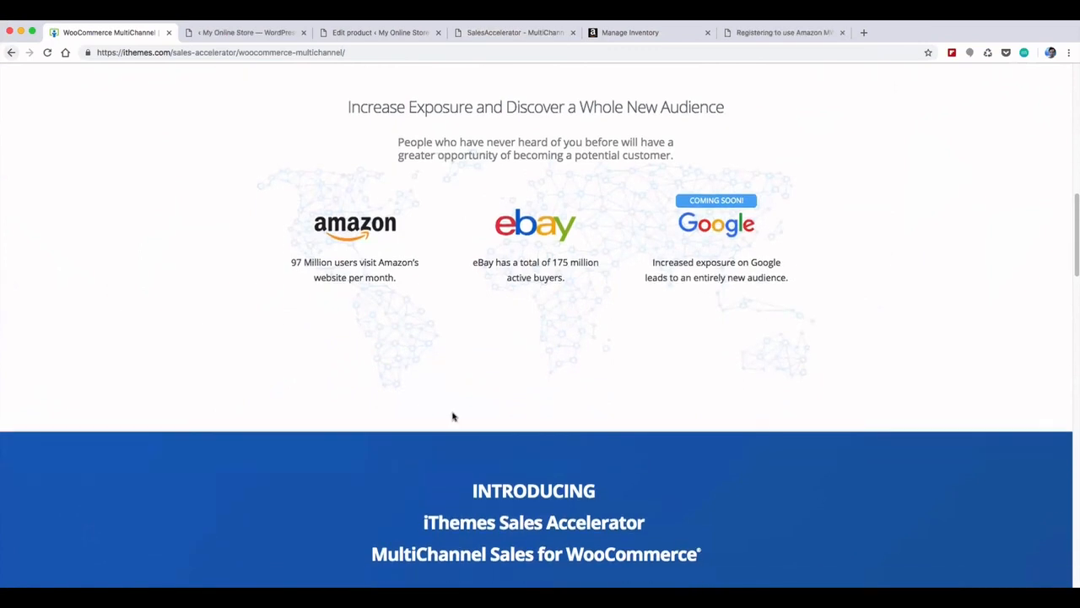
scroll(453, 416, down, 12)
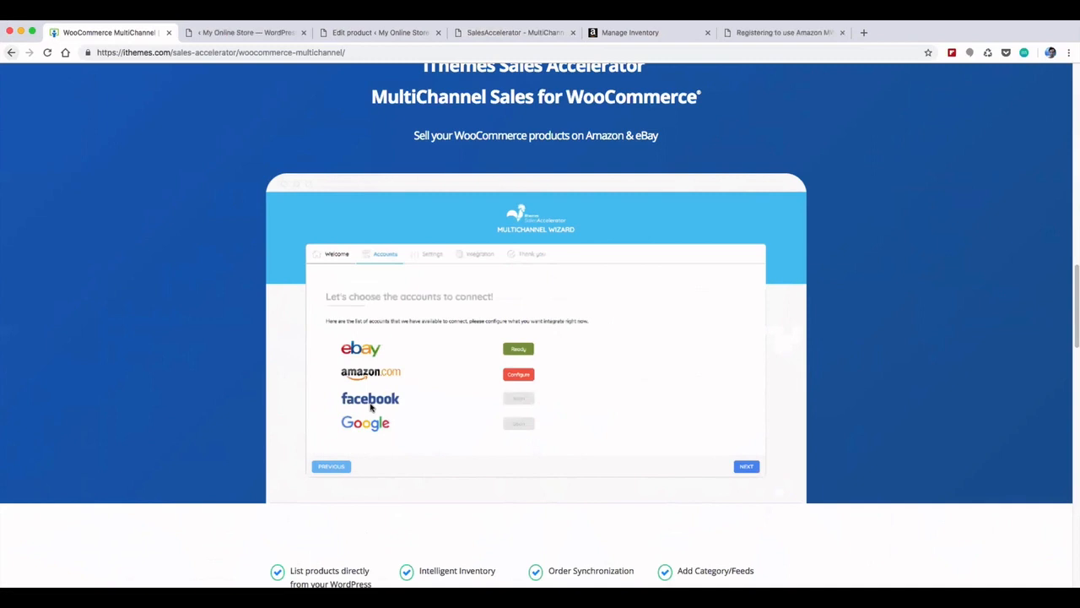
scroll(370, 407, down, 5)
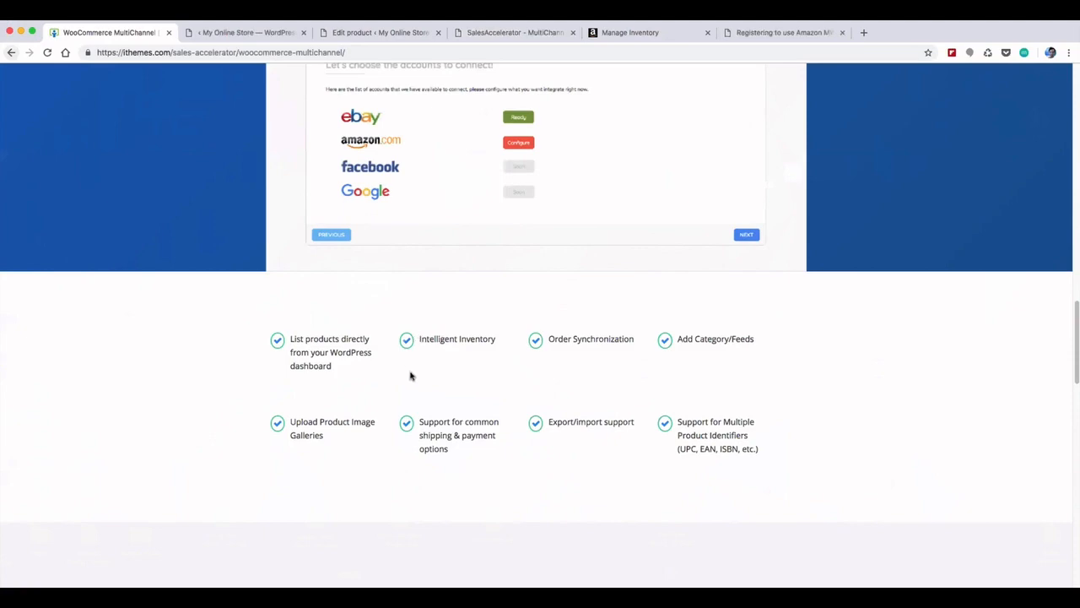
scroll(412, 371, down, 5)
scroll(411, 369, down, 2)
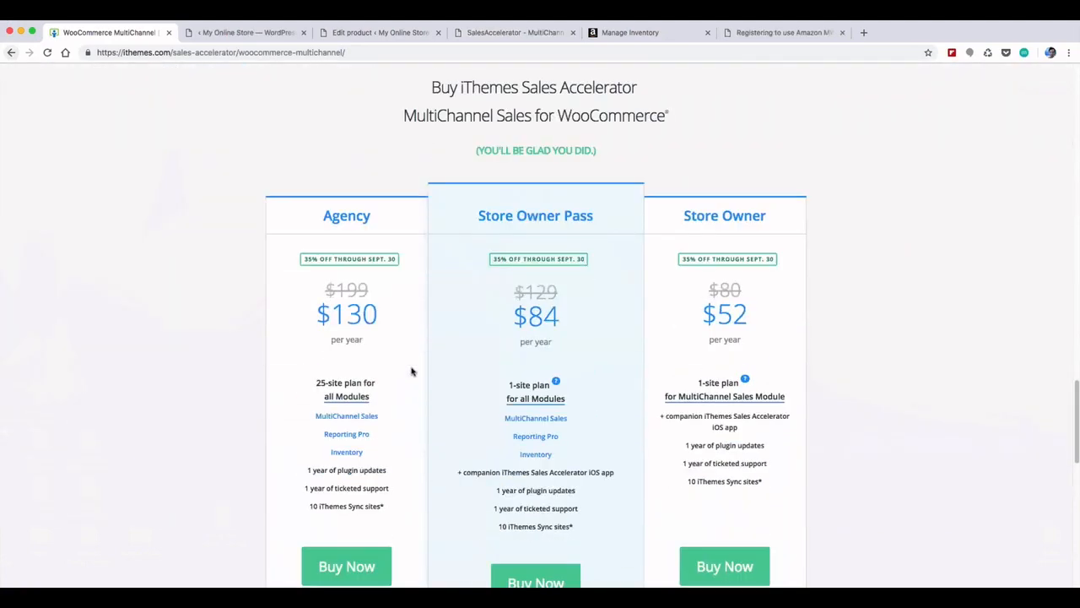
scroll(410, 369, up, 5)
scroll(408, 369, up, 1)
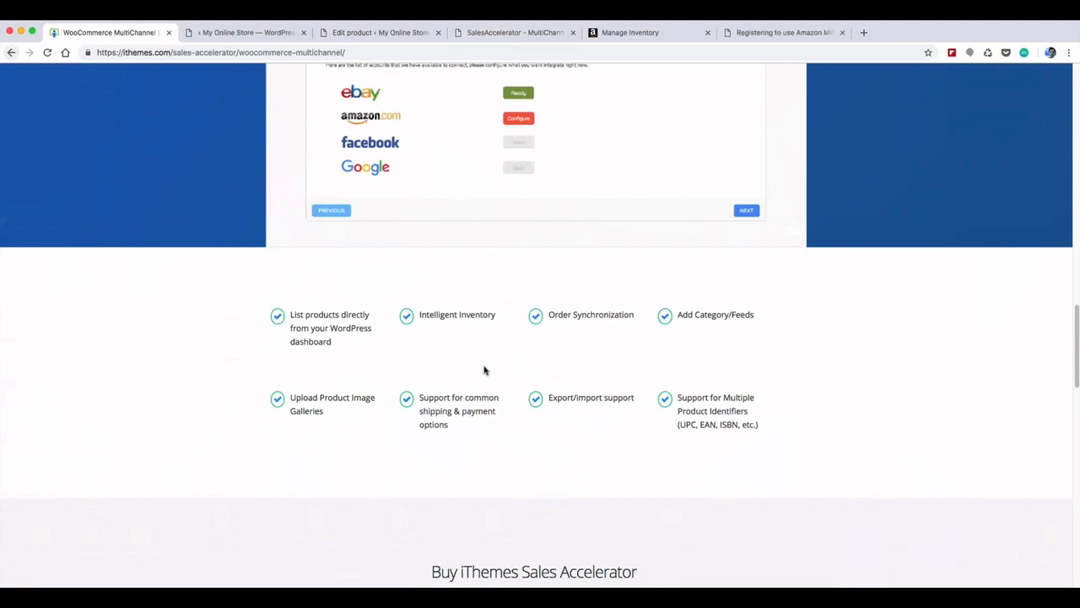
scroll(499, 389, up, 1)
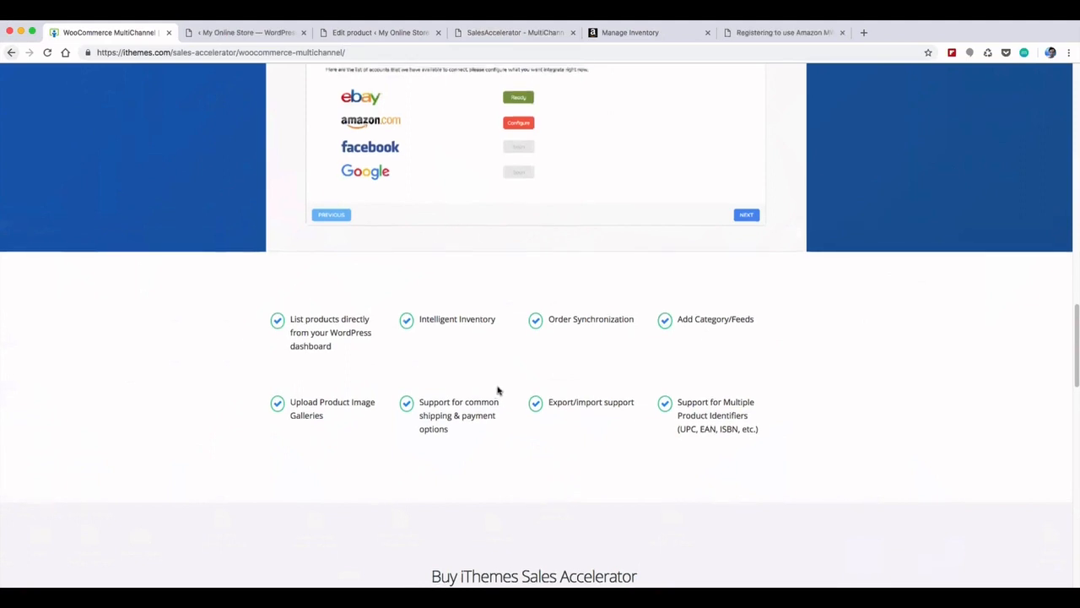
scroll(498, 390, up, 10)
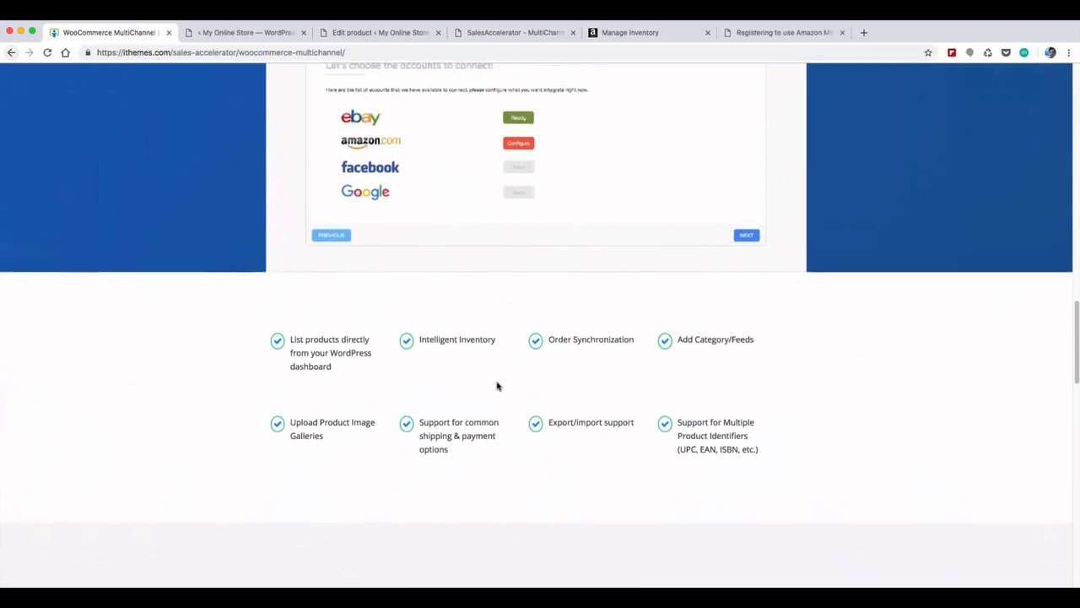
scroll(497, 387, up, 15)
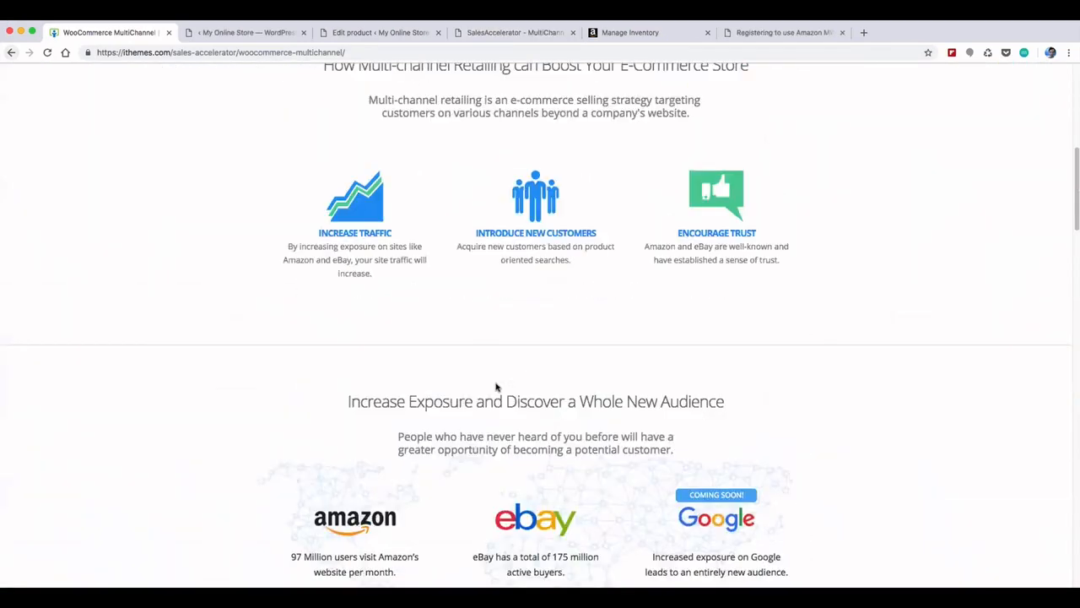
scroll(496, 386, up, 5)
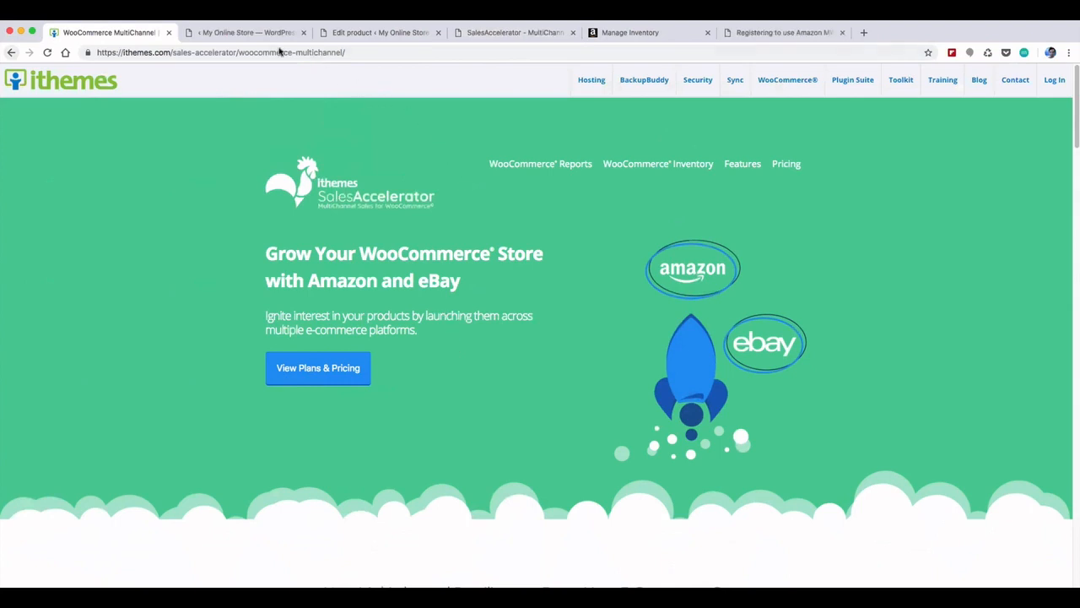
Step: Switch to the store's MultiChannel Wizard and advance from the welcome page to the account connections
click(253, 34)
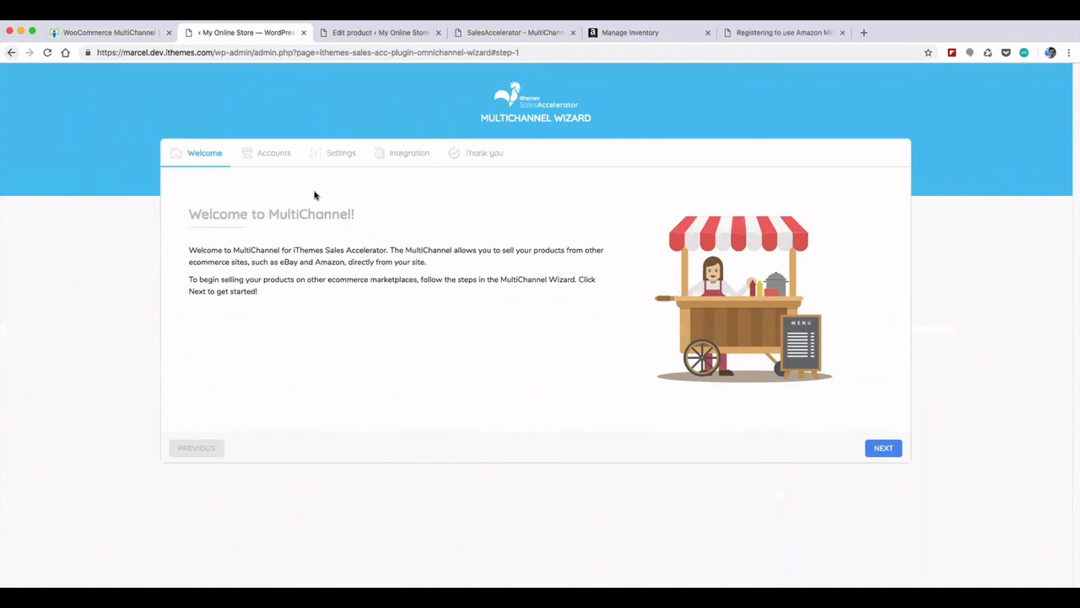
drag(269, 214, 351, 215)
click(302, 215)
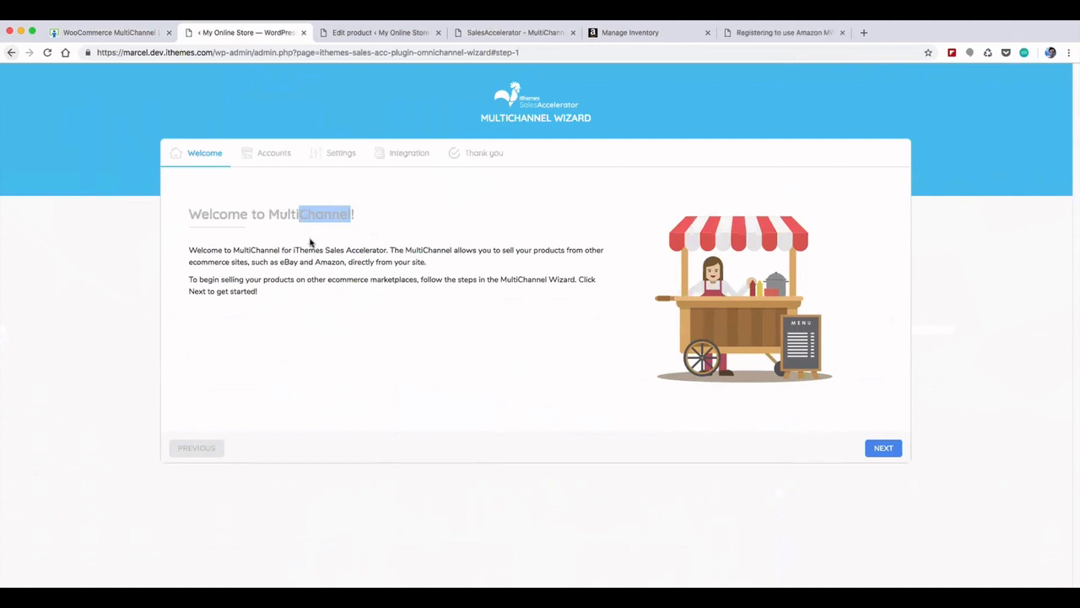
click(333, 214)
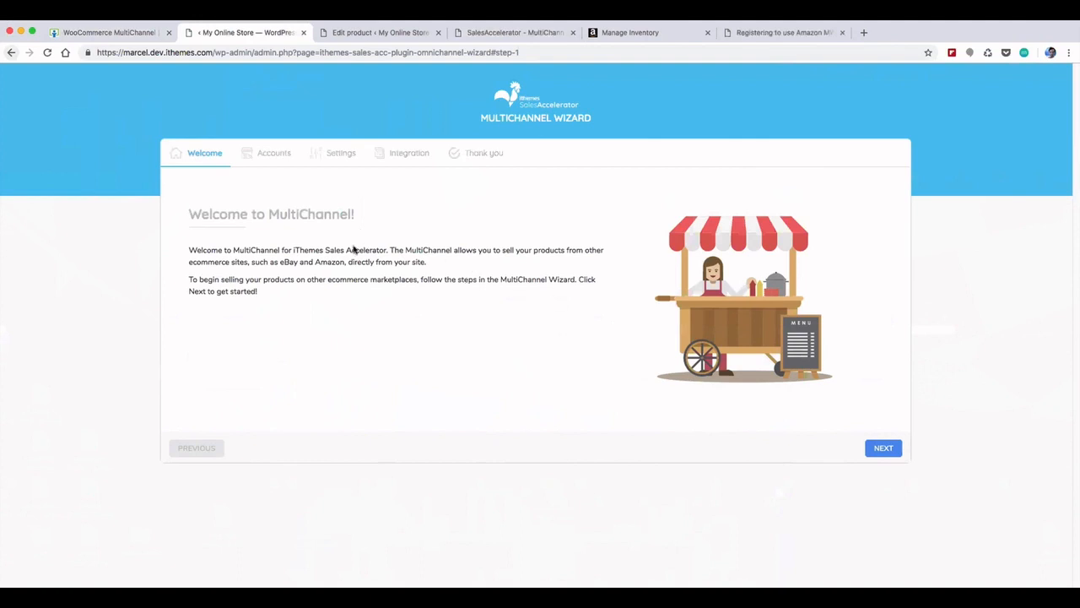
click(882, 447)
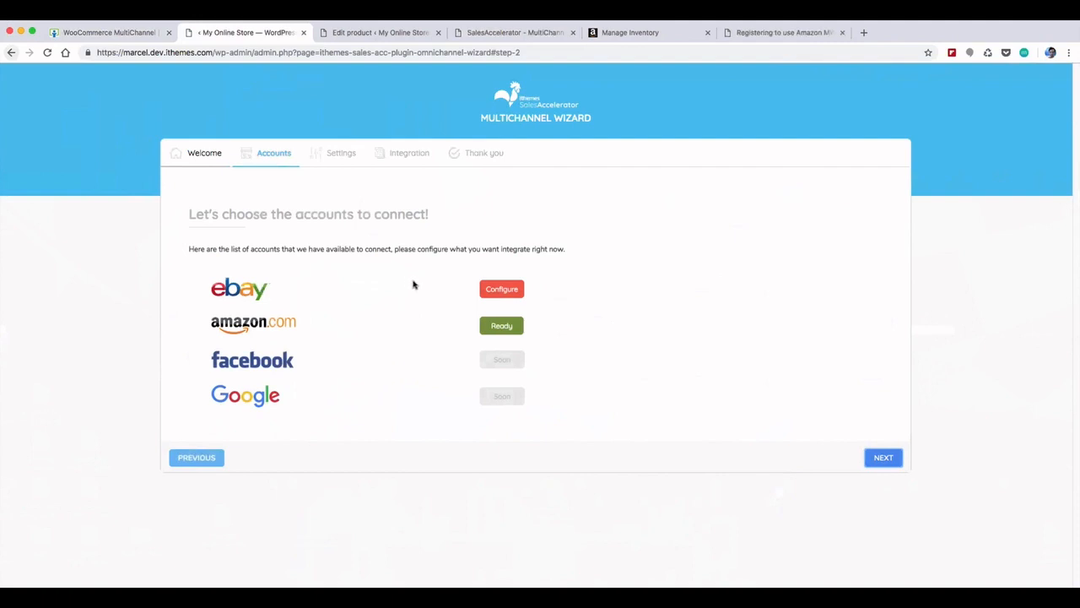
Step: Open the eBay account configuration and set the store country to US
click(496, 288)
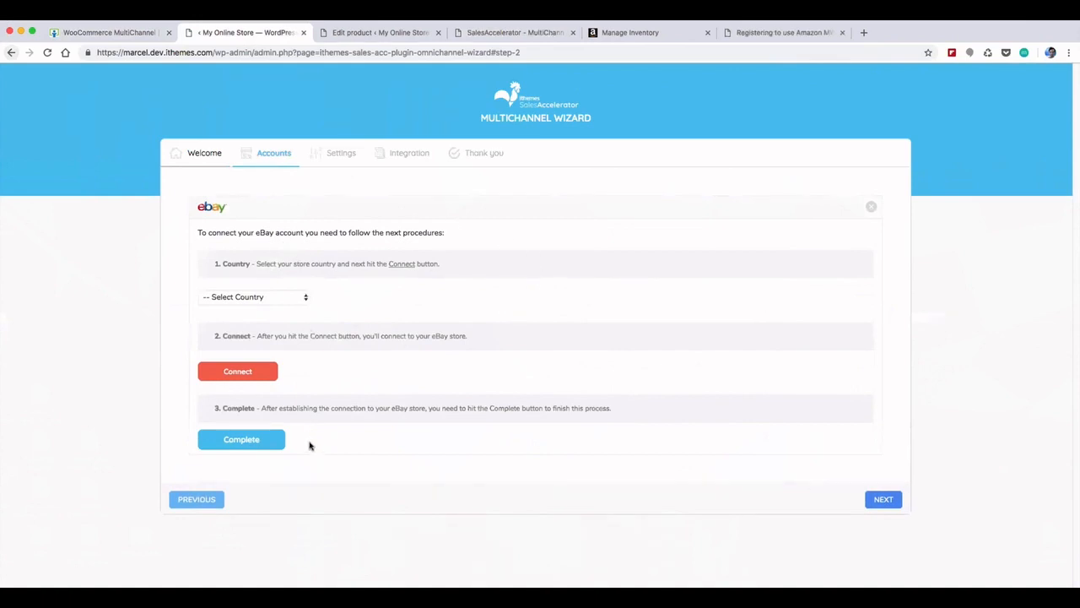
click(265, 301)
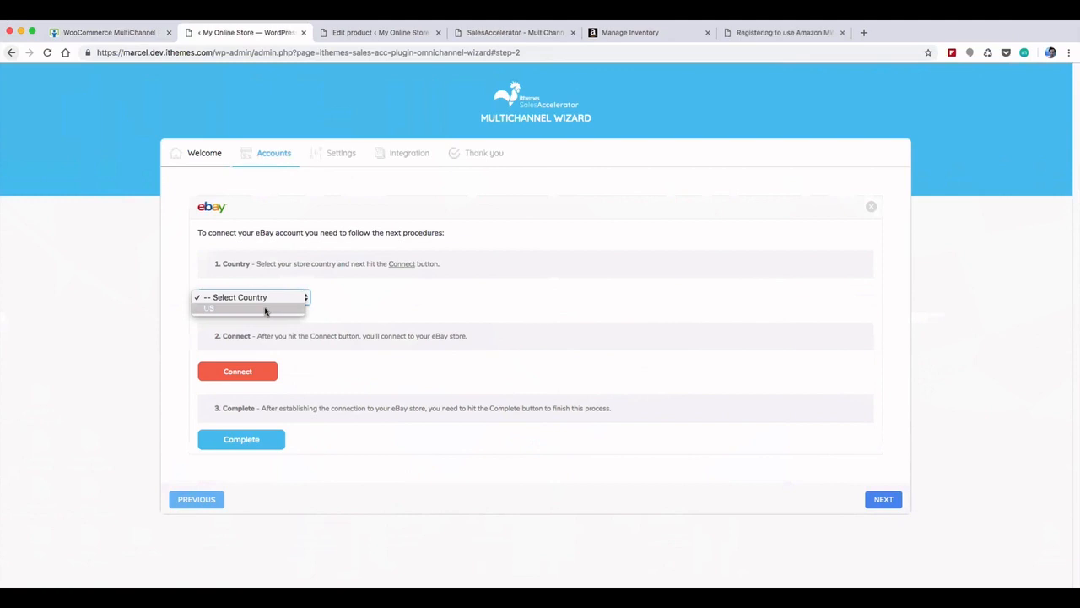
click(266, 309)
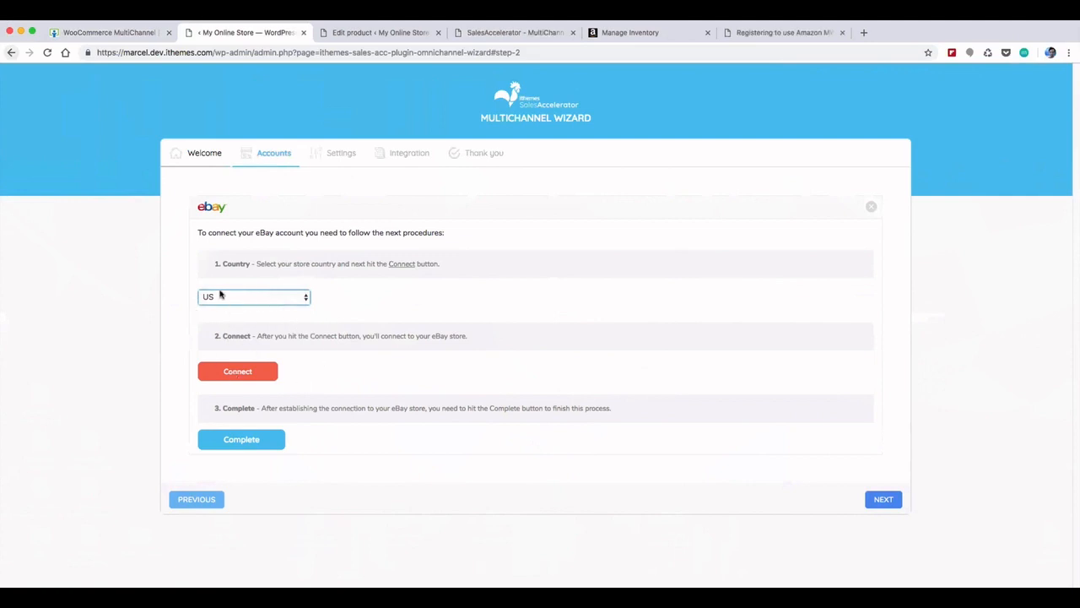
Step: Connect the eBay store by signing in with the prefilled credentials and granting iThemes Sales Accelerator access, and complete the connection in the wizard
click(240, 369)
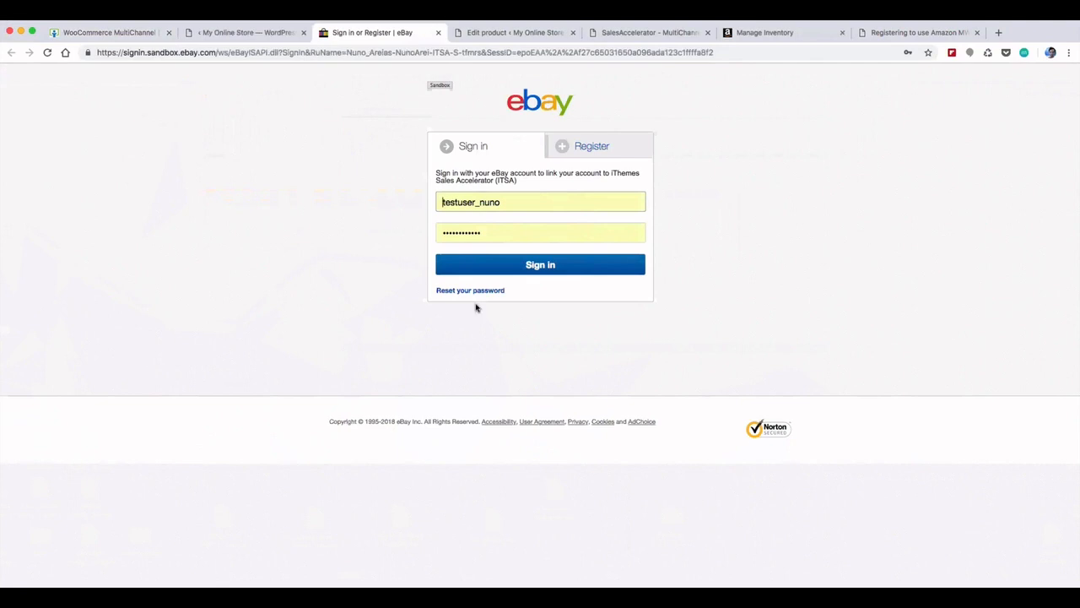
click(535, 268)
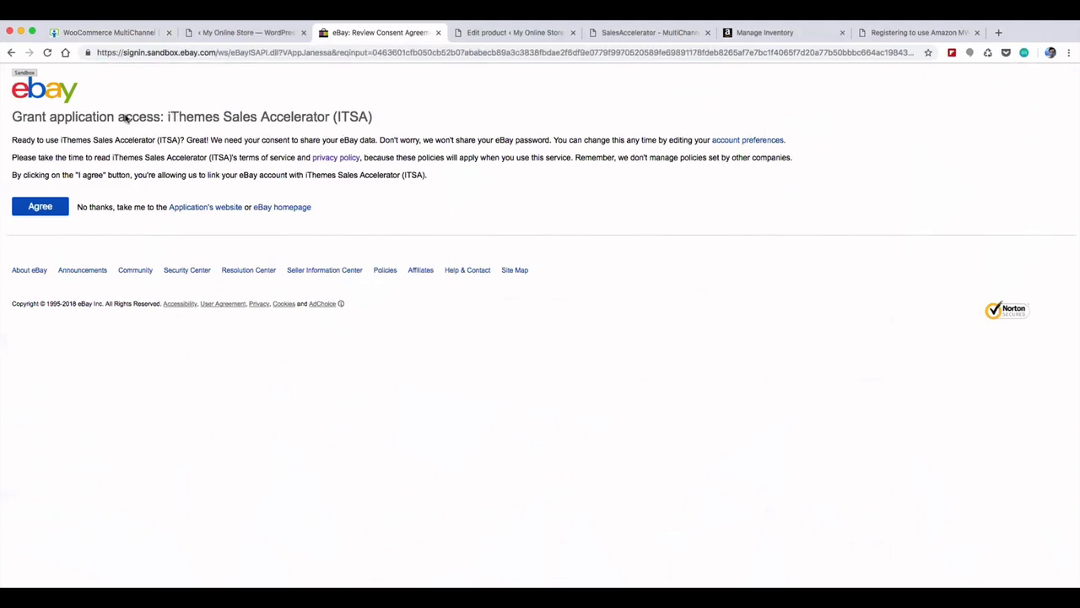
click(41, 211)
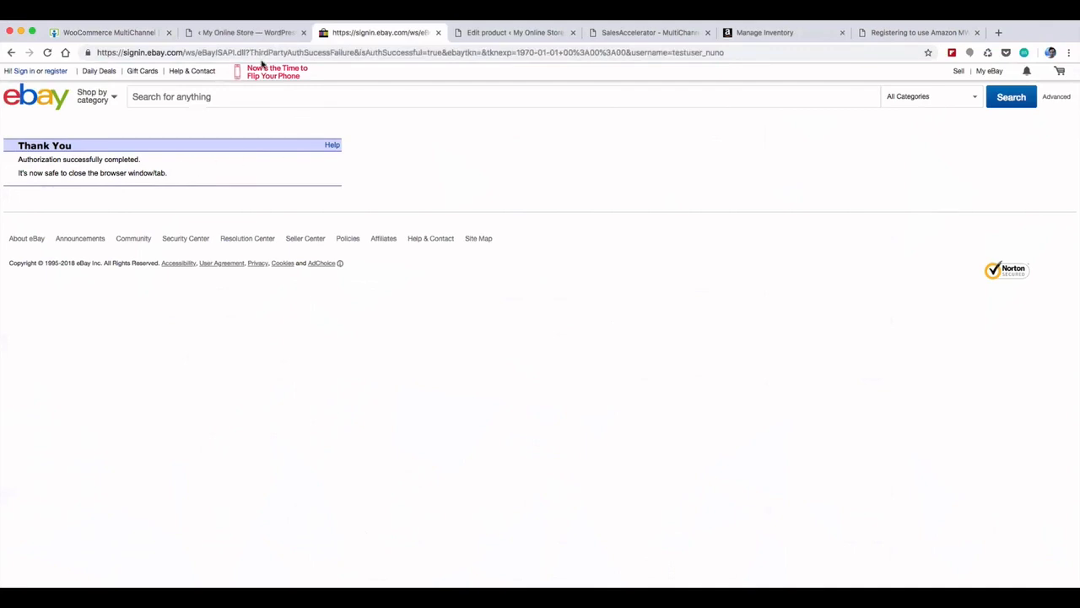
click(254, 33)
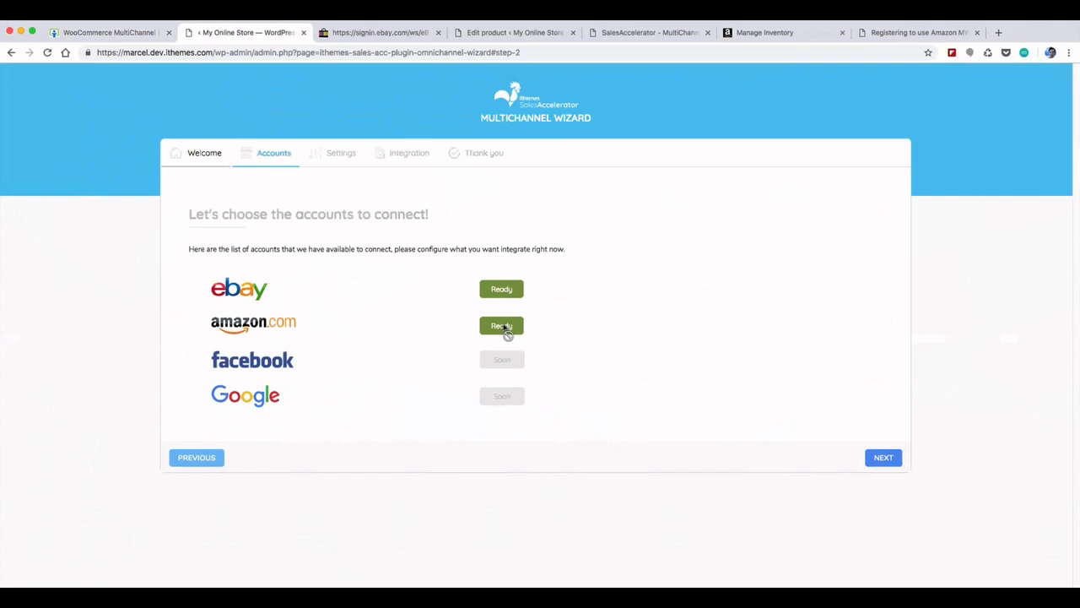
Step: Examine the Developer ID, AWS Access Key ID and Secret Key details in the Amazon MWS registration documentation, and return to the wizard
click(881, 34)
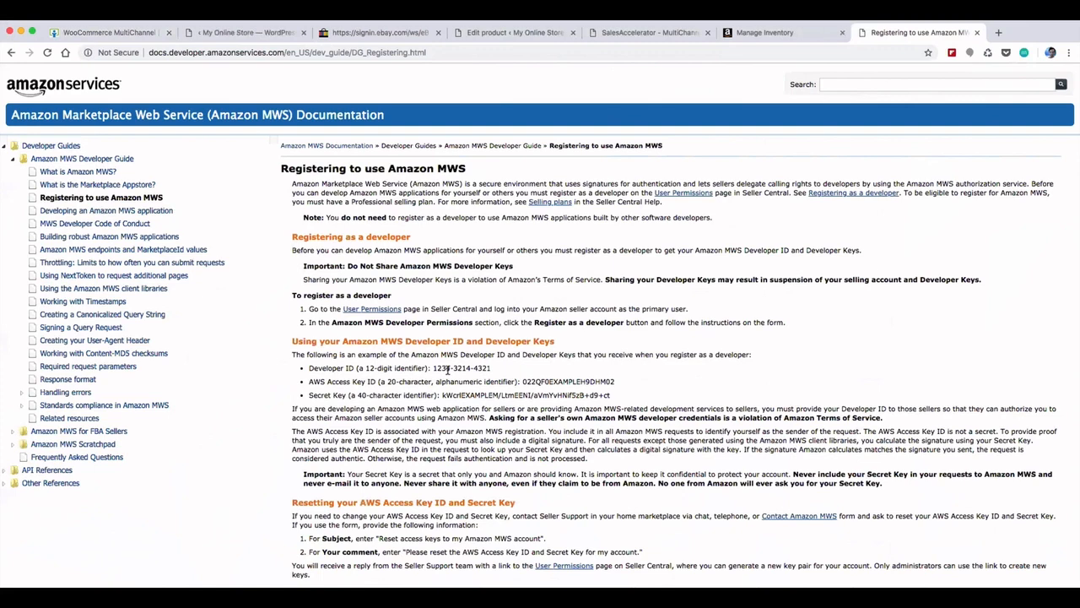
drag(433, 368, 496, 369)
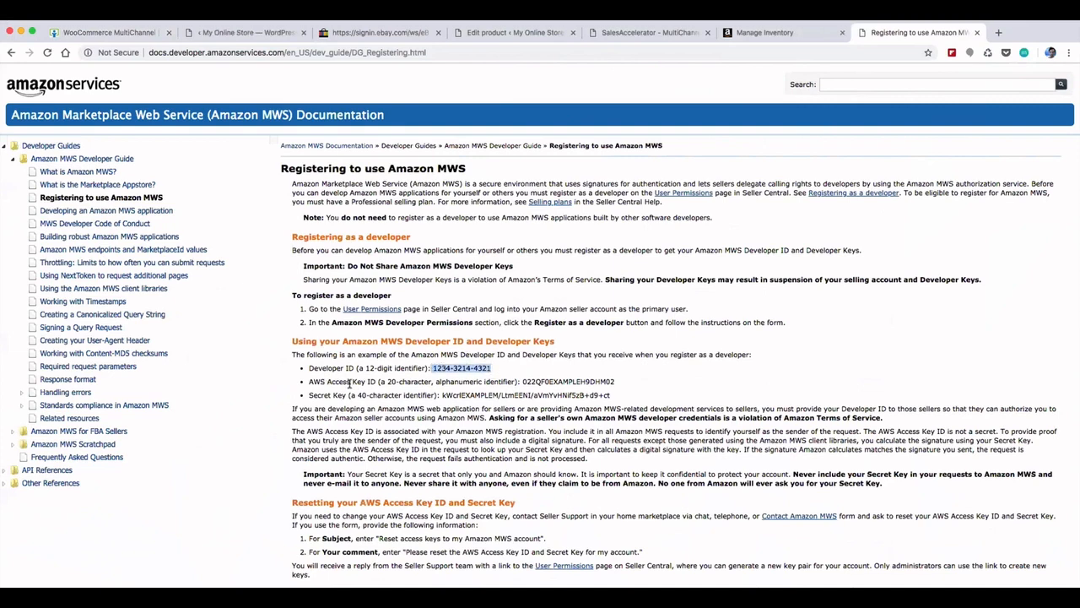
mouse_move(327, 383)
mouse_down()
mouse_move(366, 382)
mouse_move(330, 396)
mouse_move(342, 396)
mouse_up()
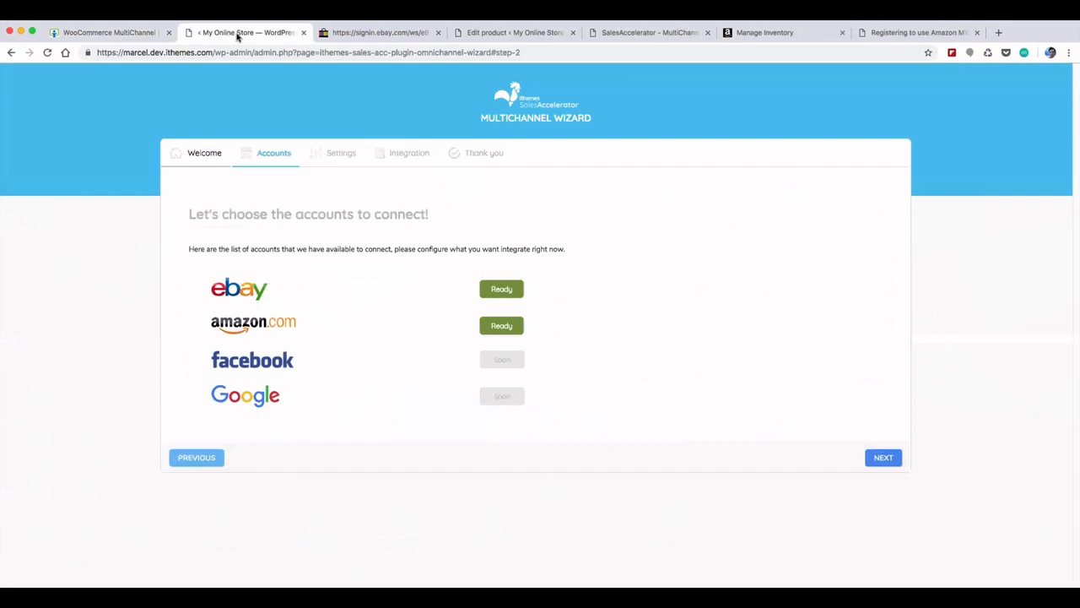
click(239, 34)
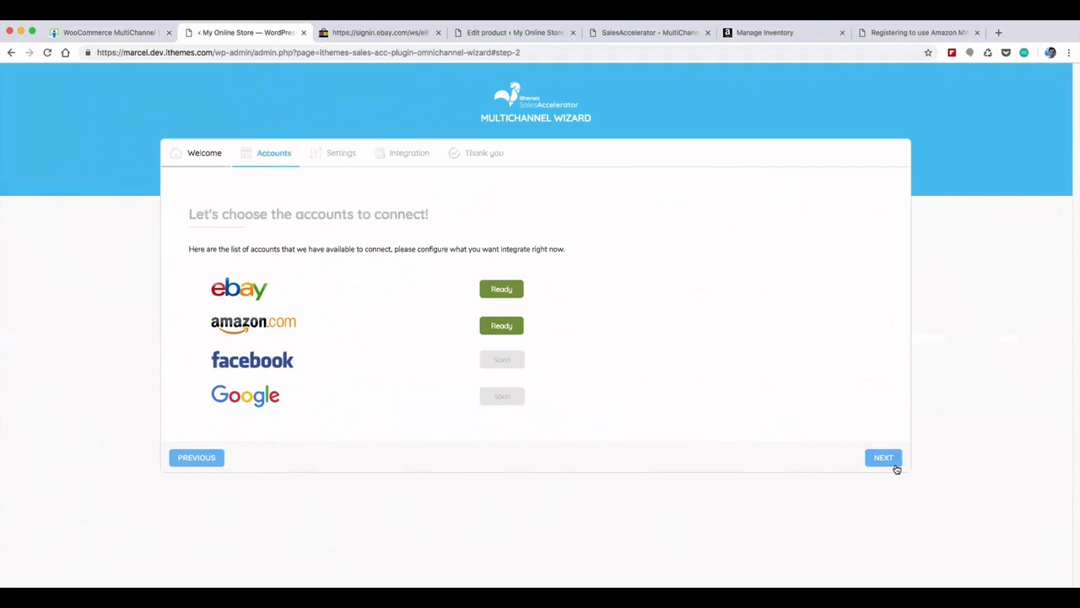
click(916, 32)
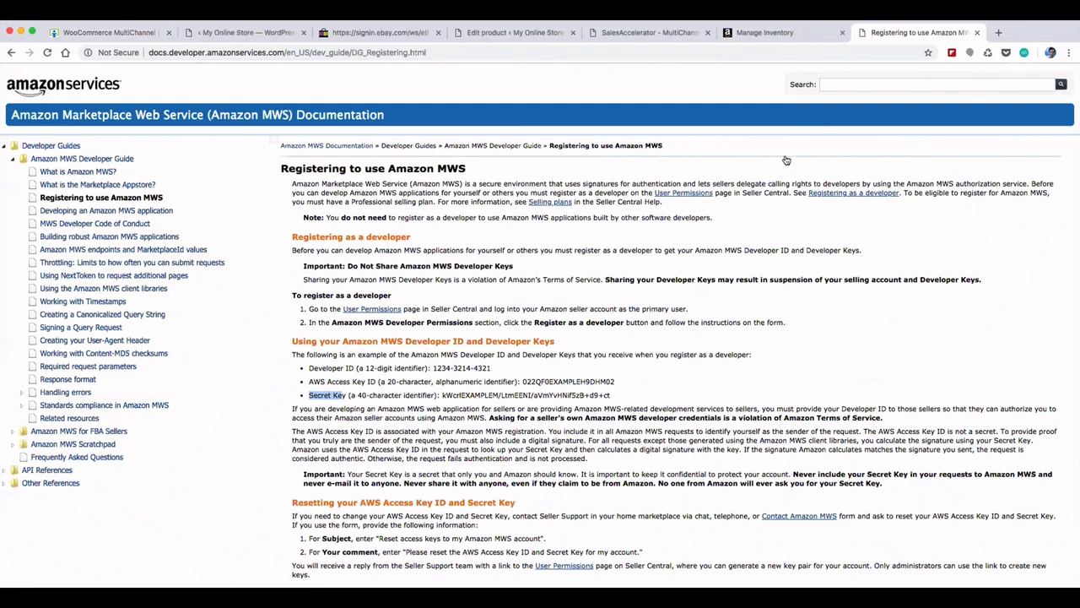
click(252, 32)
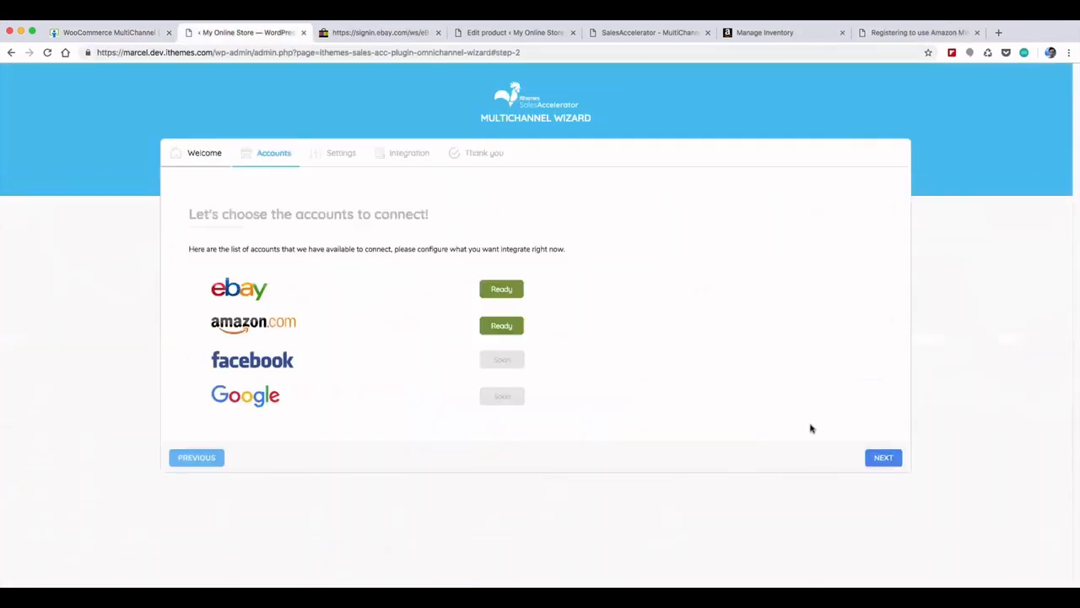
Step: Proceed from the connected accounts, skip the eBay and Amazon settings, and advance past the Integration instructions to the wizard's final page
click(882, 460)
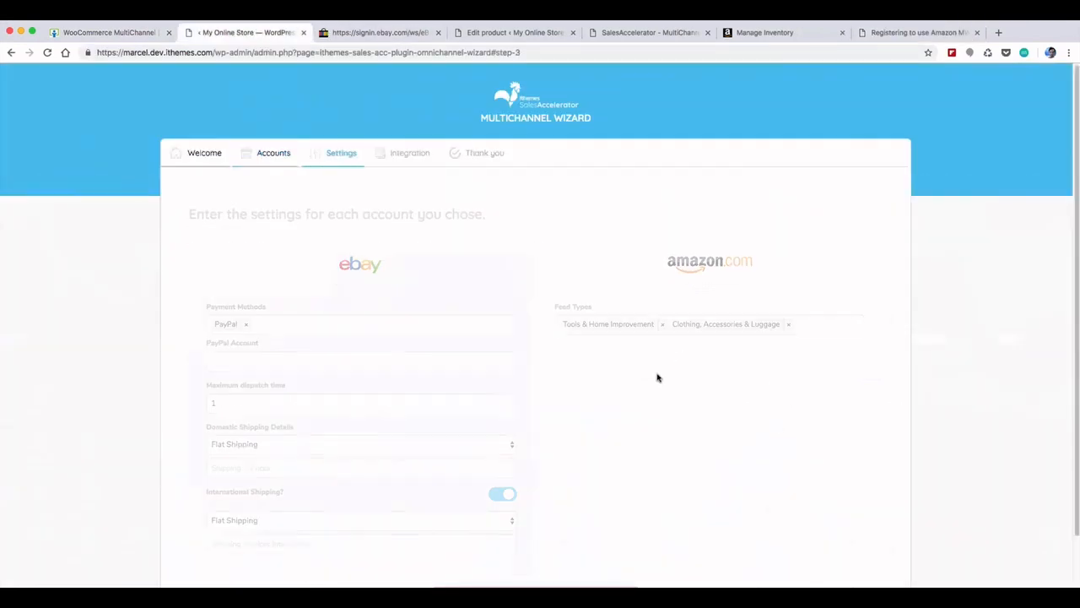
scroll(641, 380, down, 1)
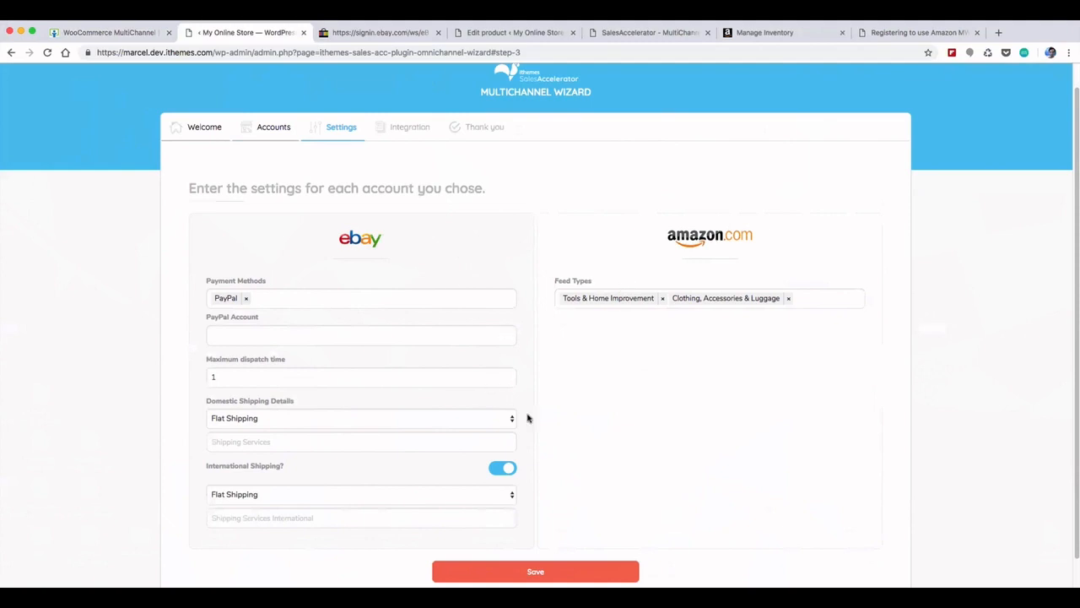
scroll(606, 565, down, 1)
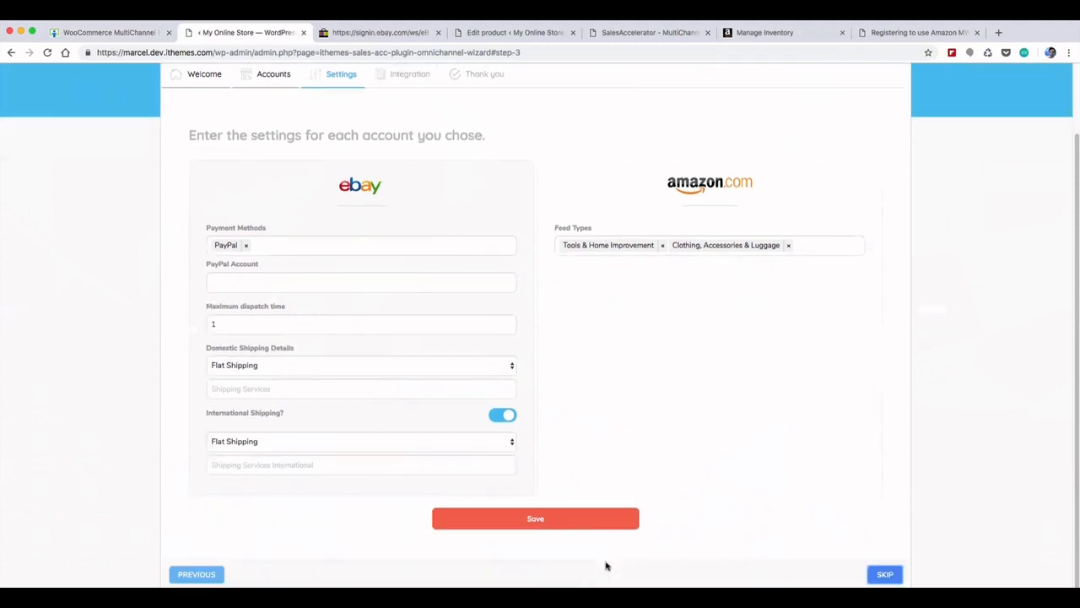
click(885, 577)
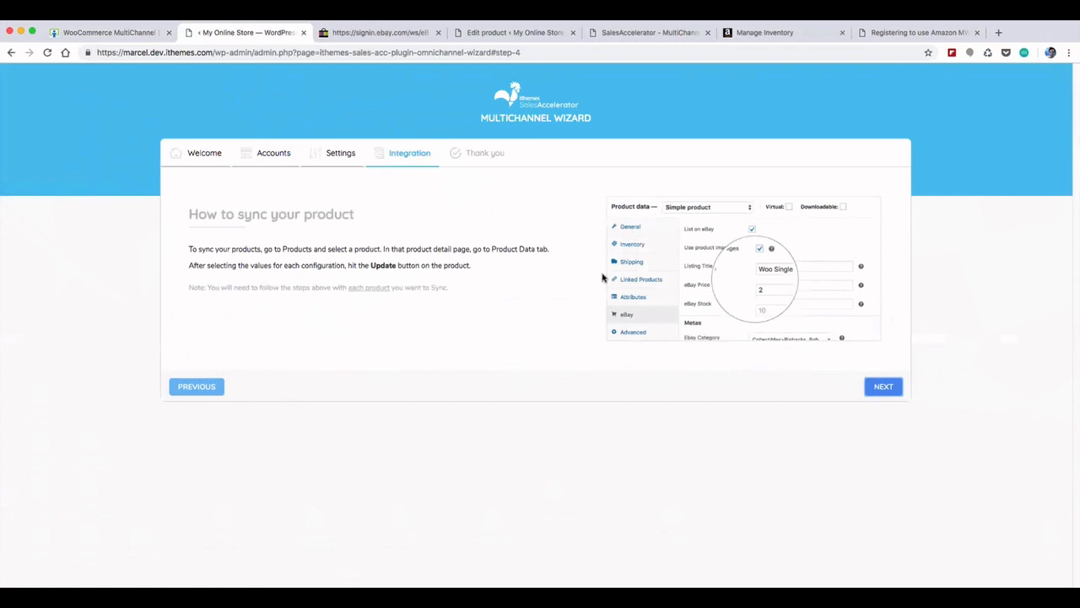
click(878, 387)
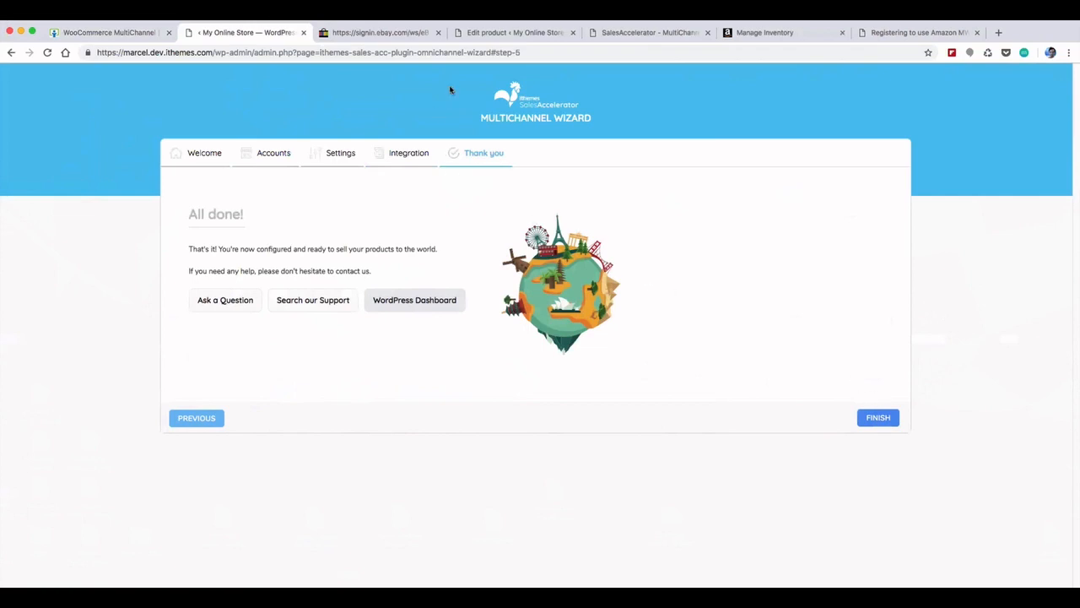
Step: Switch to the store's product admin page and open the Super Outlet Converter 3000 from the product list for editing
click(489, 35)
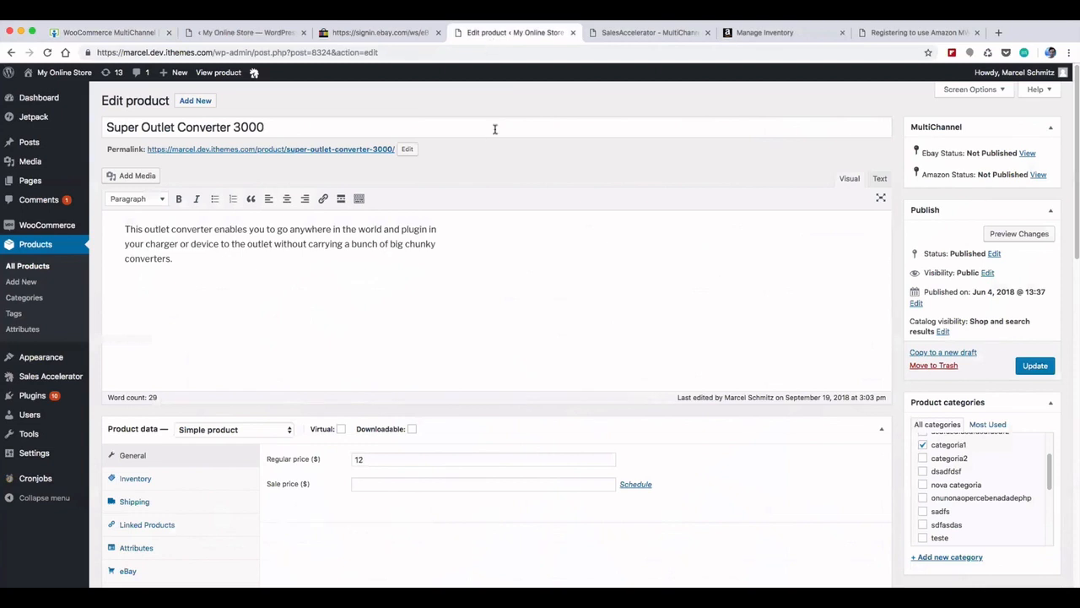
click(47, 244)
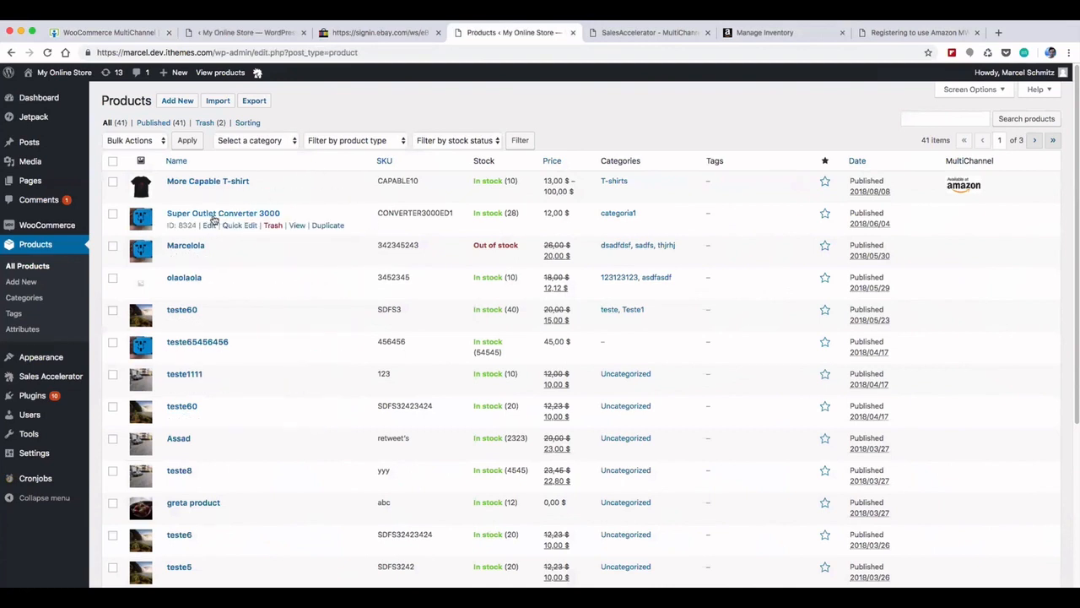
click(185, 218)
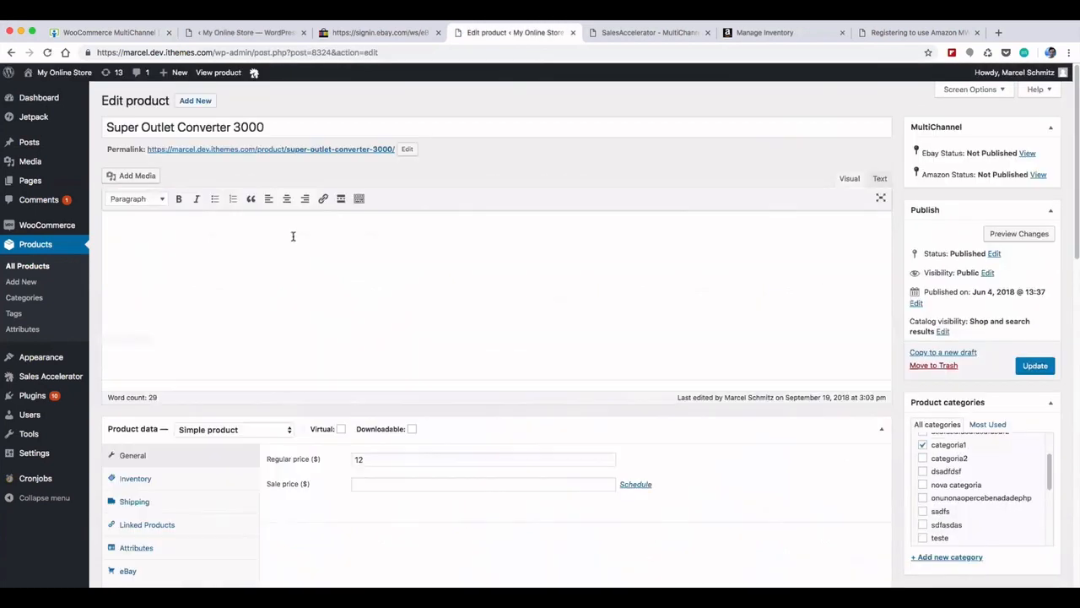
Step: View the eBay and Amazon sections of the product data, and enable List on eBay for the product
scroll(328, 279, down, 3)
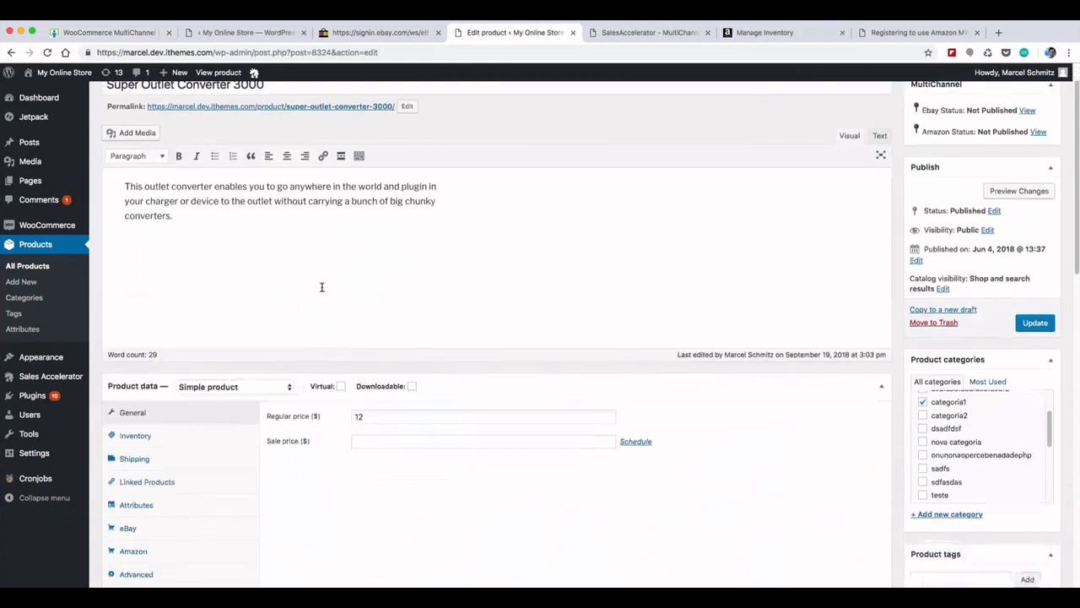
scroll(317, 302, down, 3)
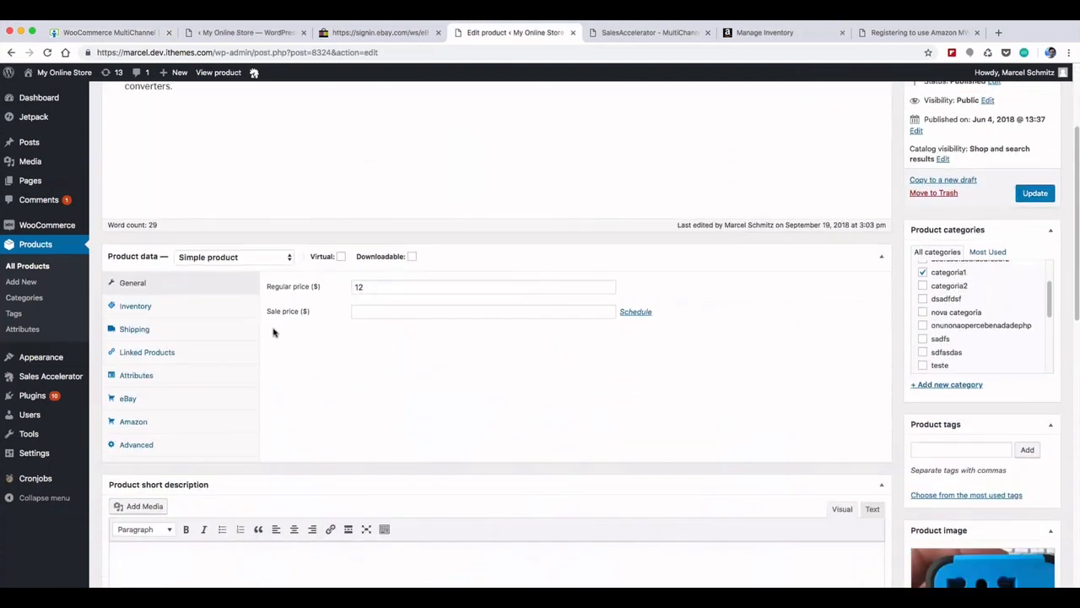
click(149, 404)
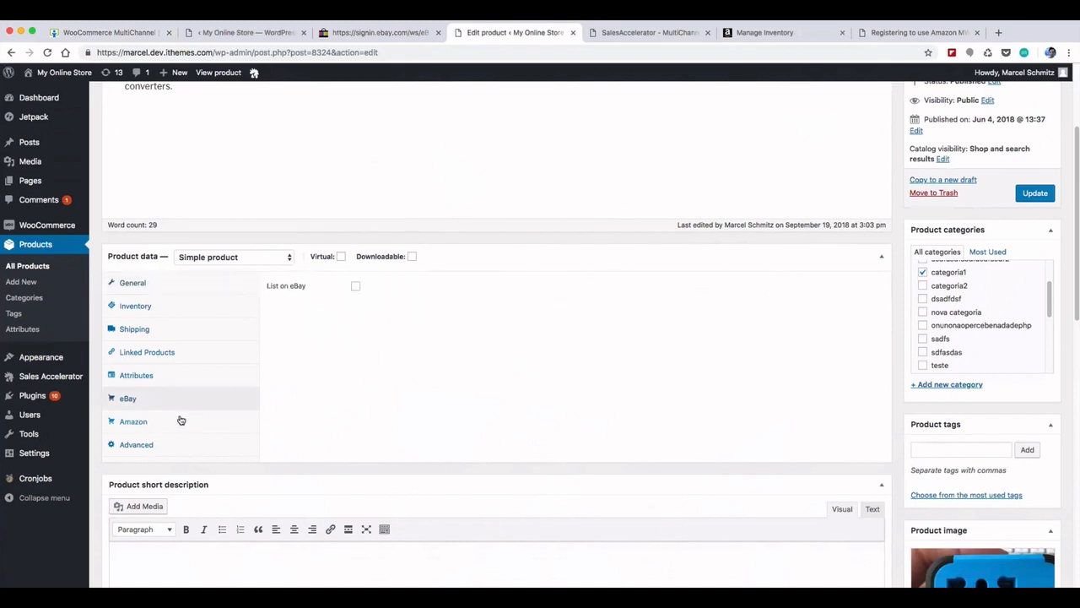
click(183, 421)
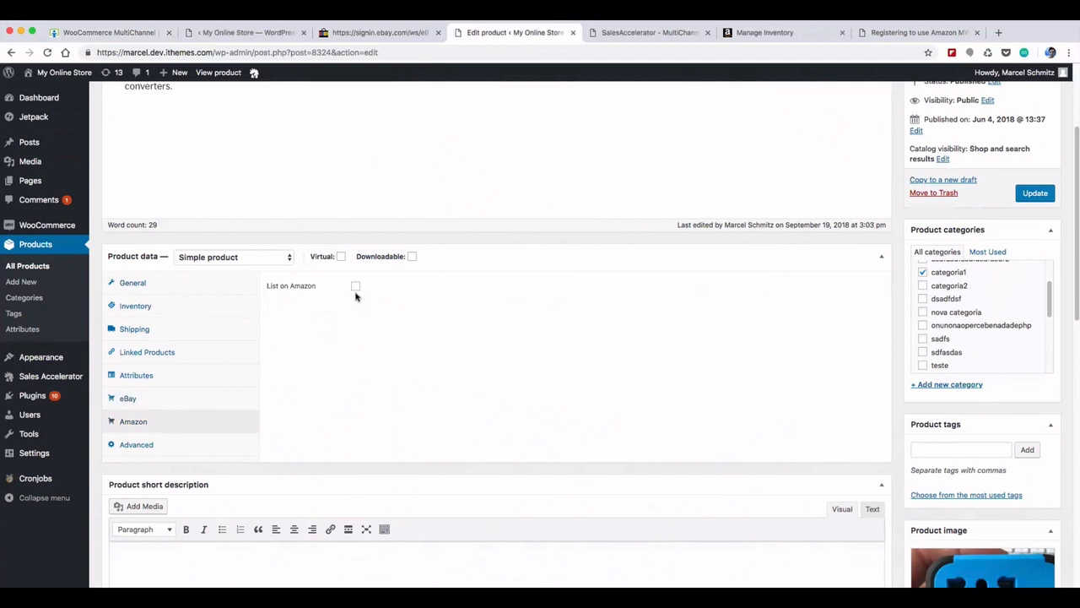
click(198, 404)
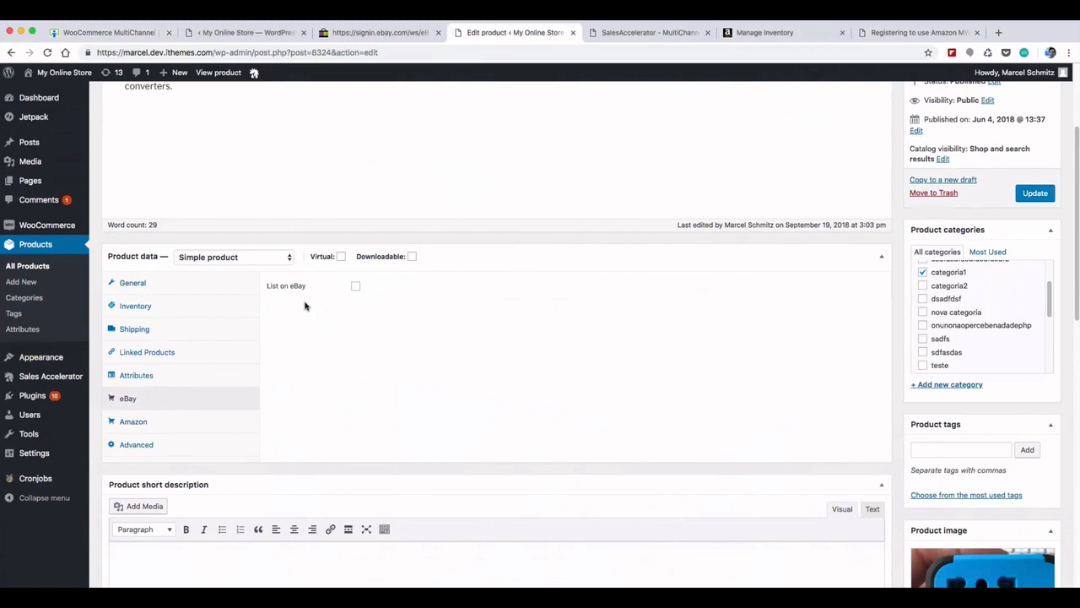
click(355, 286)
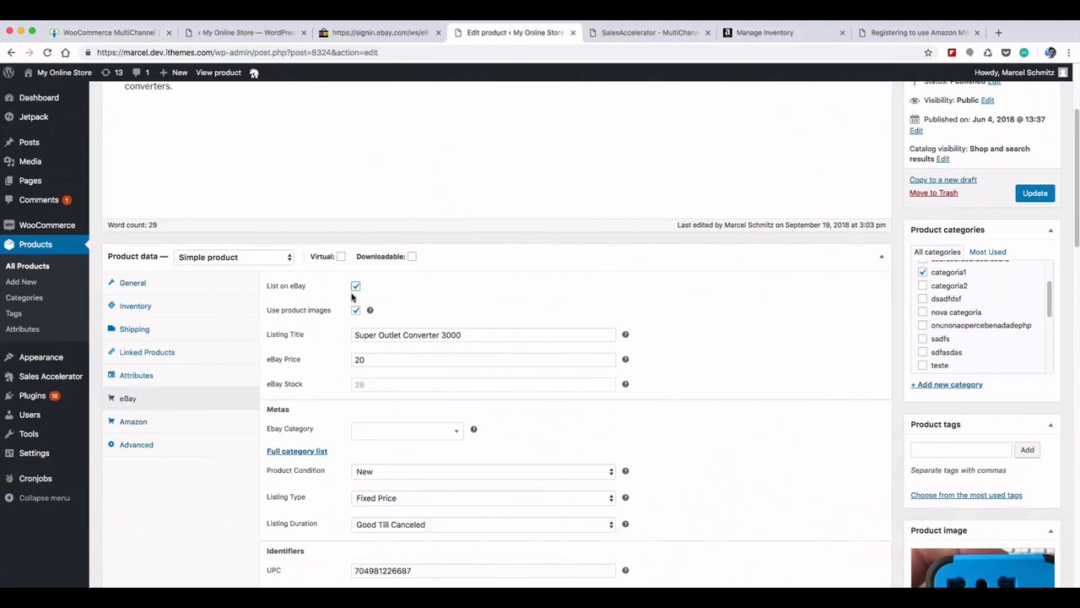
Step: Examine the product's eBay listing options, from the shipping sections back up to the stock, price, title and product images settings
scroll(397, 346, down, 1)
scroll(400, 360, down, 10)
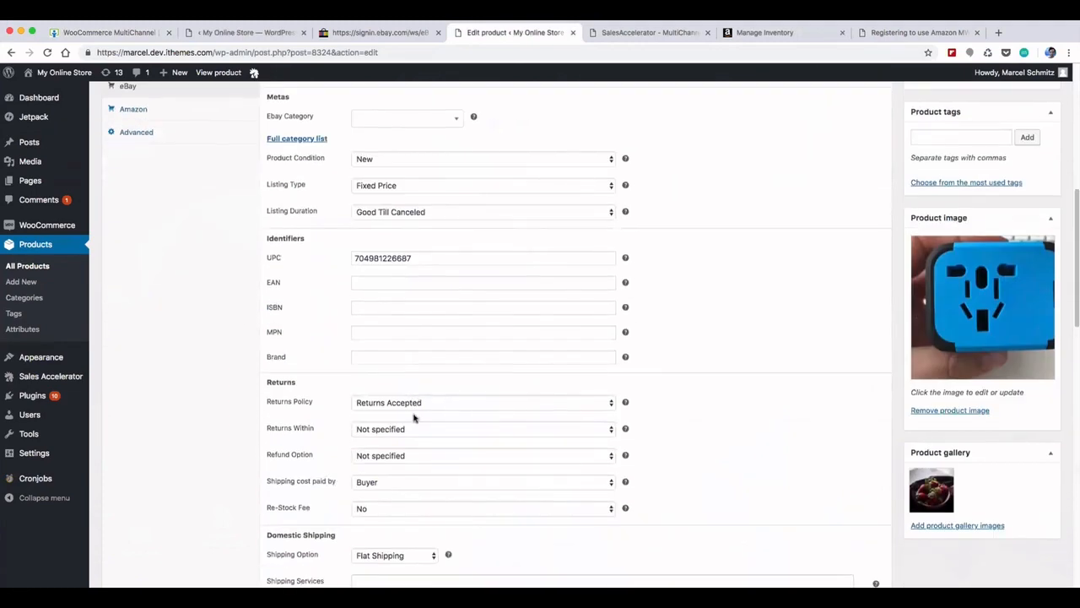
scroll(416, 426, down, 2)
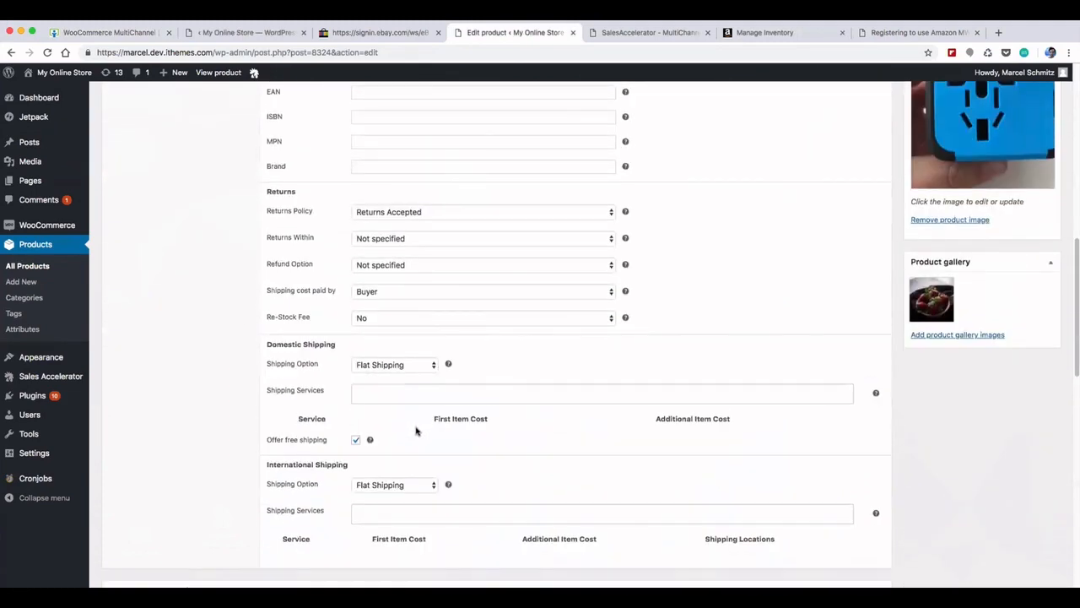
scroll(416, 426, up, 8)
scroll(433, 384, up, 1)
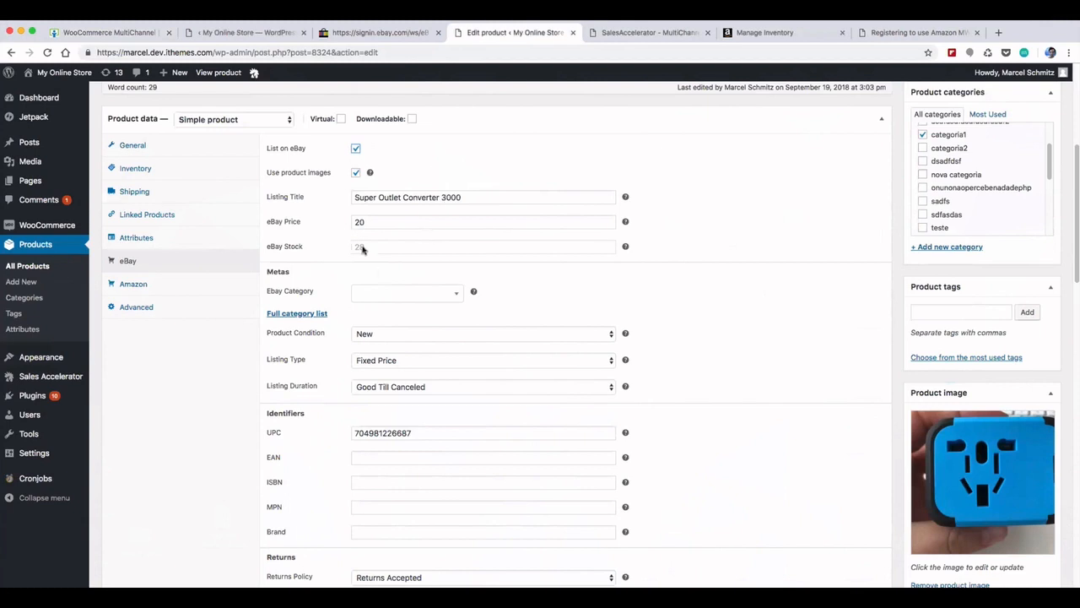
scroll(434, 233, up, 4)
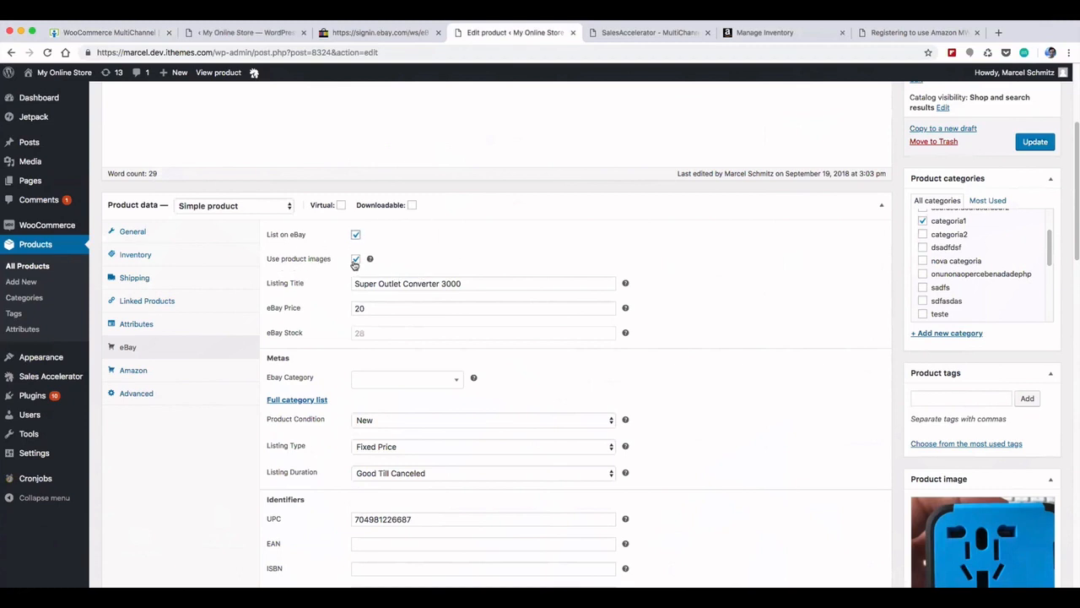
mouse_move(371, 259)
Step: Check the product's stock quantity in the inventory data and compare it with the eBay and Amazon listing sections
click(145, 256)
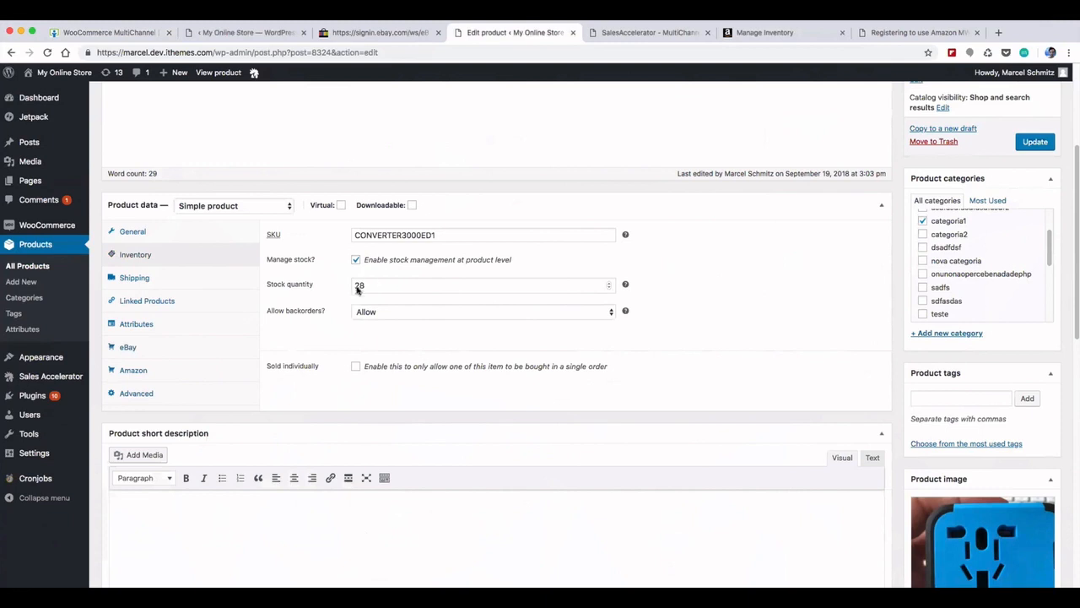
click(144, 355)
click(150, 373)
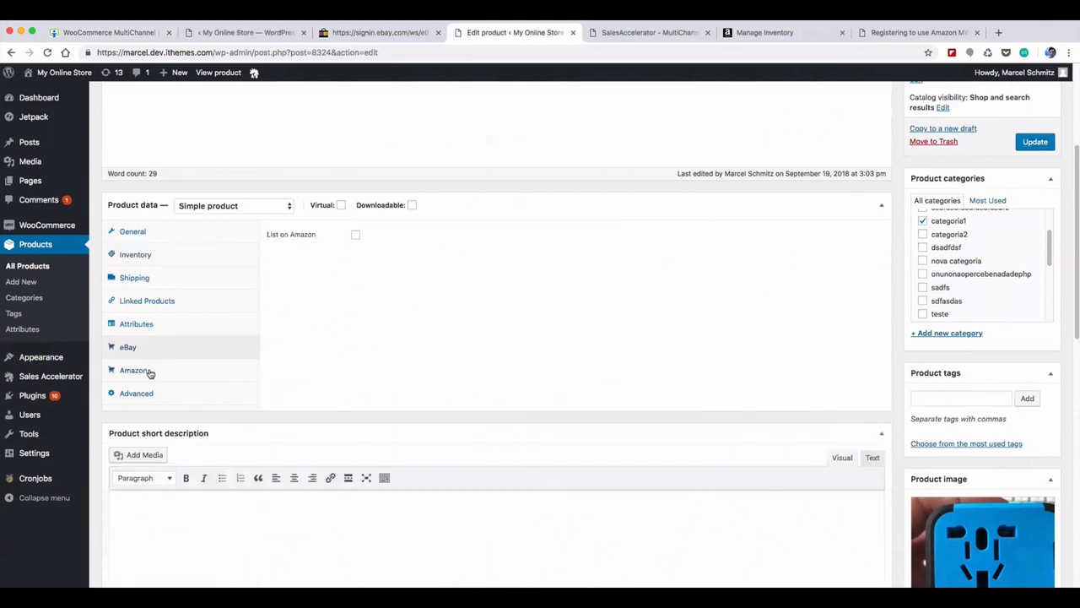
click(148, 257)
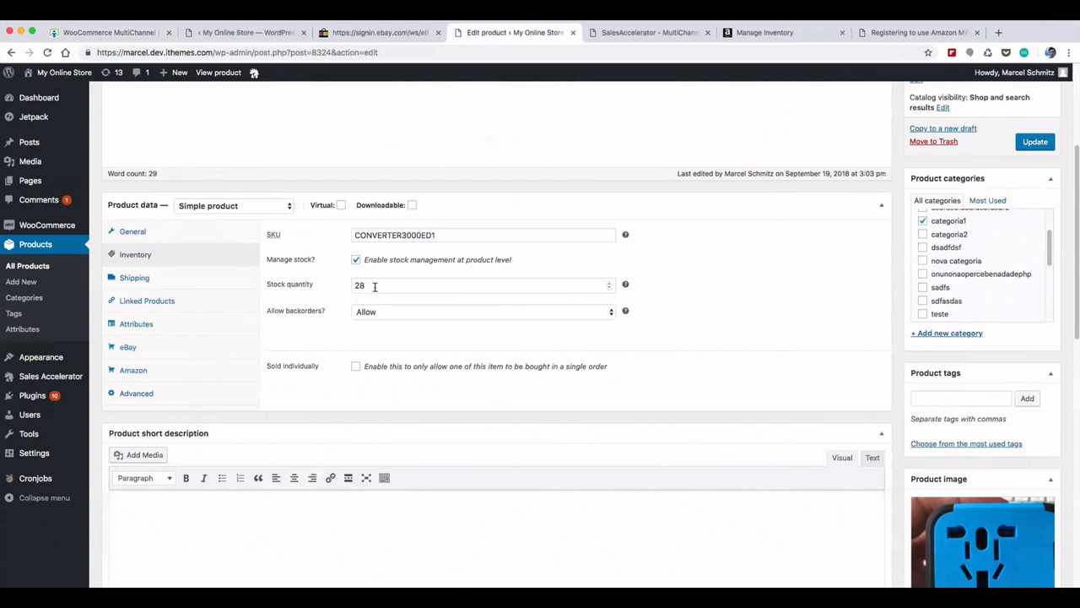
Step: Examine the inventory's stock quantity together with the available backorder options, leaving both settings as they are
drag(372, 287, 333, 290)
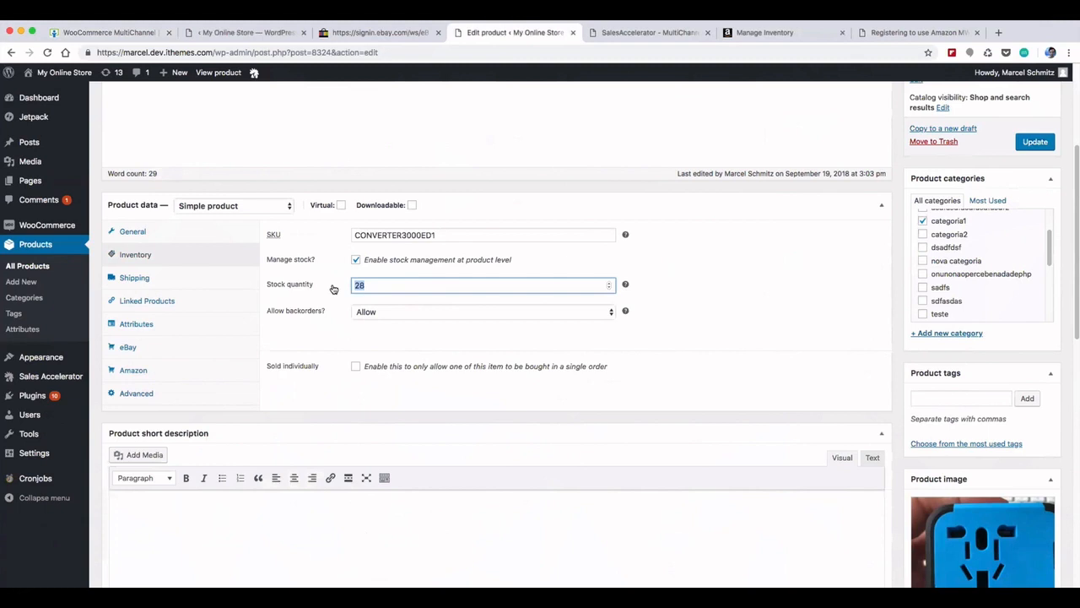
click(383, 287)
drag(382, 287, 329, 290)
click(383, 311)
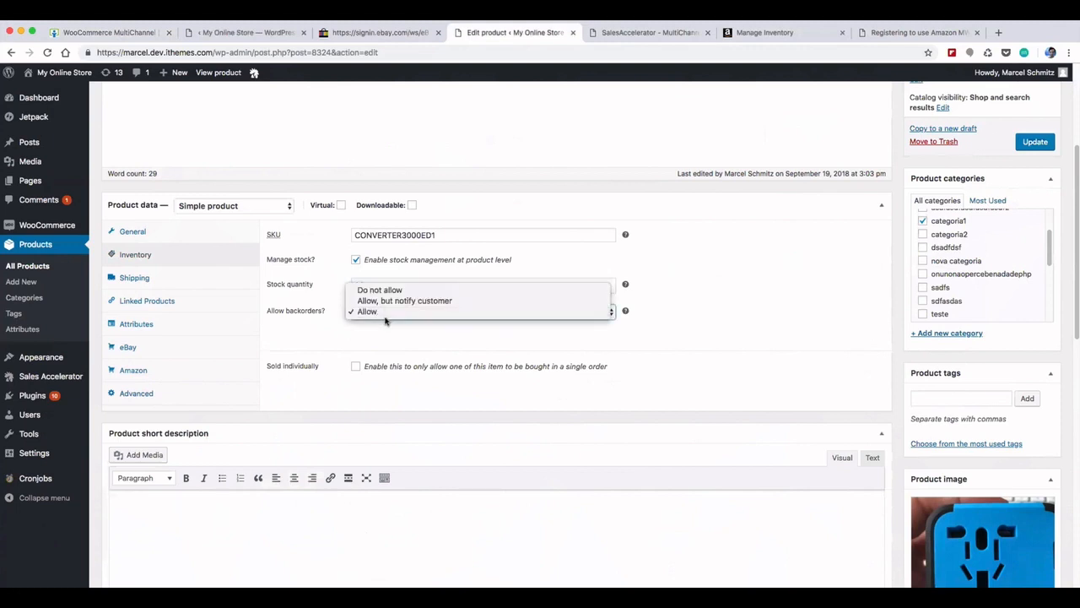
click(382, 311)
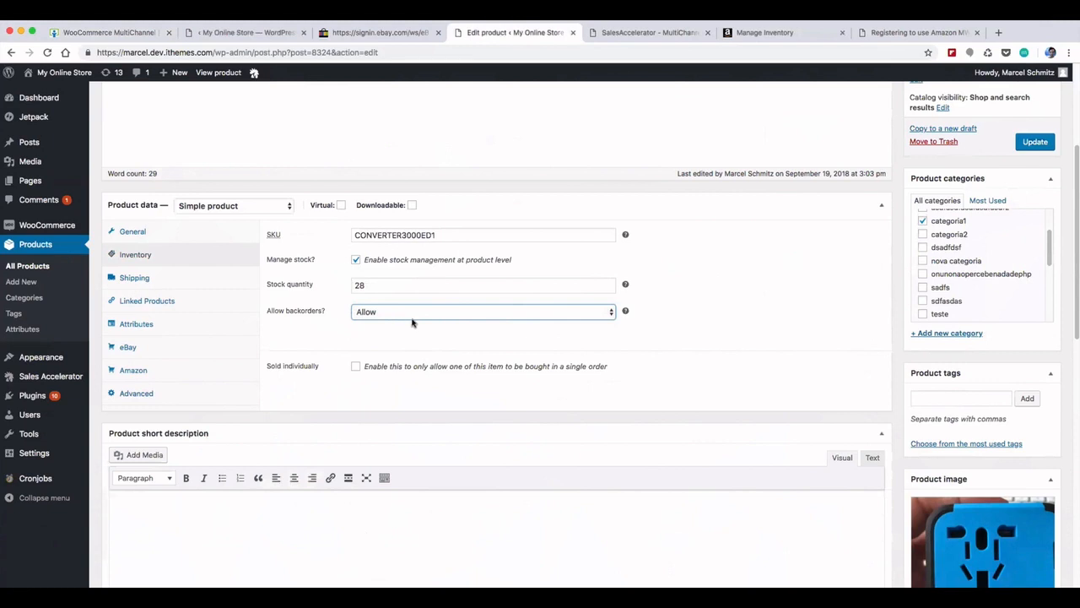
drag(376, 286, 346, 287)
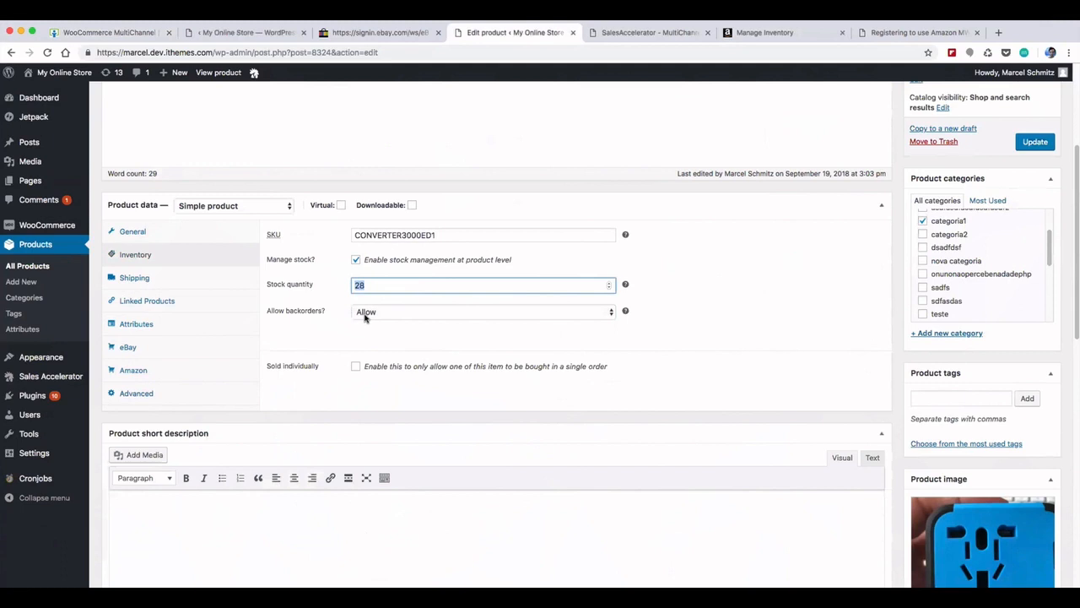
click(357, 311)
click(375, 330)
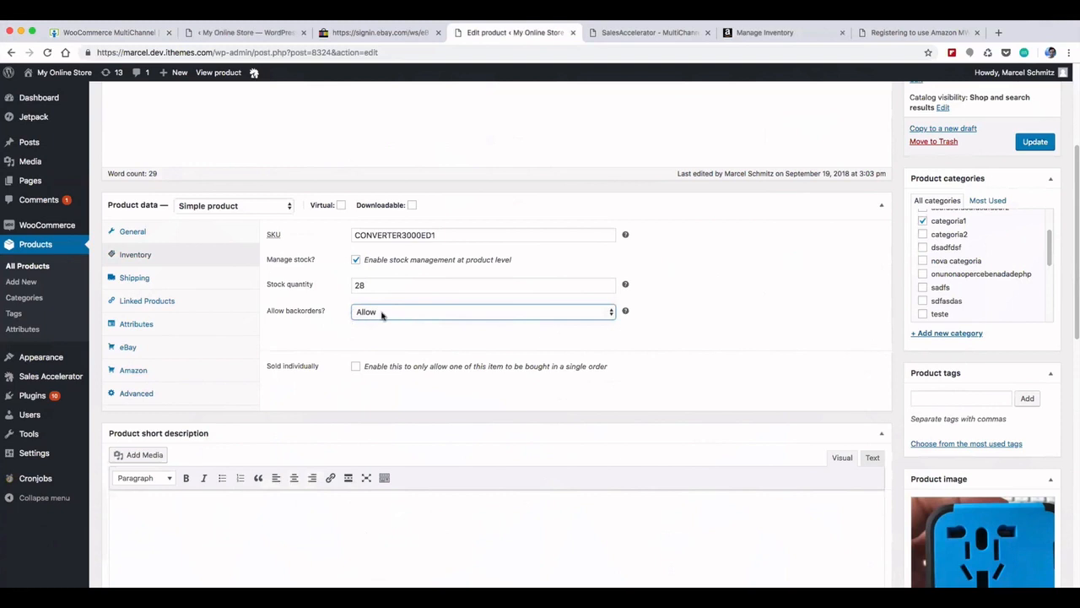
click(382, 314)
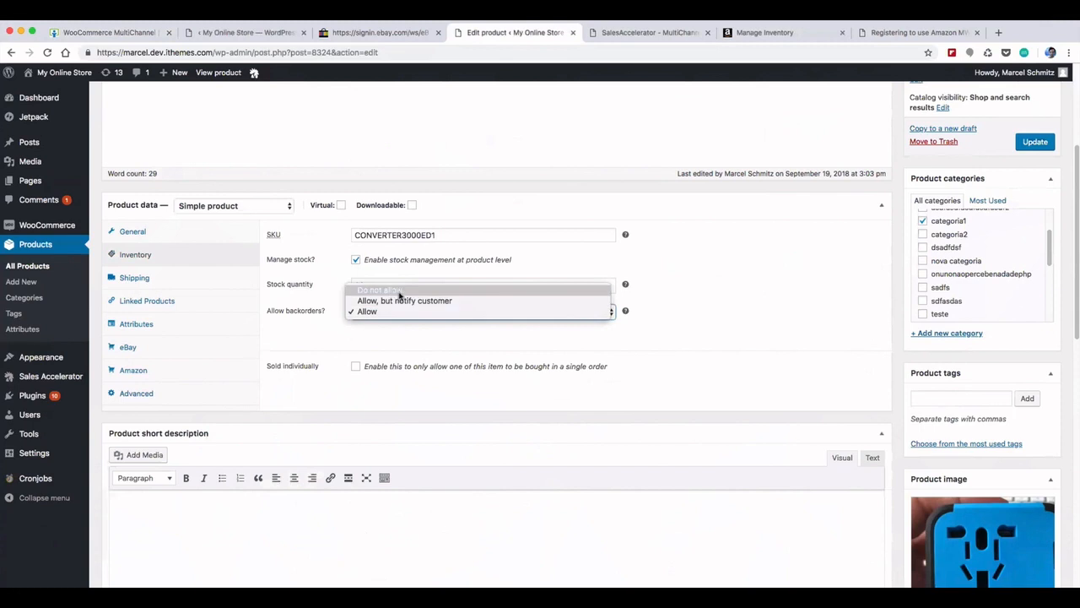
click(369, 348)
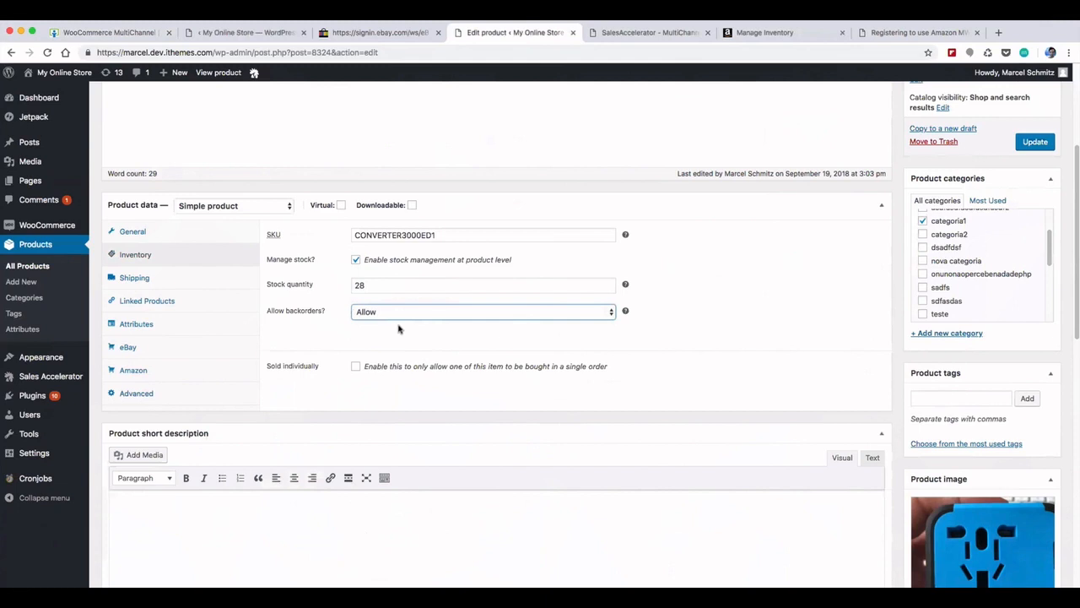
double_click(370, 285)
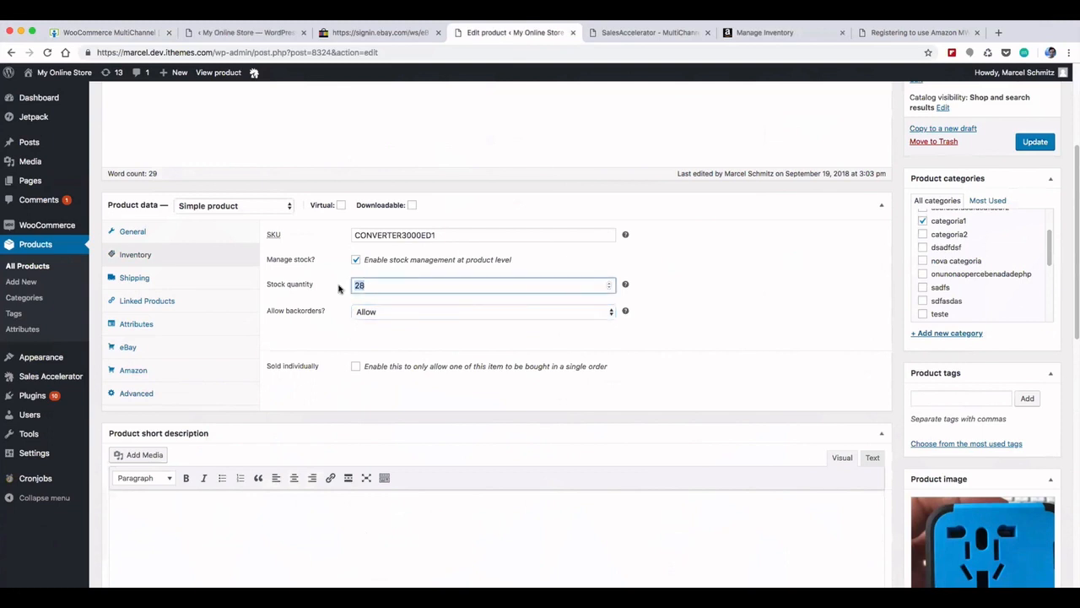
Step: Return to the product's eBay settings and review its stock, metas, identifiers, returns, and domestic and international shipping sections
click(208, 346)
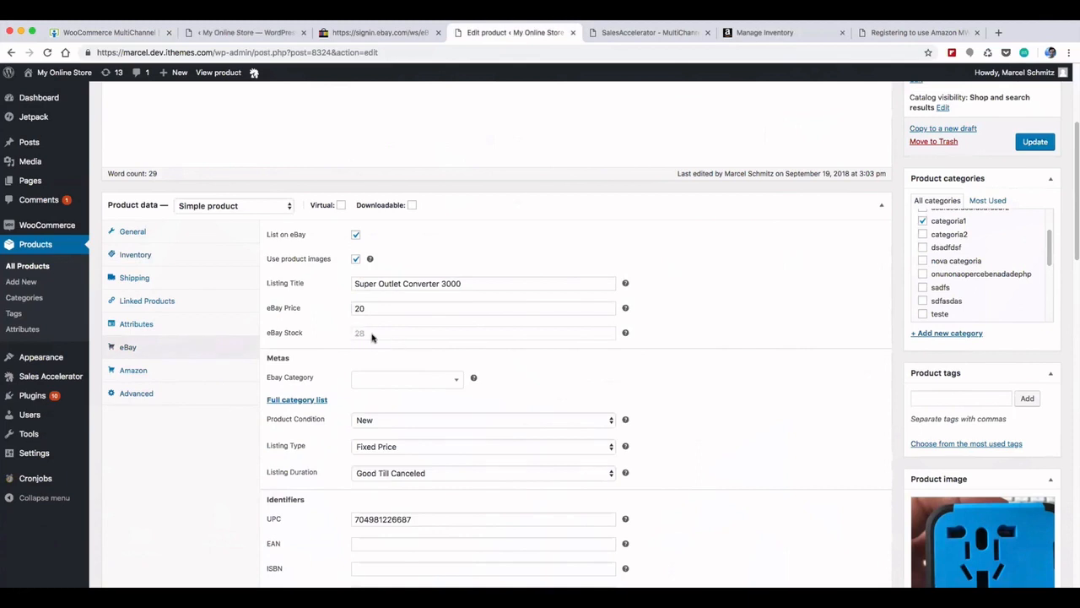
scroll(306, 382, down, 5)
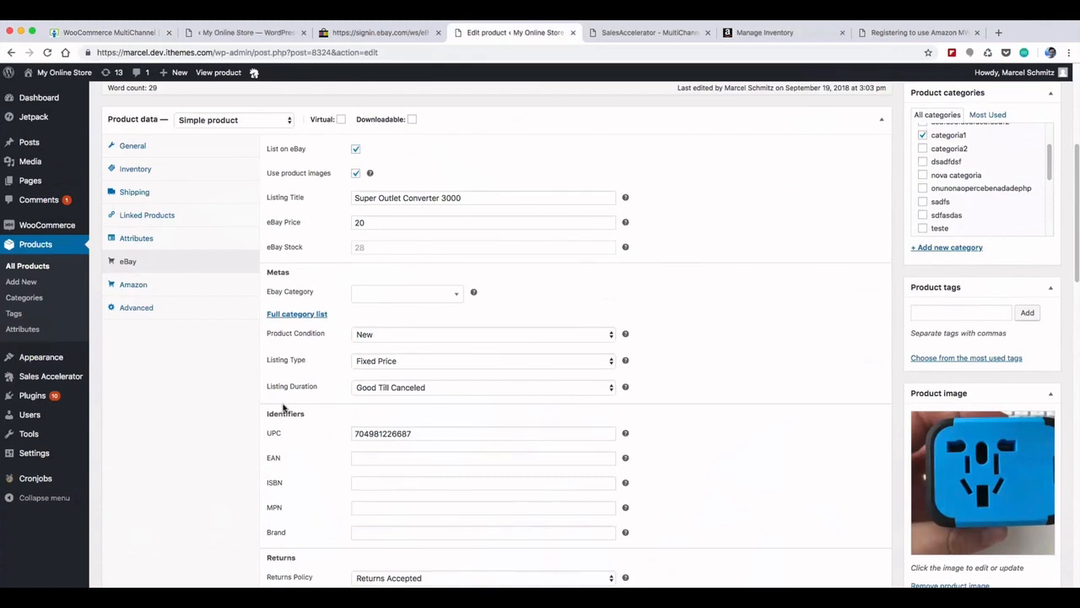
scroll(287, 405, down, 5)
scroll(296, 370, up, 3)
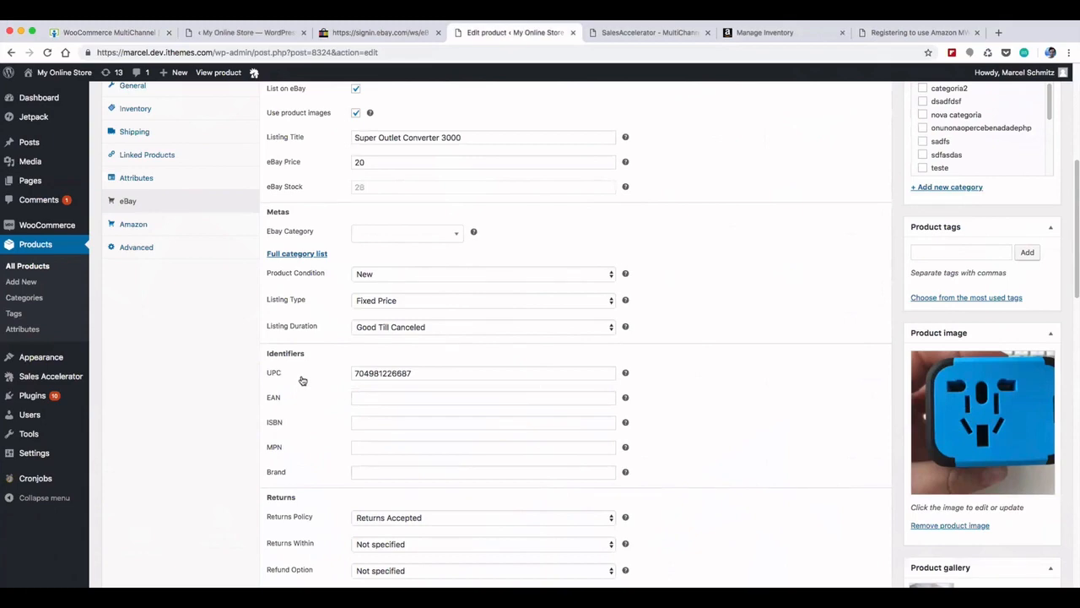
scroll(300, 378, down, 10)
scroll(306, 398, down, 3)
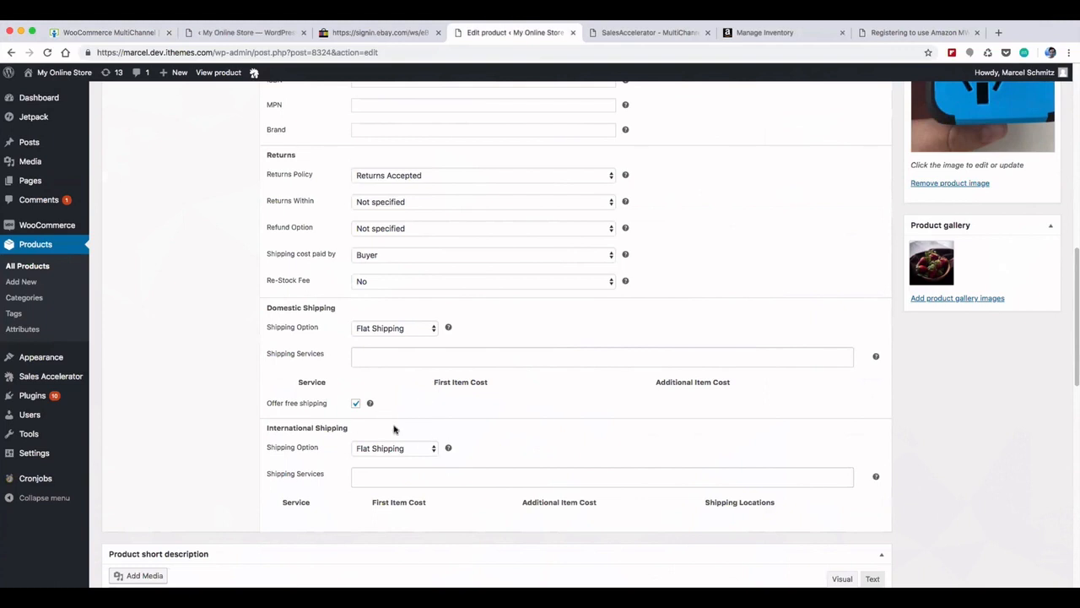
scroll(422, 426, up, 5)
scroll(380, 360, up, 2)
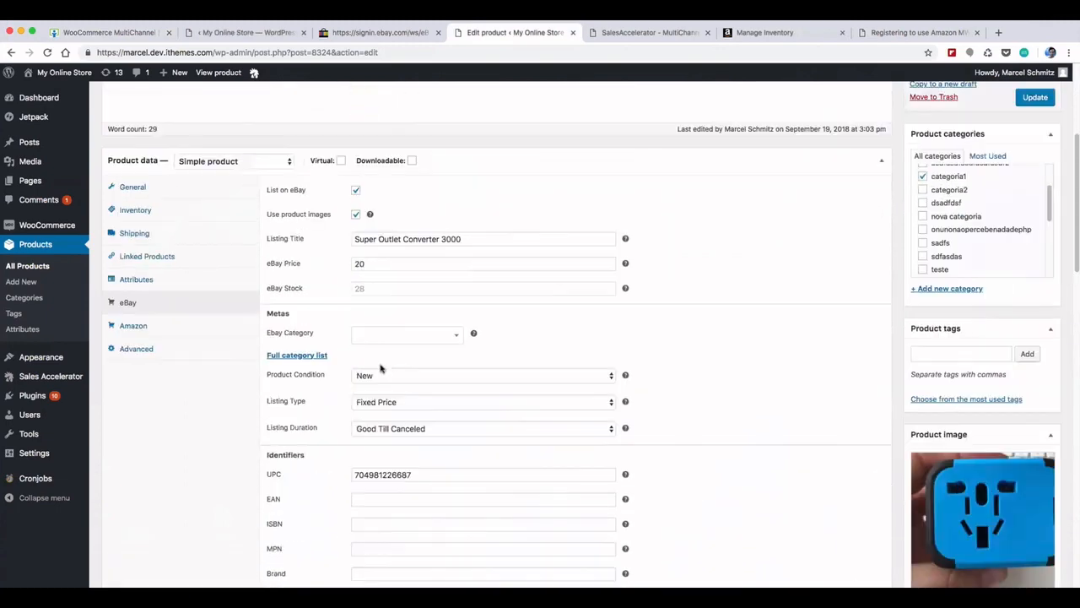
Step: Inspect the eBay category search and the product condition choices without changing them, and review the listing's identifier fields
click(380, 337)
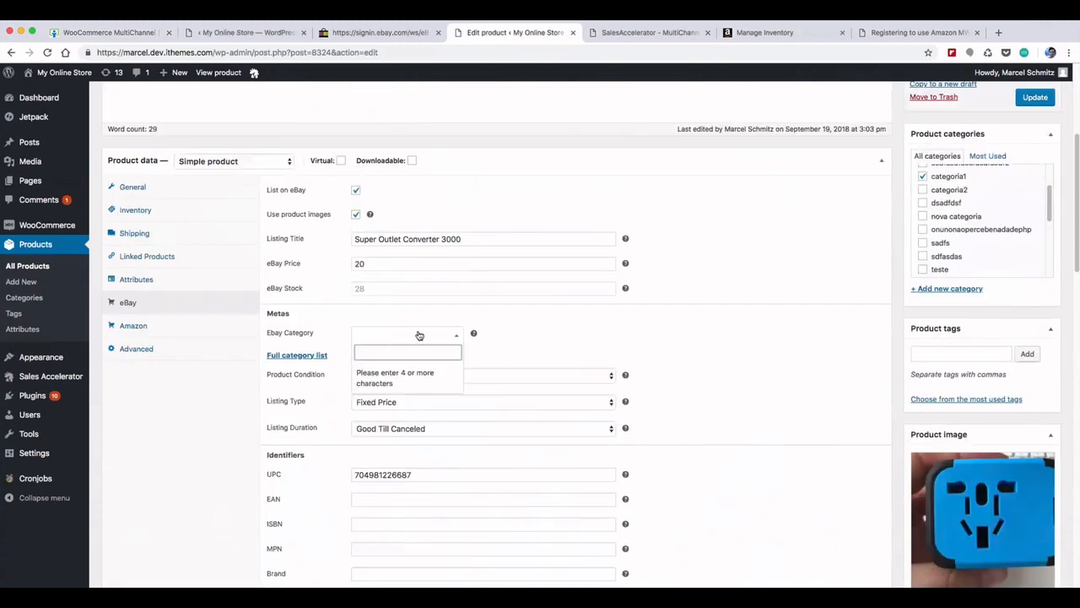
click(548, 344)
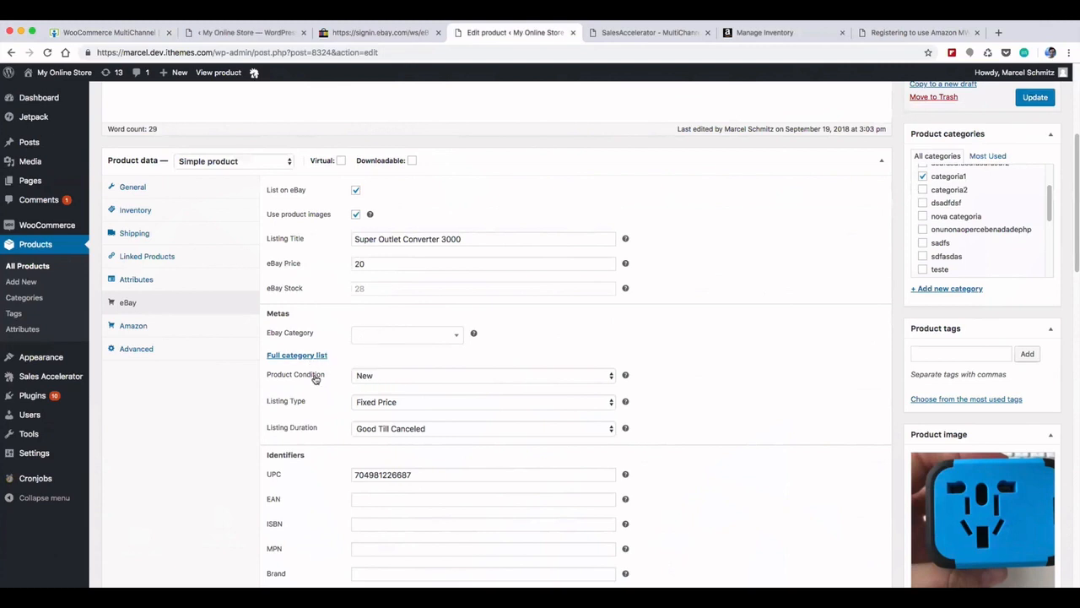
click(425, 380)
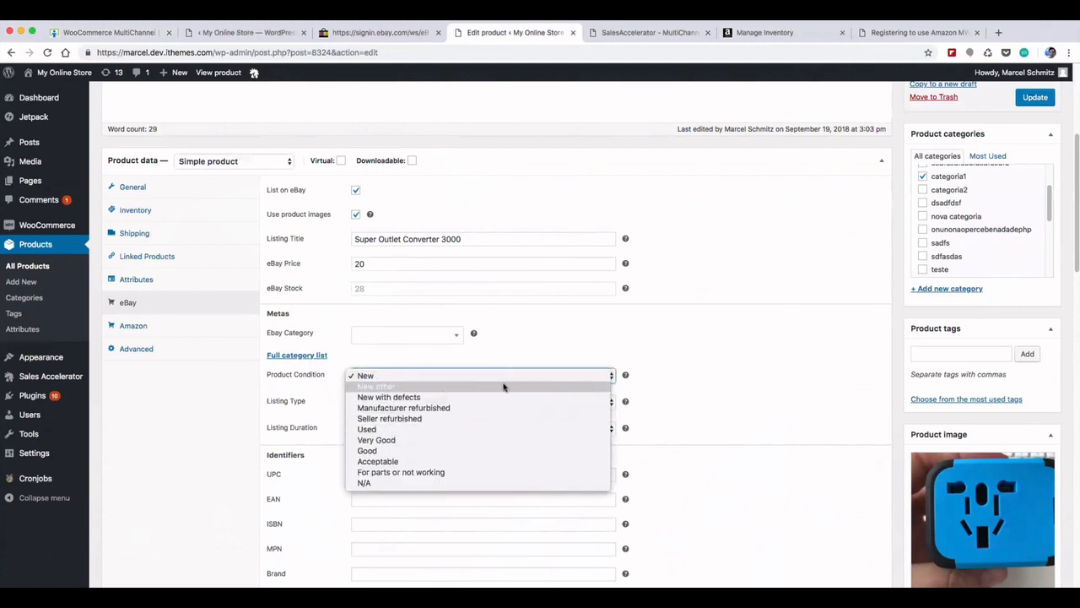
click(709, 384)
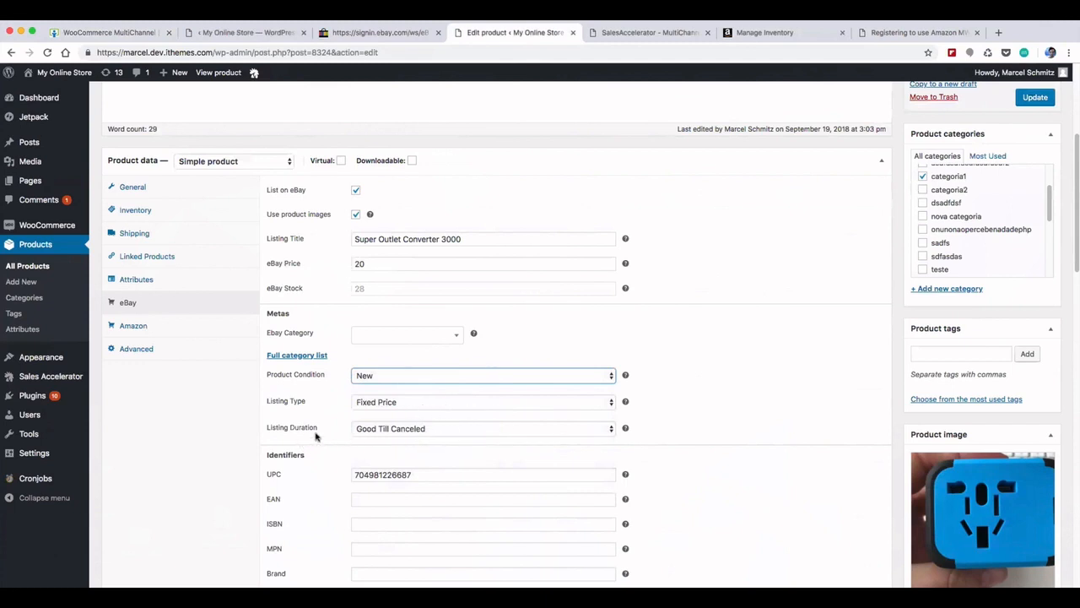
scroll(701, 504, down, 3)
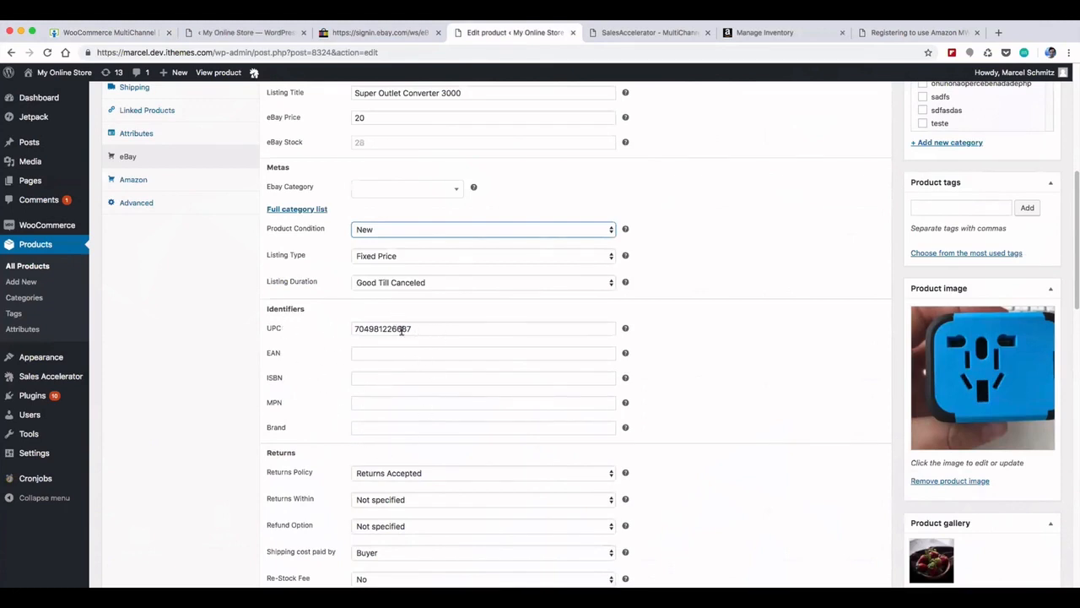
scroll(443, 433, down, 1)
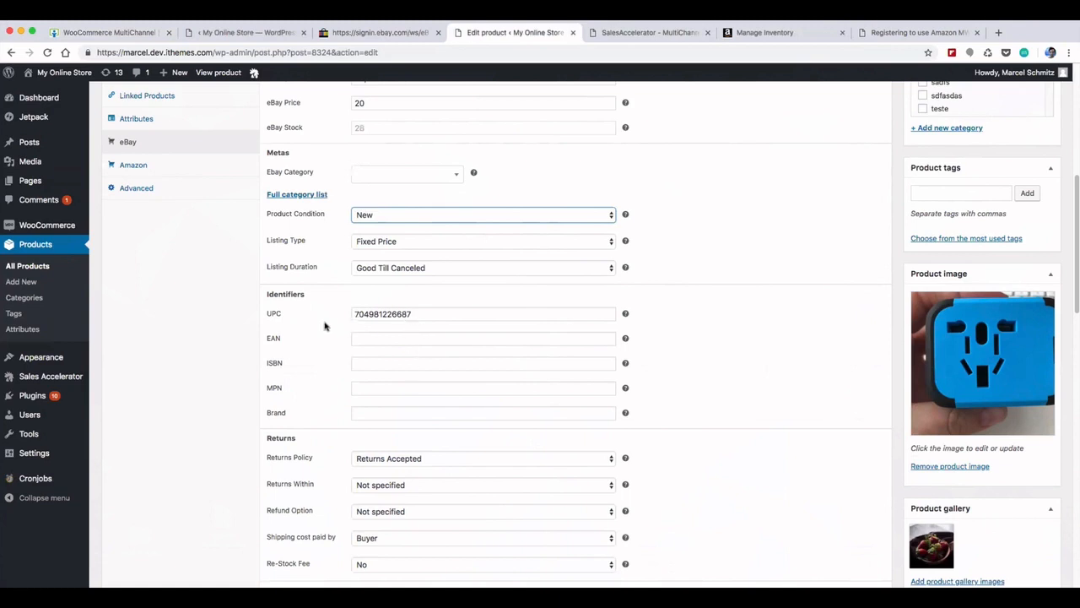
Step: Review the eBay listing's identifier fields, including ISBN and Brand, and its returns options without entering anything
click(367, 363)
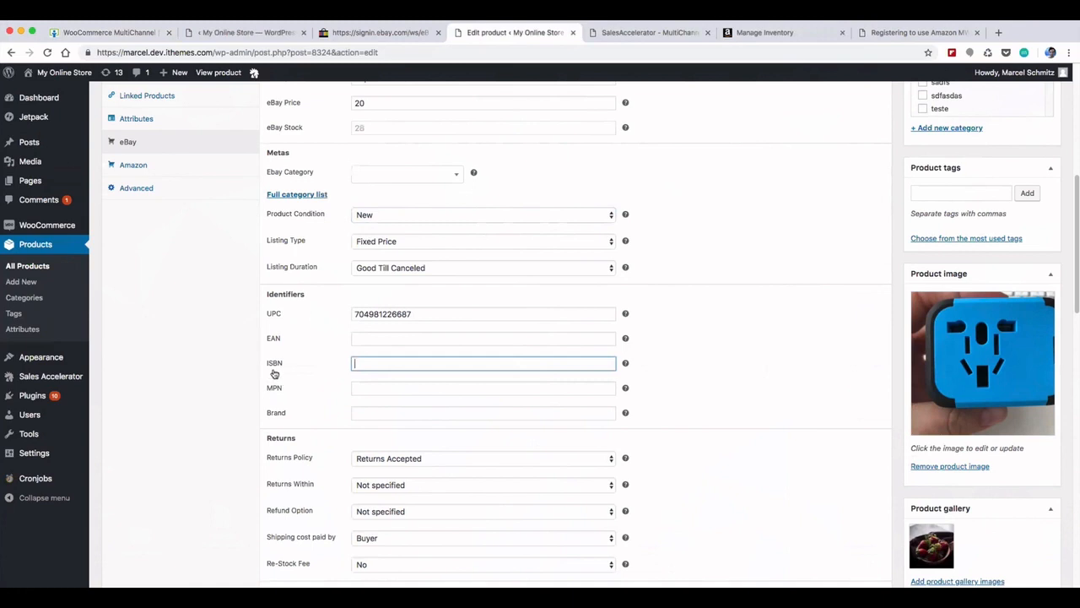
scroll(397, 382, down, 1)
click(397, 372)
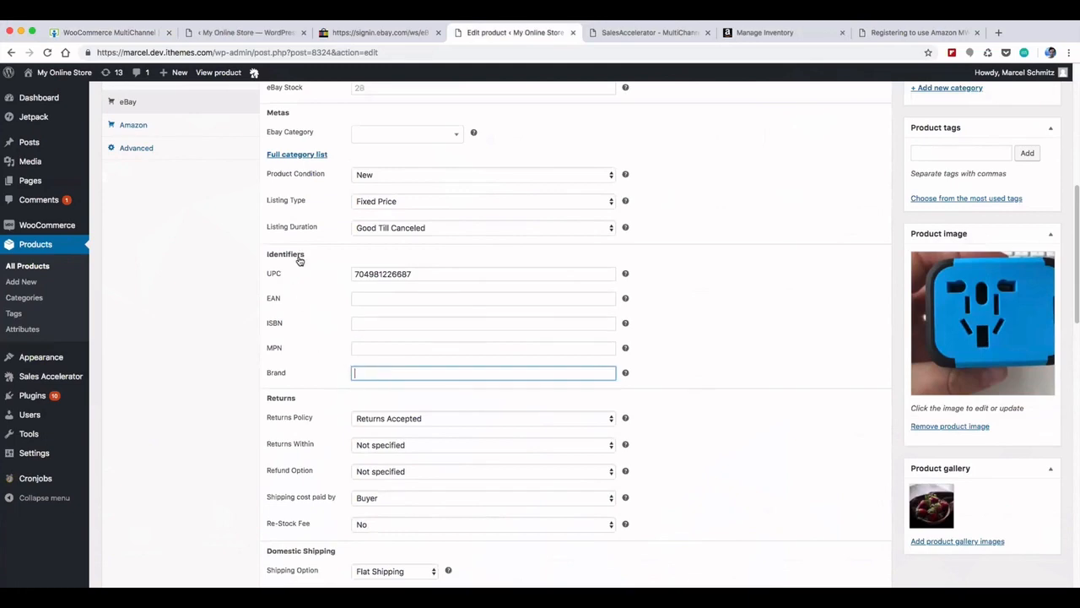
scroll(394, 379, down, 6)
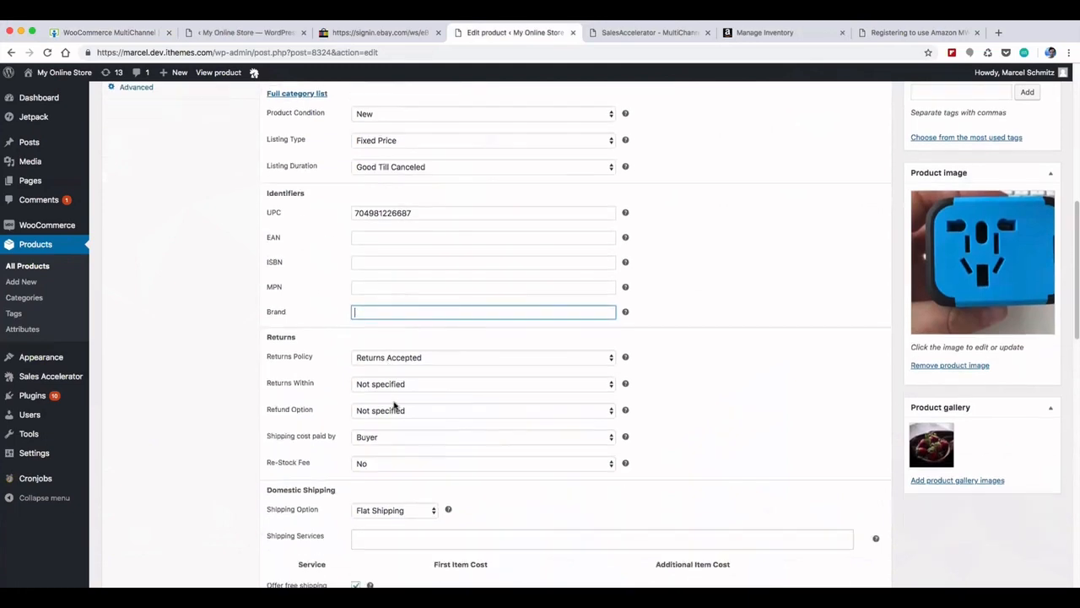
Step: Save the Super Outlet Converter 3000 product with its current eBay listing settings
scroll(417, 535, up, 11)
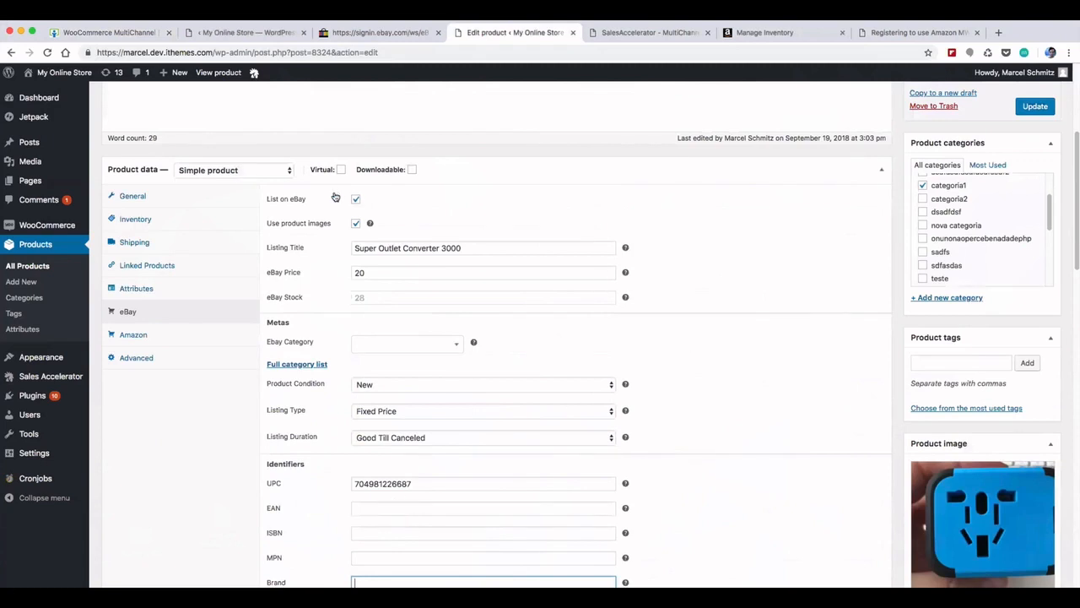
scroll(777, 270, up, 2)
click(1025, 211)
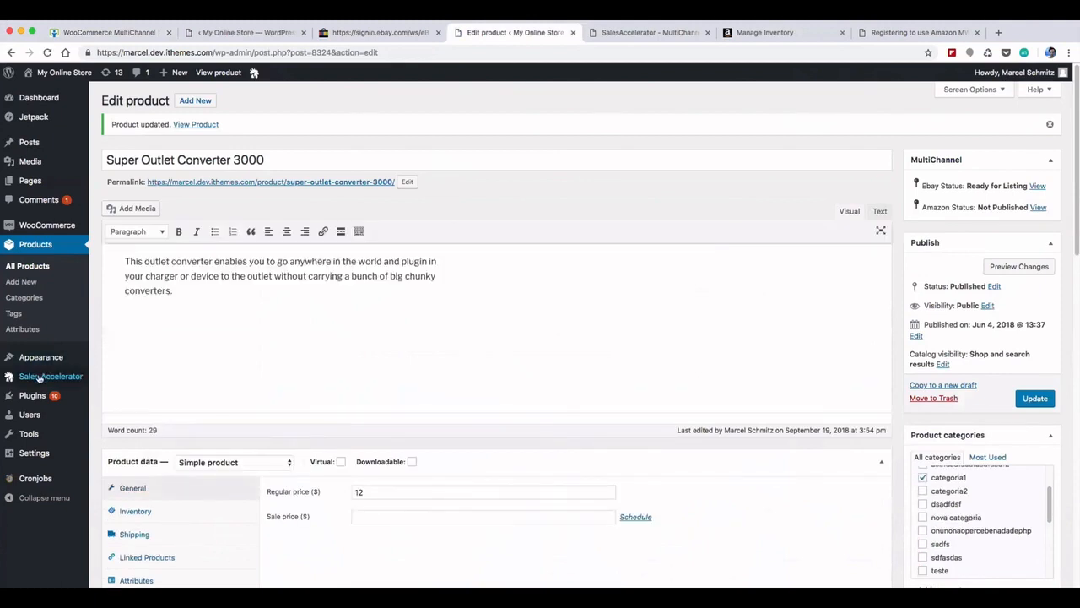
Step: Open Sales Accelerator's MultiChannel eBay listings and check the status of the Super Outlet Converter 3000
mouse_move(50, 376)
click(124, 414)
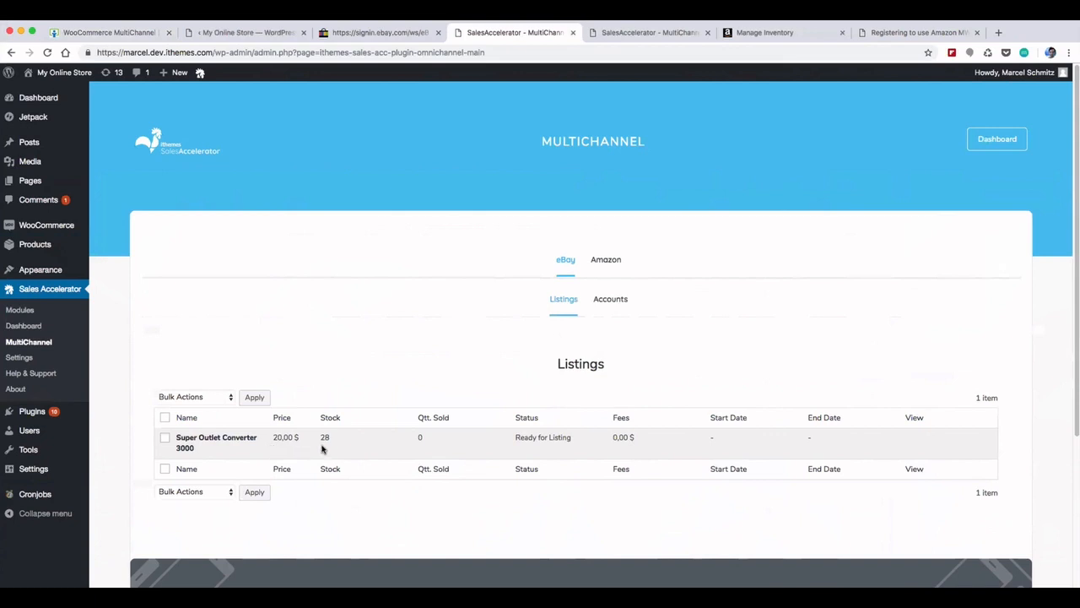
drag(515, 440, 575, 442)
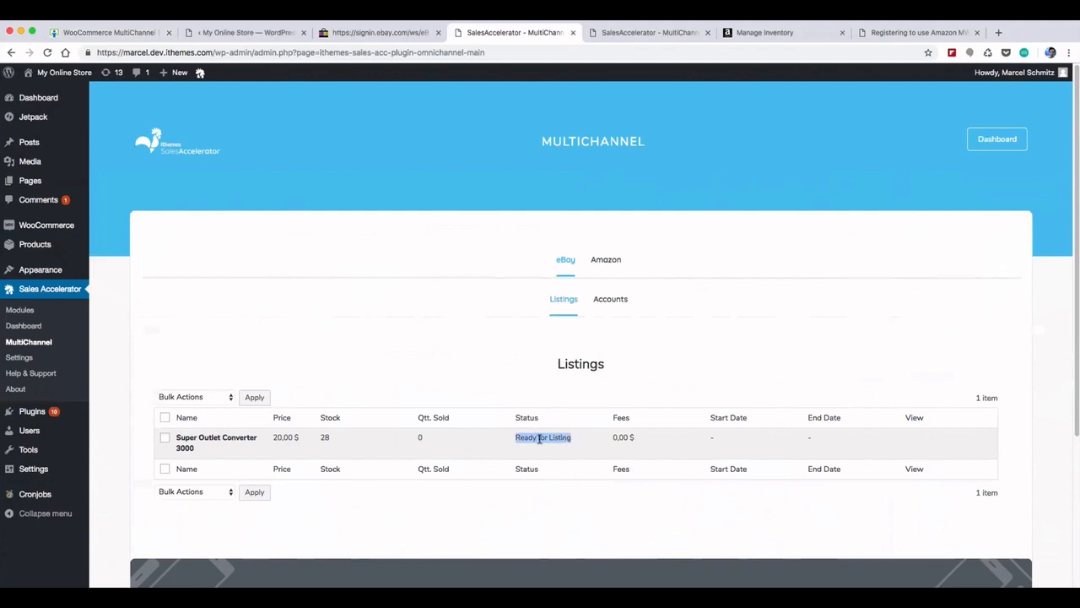
click(542, 439)
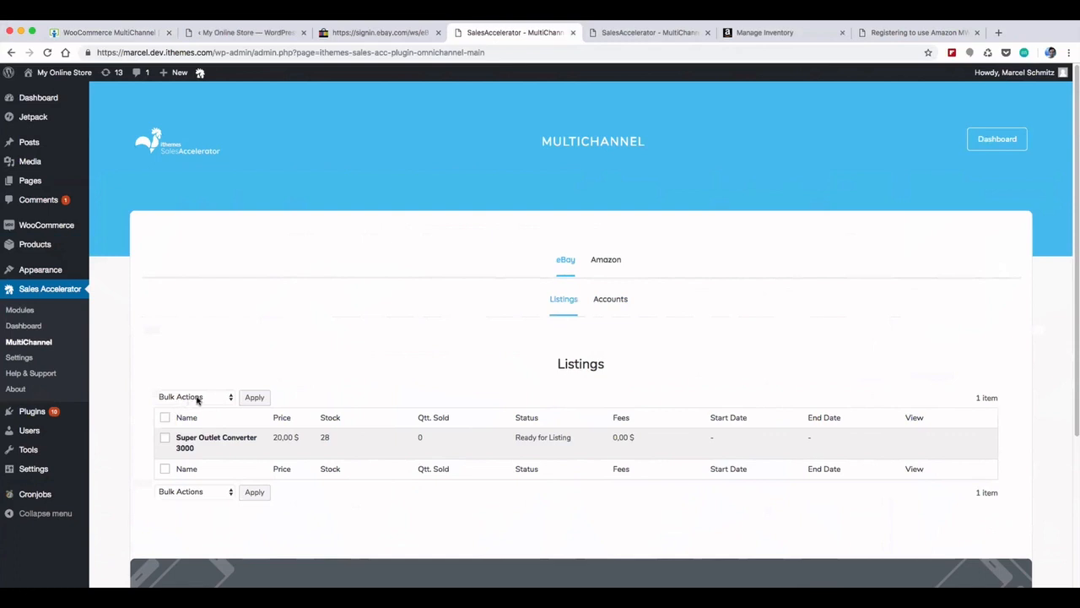
Step: Try to publish the Super Outlet Converter 3000 to eBay with the Publish/Edit Listing bulk action
click(165, 439)
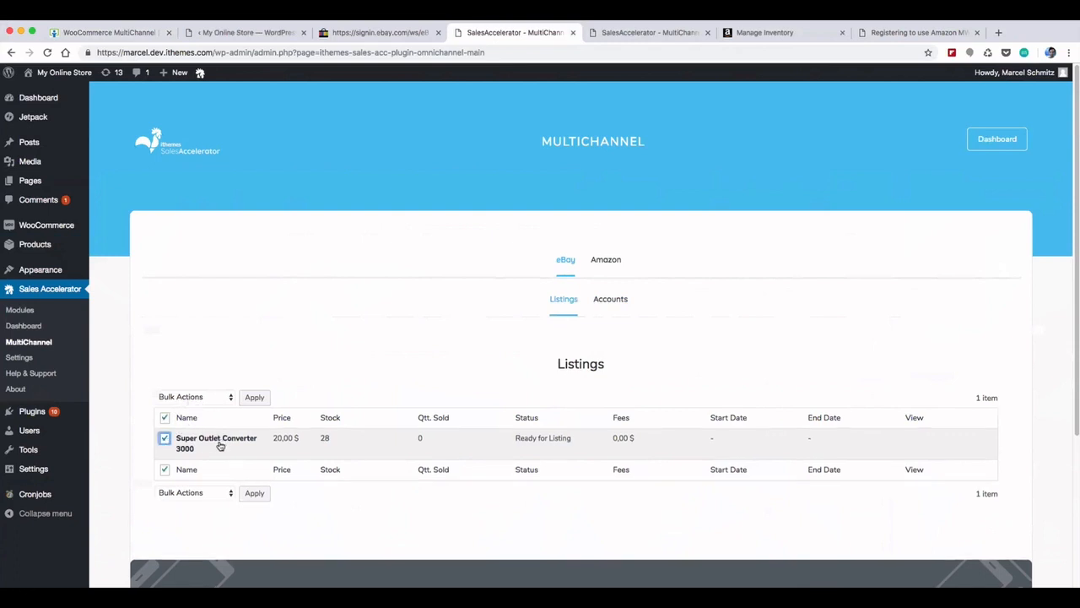
click(190, 401)
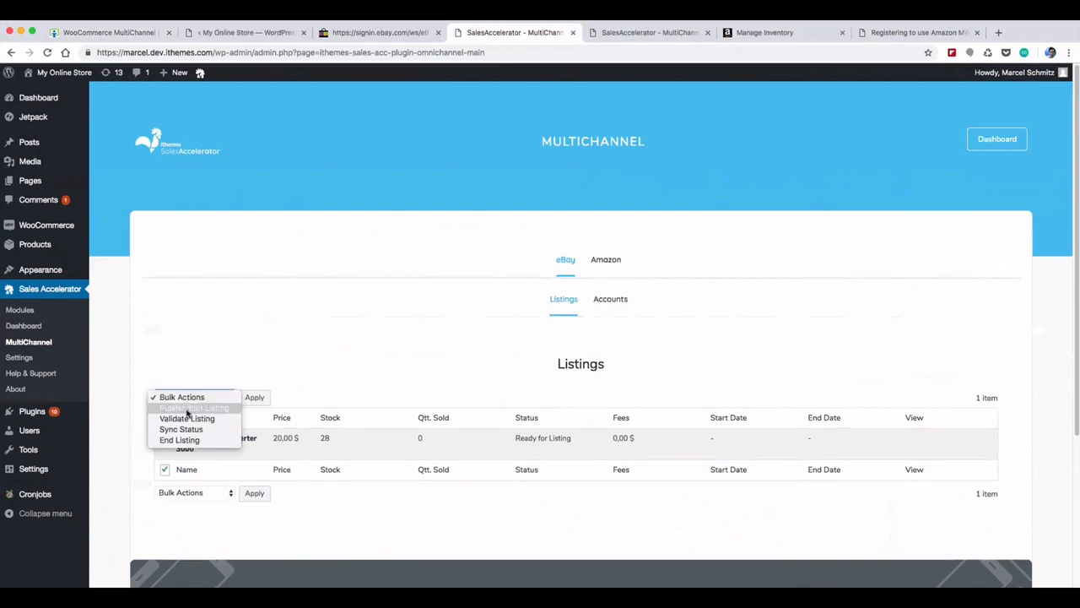
click(181, 409)
click(254, 397)
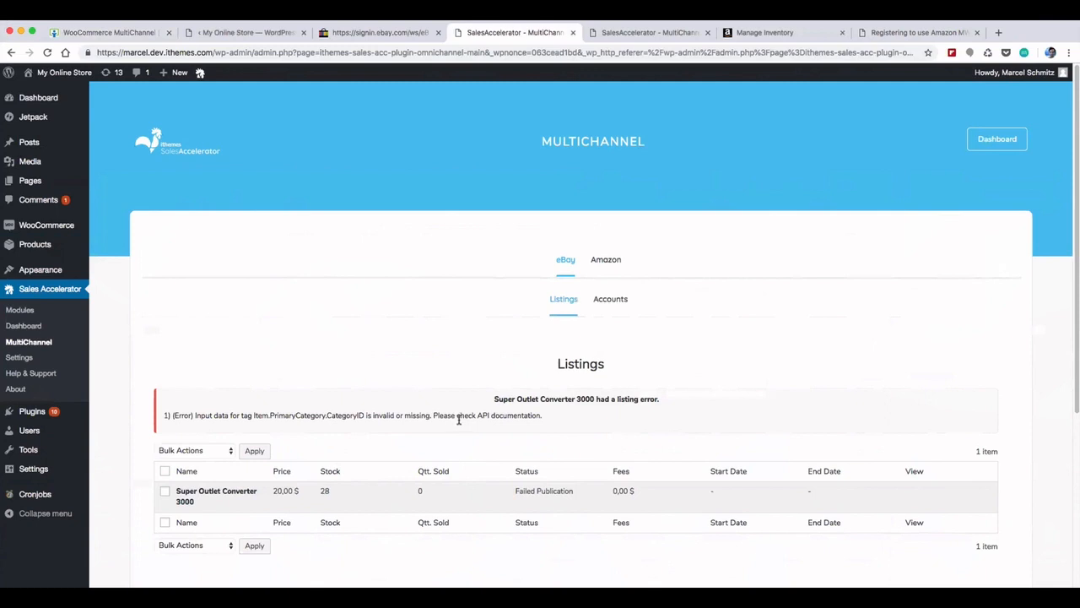
Step: Open the Super Outlet Converter 3000 from its listing and bring up its eBay product data with the category field
click(234, 495)
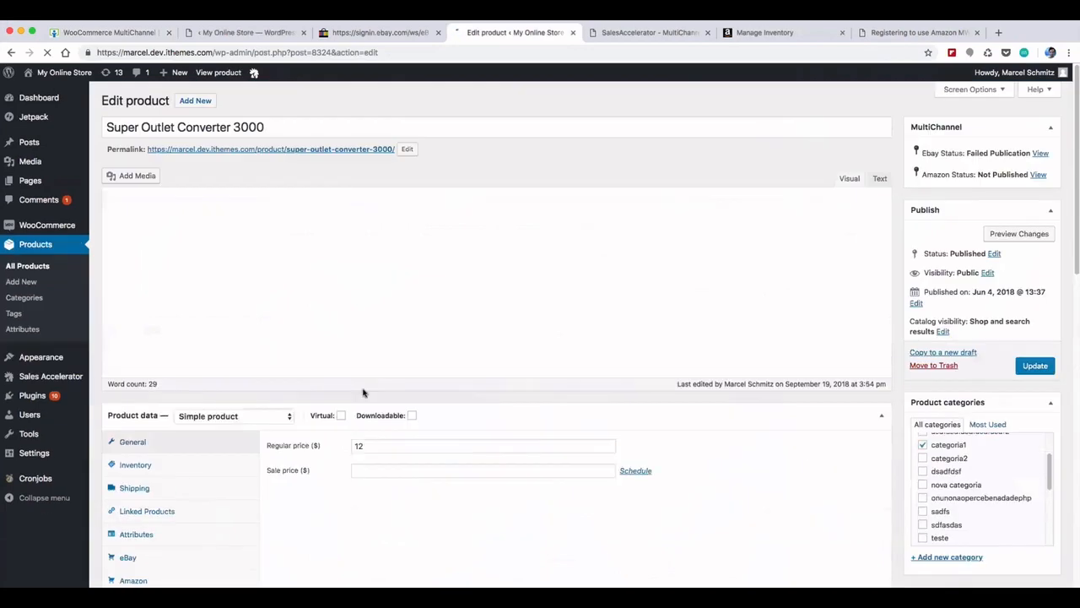
scroll(359, 401, down, 3)
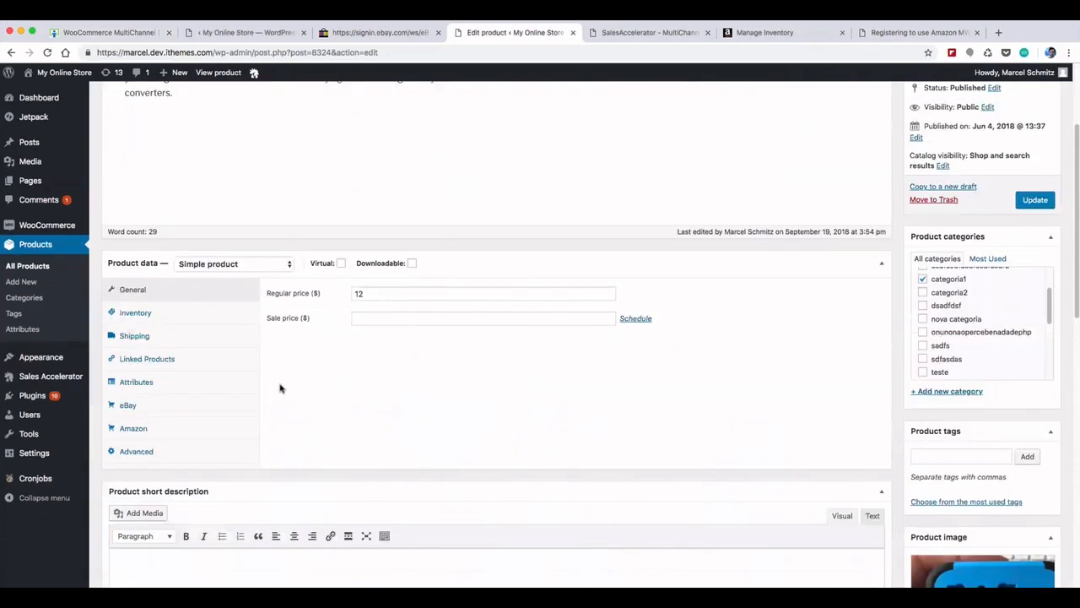
click(141, 412)
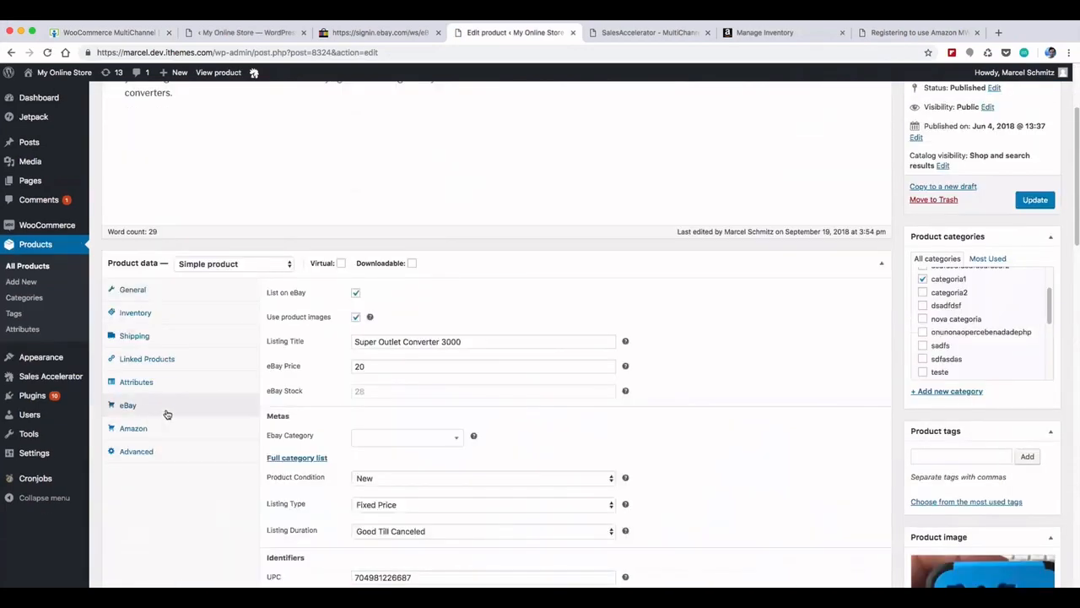
click(395, 441)
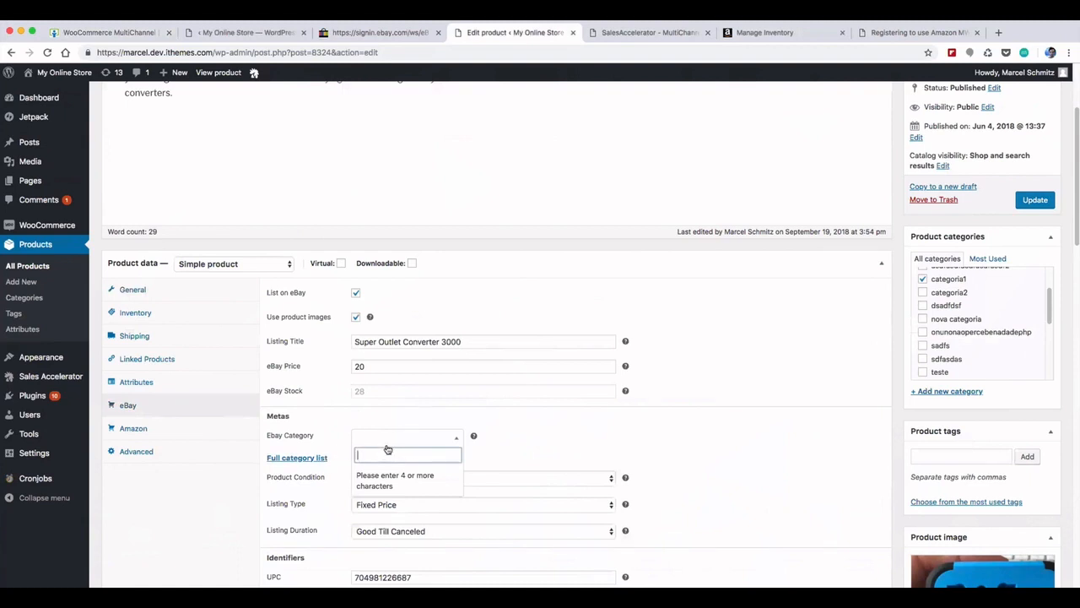
click(376, 420)
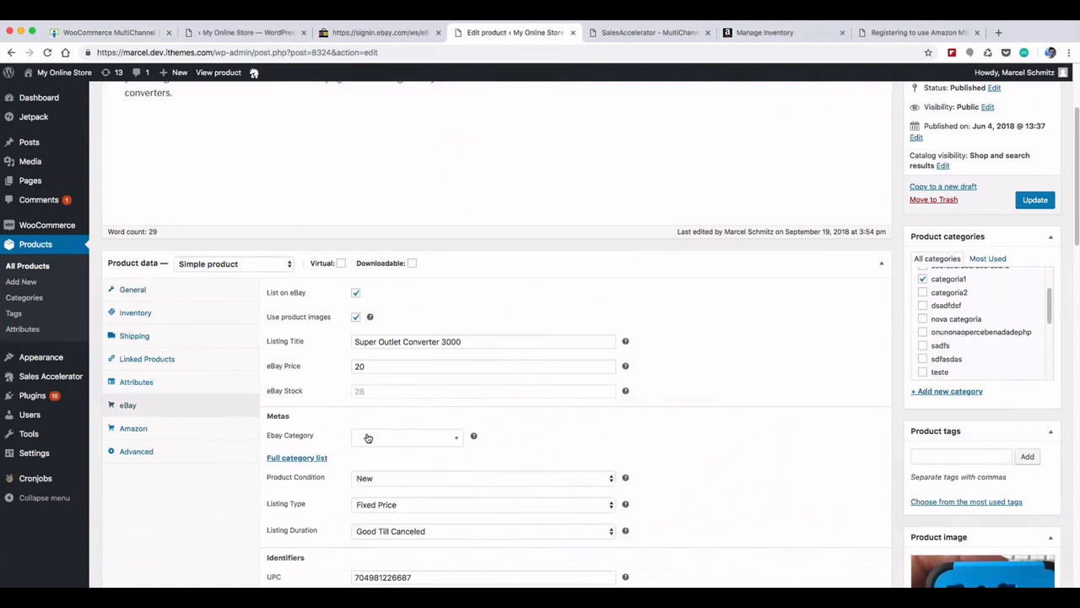
Step: Search the eBay categories for "elec" and browse the suggested categories
click(371, 438)
text(el)
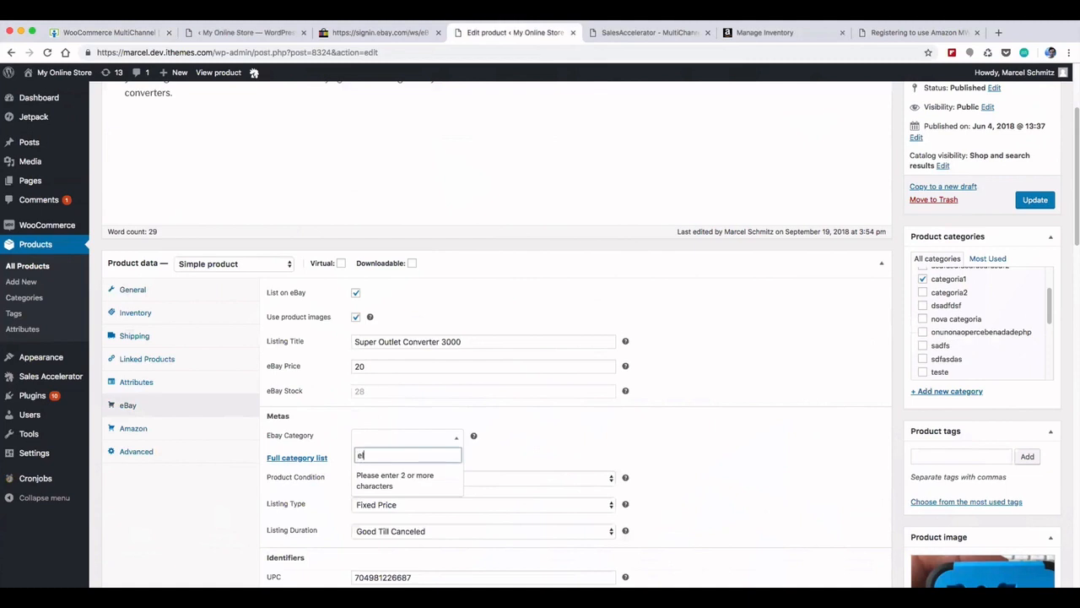
text(ec)
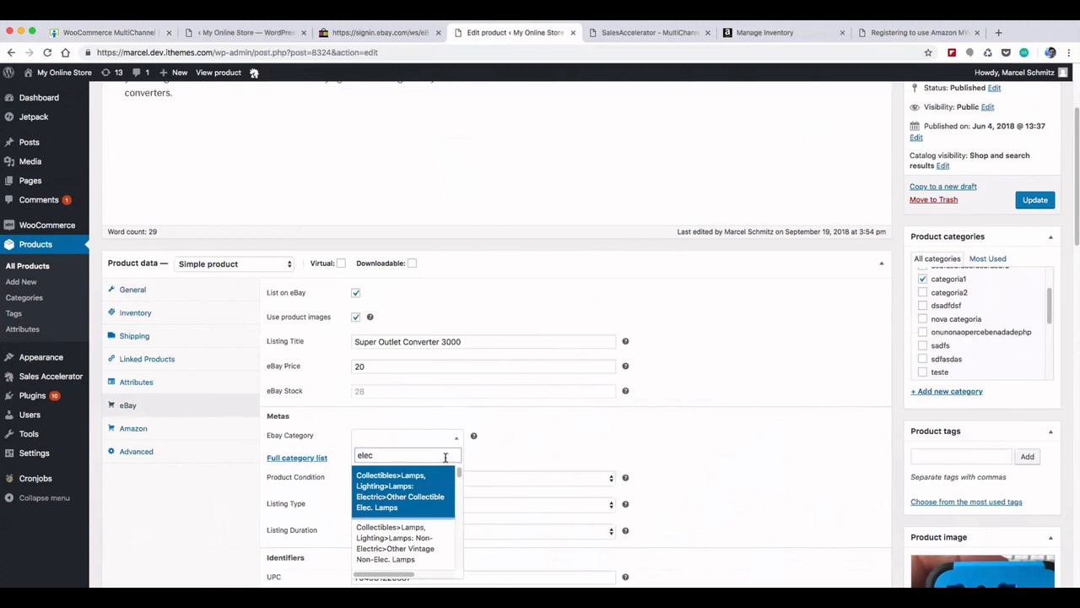
scroll(460, 481, down, 3)
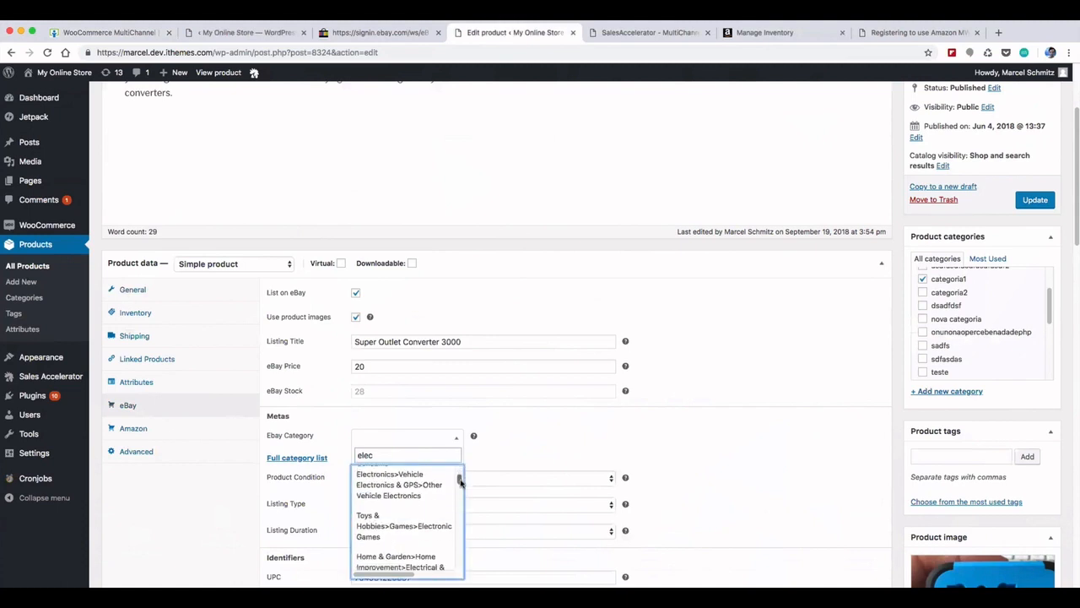
drag(461, 485, 460, 474)
Step: Search for "outlet", set the eBay category to Home & Garden>Home Improvement>Electrical & Solar>Switches & Outlets>Outlets & Receptacles, and update the product
drag(390, 456, 328, 461)
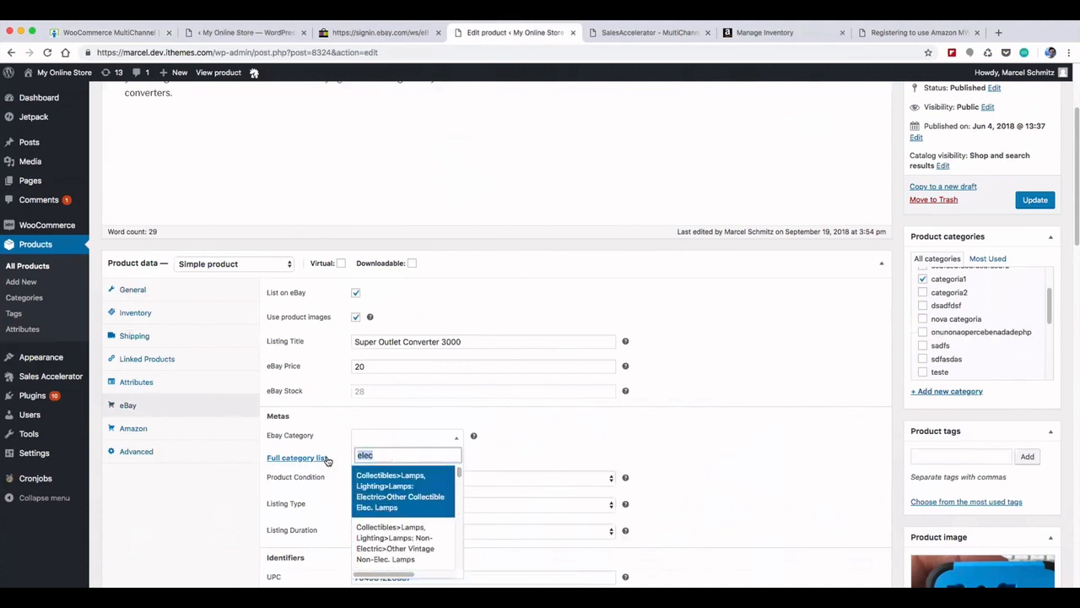
text(outlet)
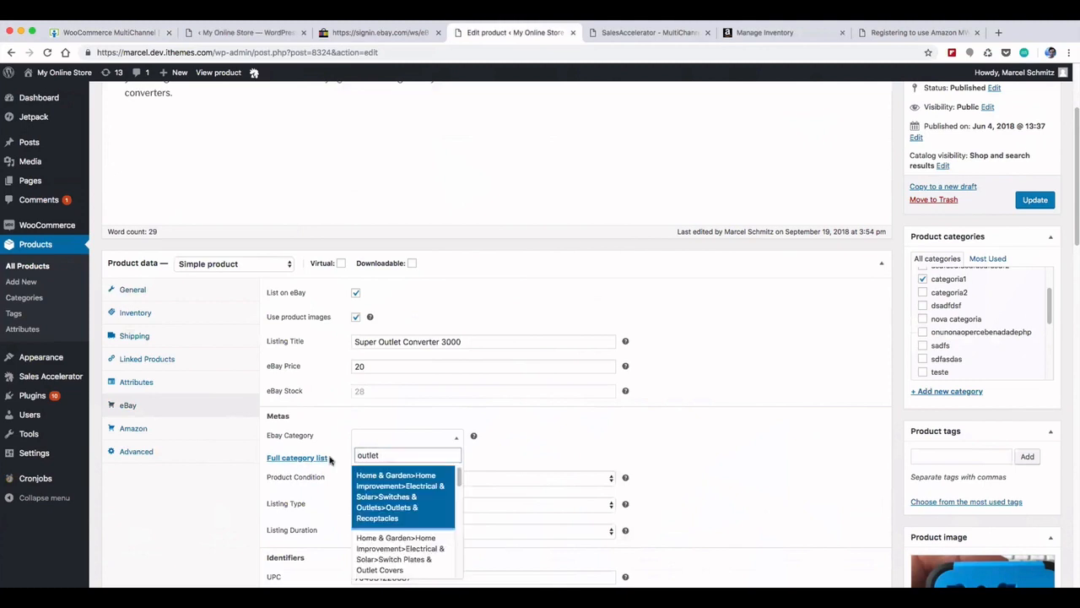
click(411, 488)
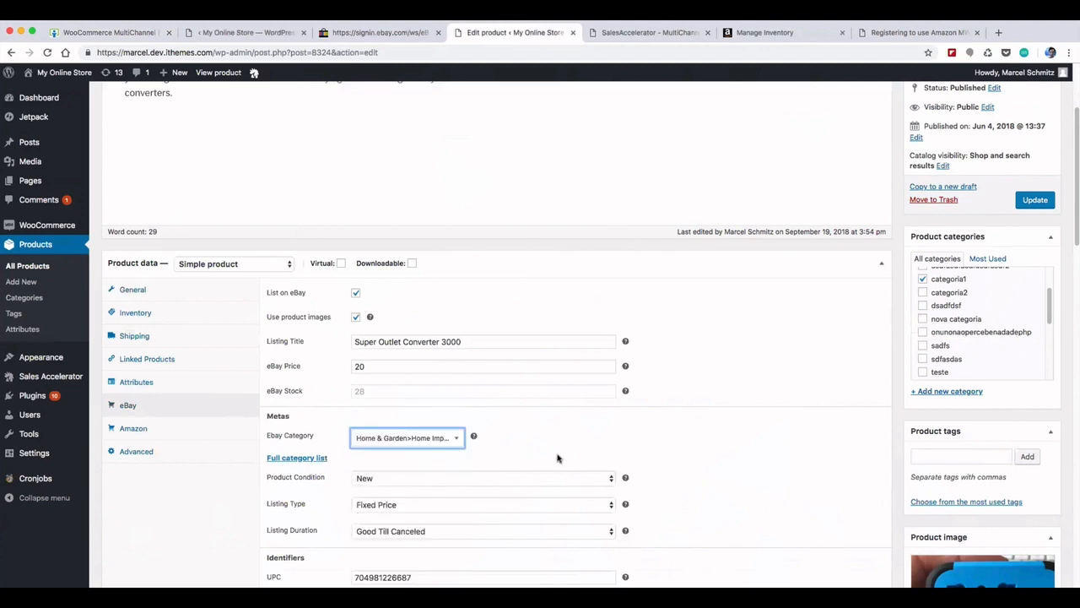
click(1027, 201)
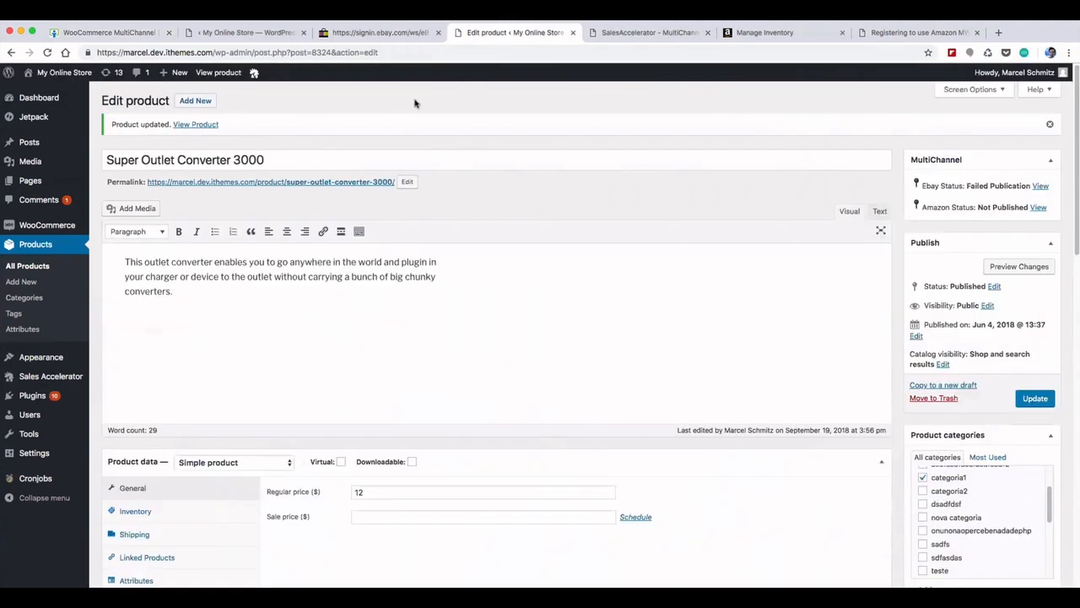
Step: Return to the MultiChannel eBay listings and run Publish/Edit Listing on the Super Outlet Converter 3000 again
mouse_move(52, 381)
click(122, 409)
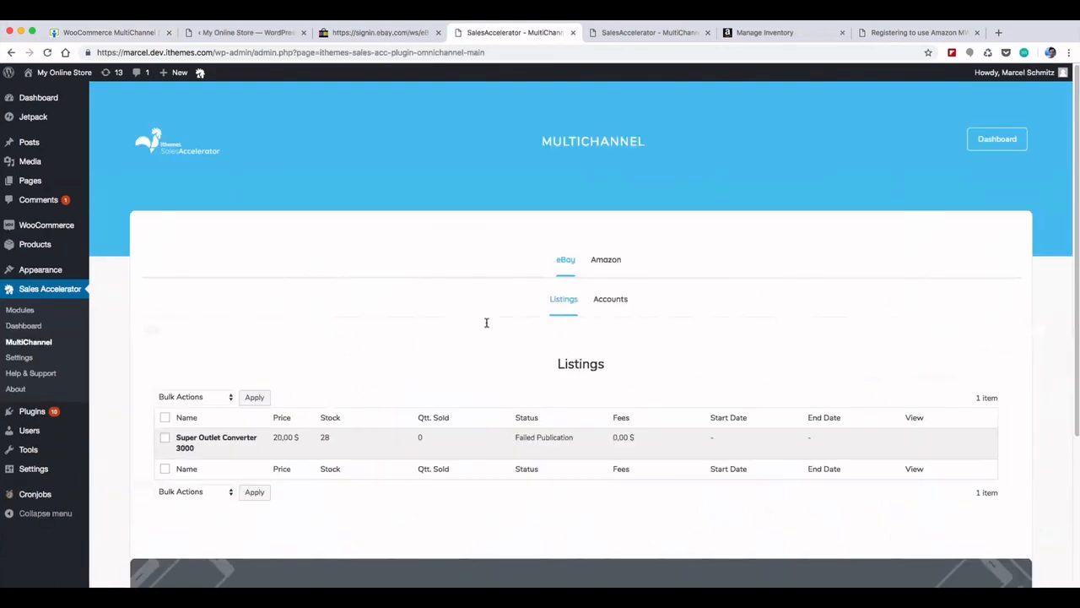
click(165, 438)
click(195, 396)
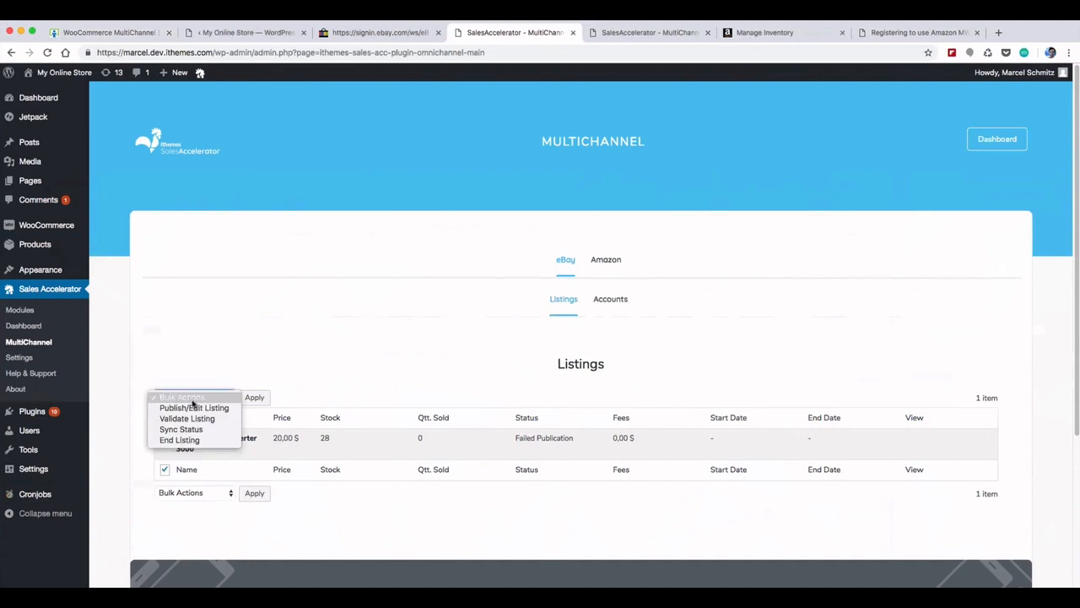
click(194, 409)
click(255, 398)
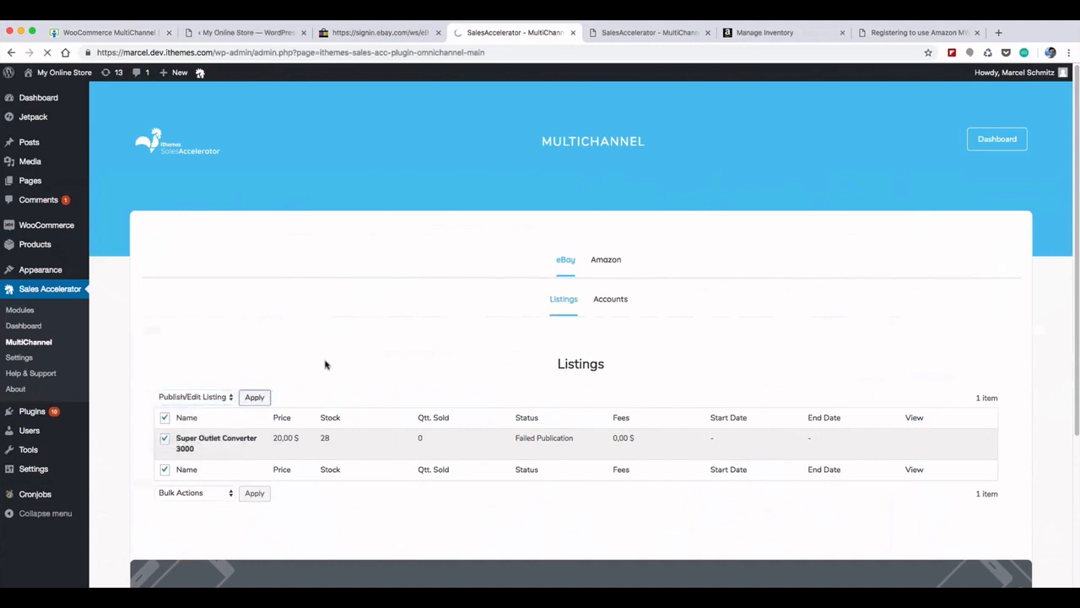
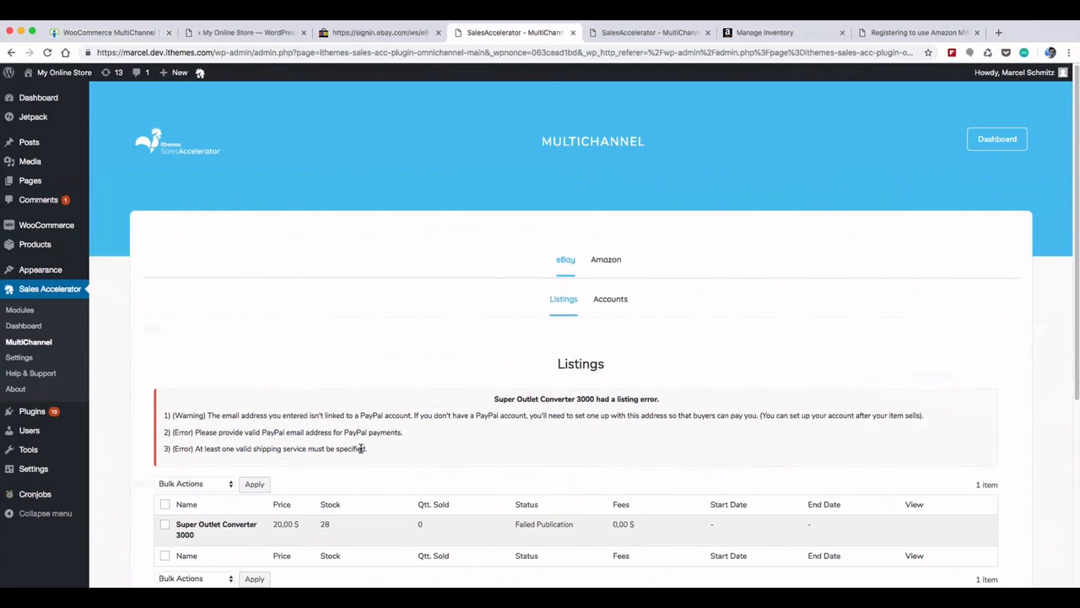
Step: Open Sales Accelerator's eBay settings and fill in the PayPal account e-mail for eBay listings
click(19, 357)
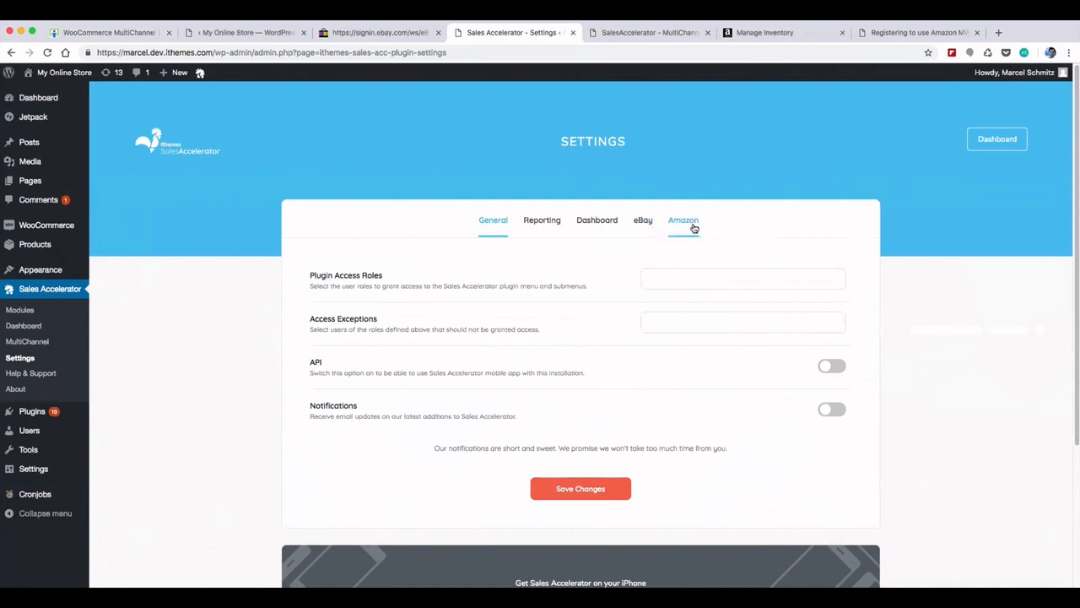
click(649, 227)
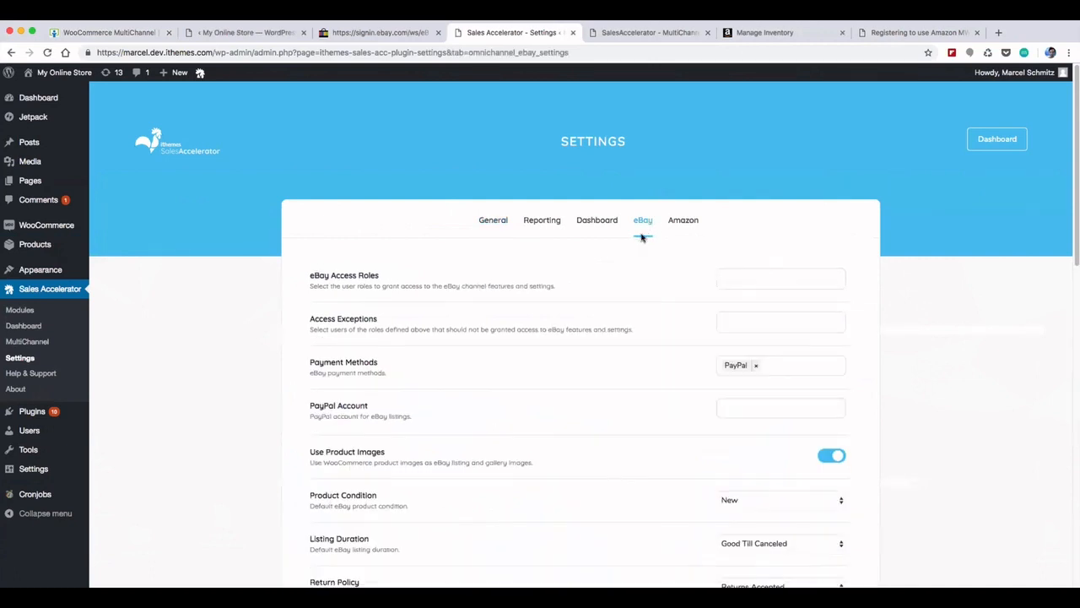
scroll(619, 289, down, 2)
scroll(619, 289, down, 2)
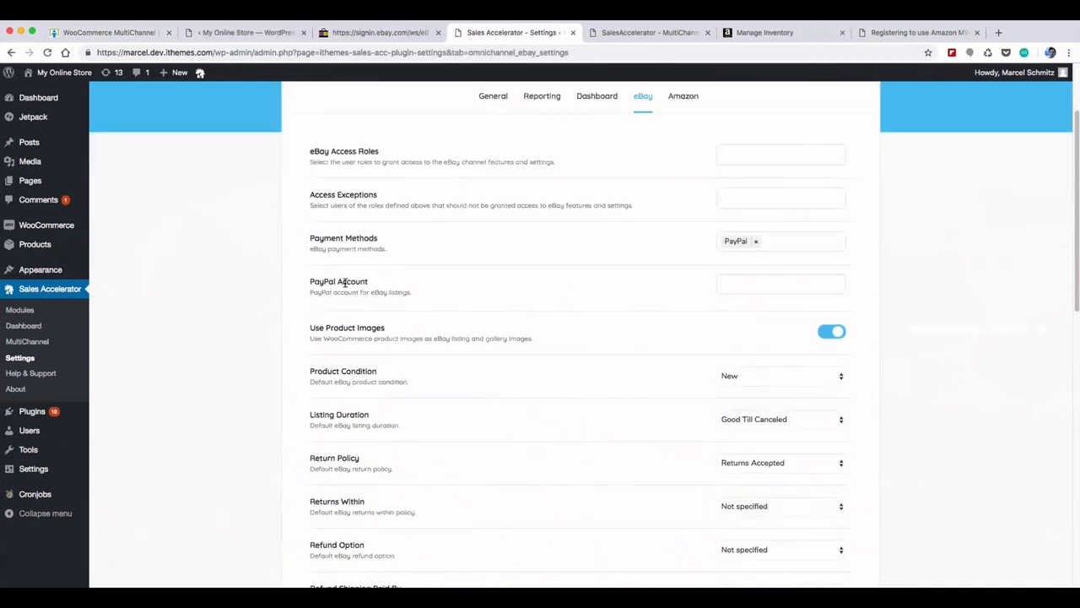
click(765, 285)
key(super+v)
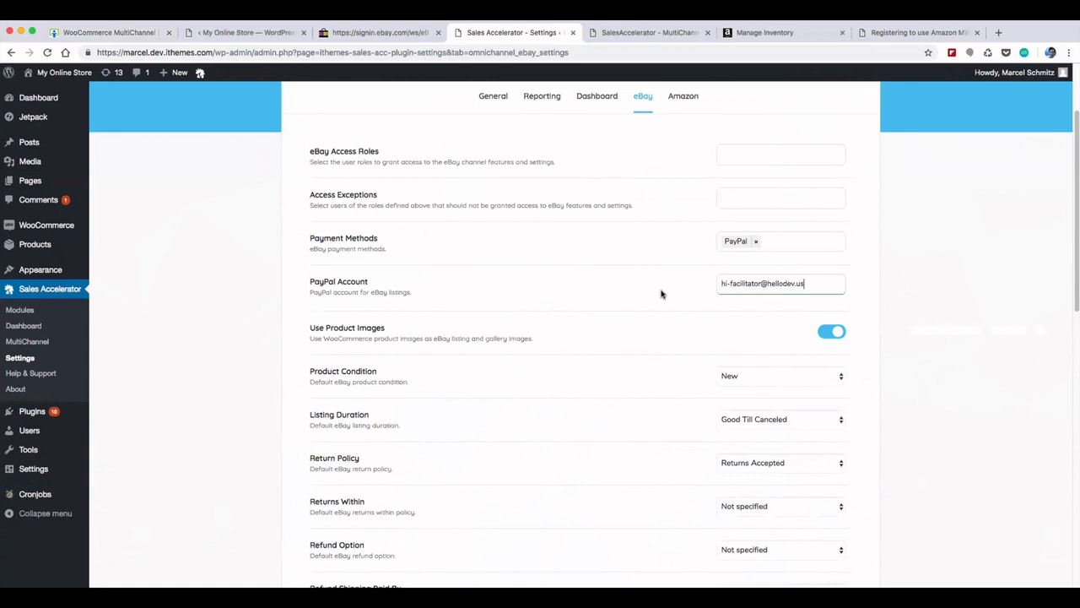
Step: Add UPS Ground as the default domestic shipping service for eBay orders and save the settings
scroll(652, 314, down, 6)
scroll(650, 314, down, 5)
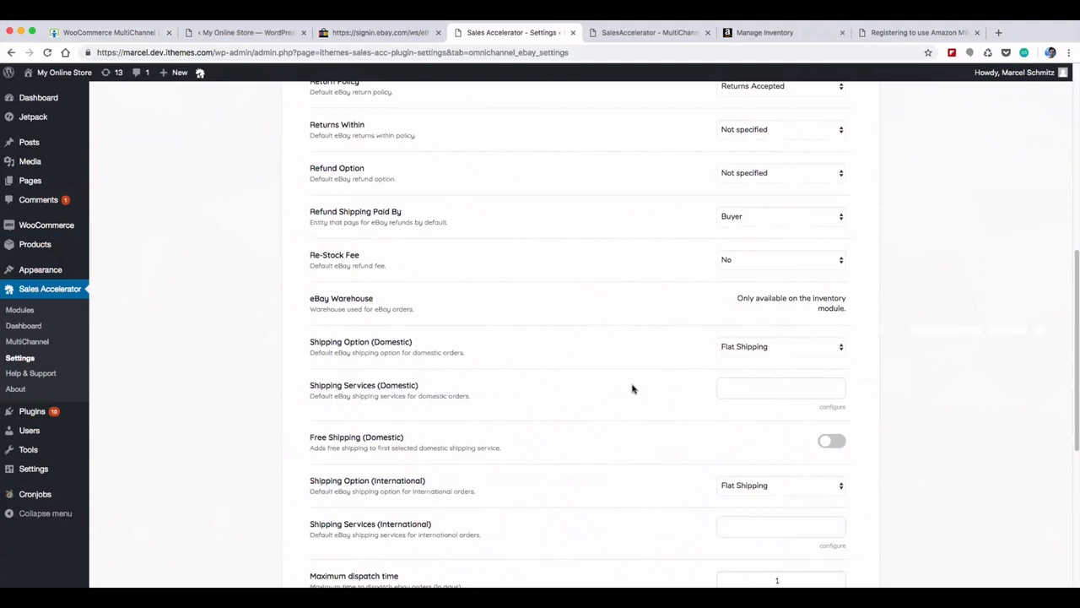
click(776, 395)
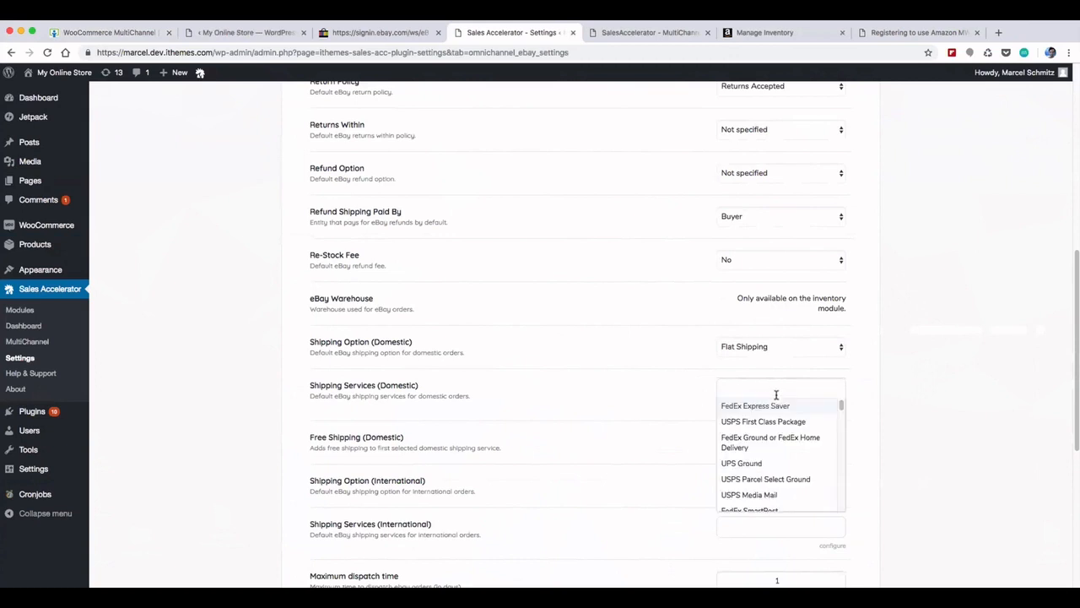
click(742, 463)
click(682, 421)
scroll(686, 430, down, 1)
scroll(686, 430, down, 1)
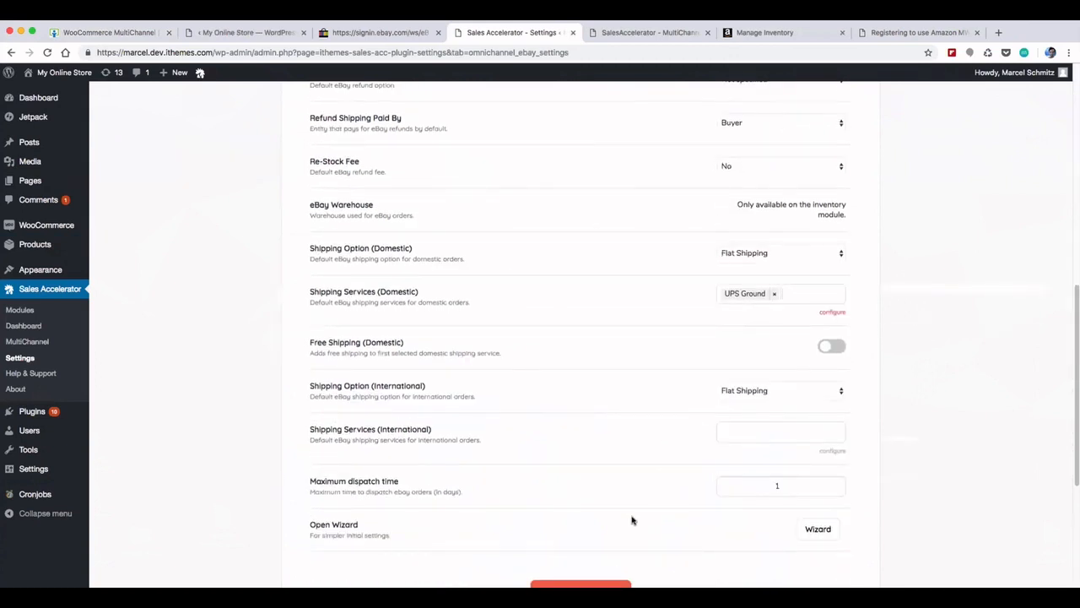
click(599, 580)
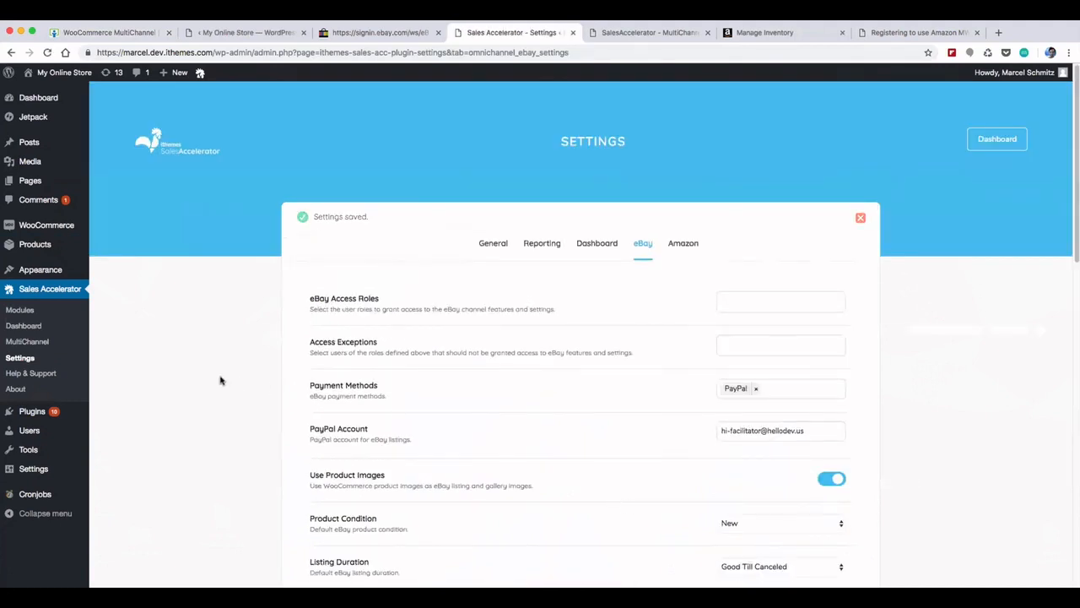
Step: Return to the MultiChannel eBay listings and try to publish the Super Outlet Converter 3000 with Publish/Edit Listing
click(42, 343)
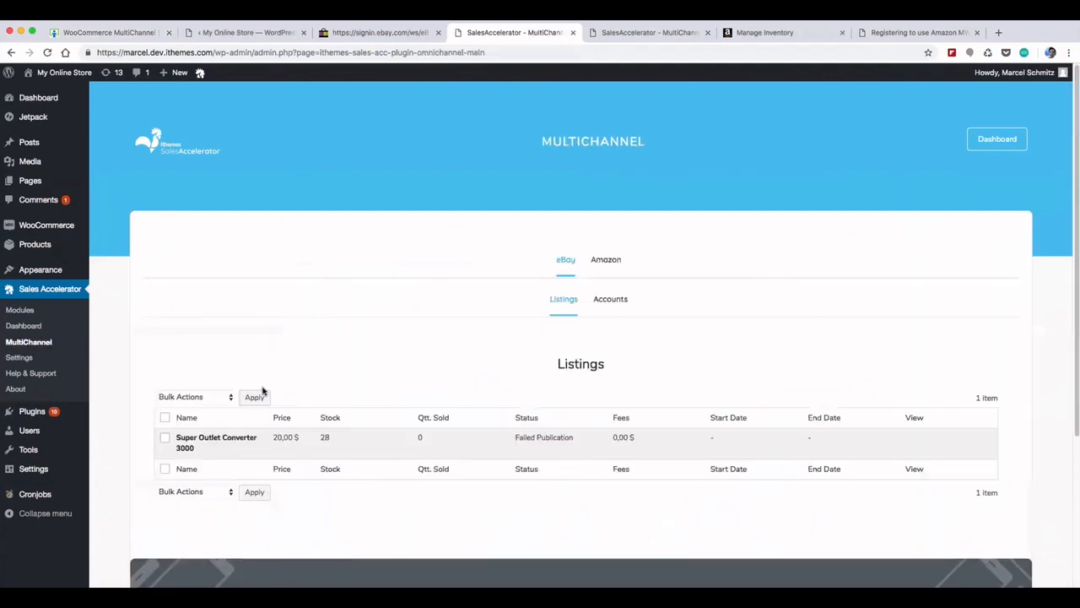
click(164, 438)
click(187, 397)
click(235, 408)
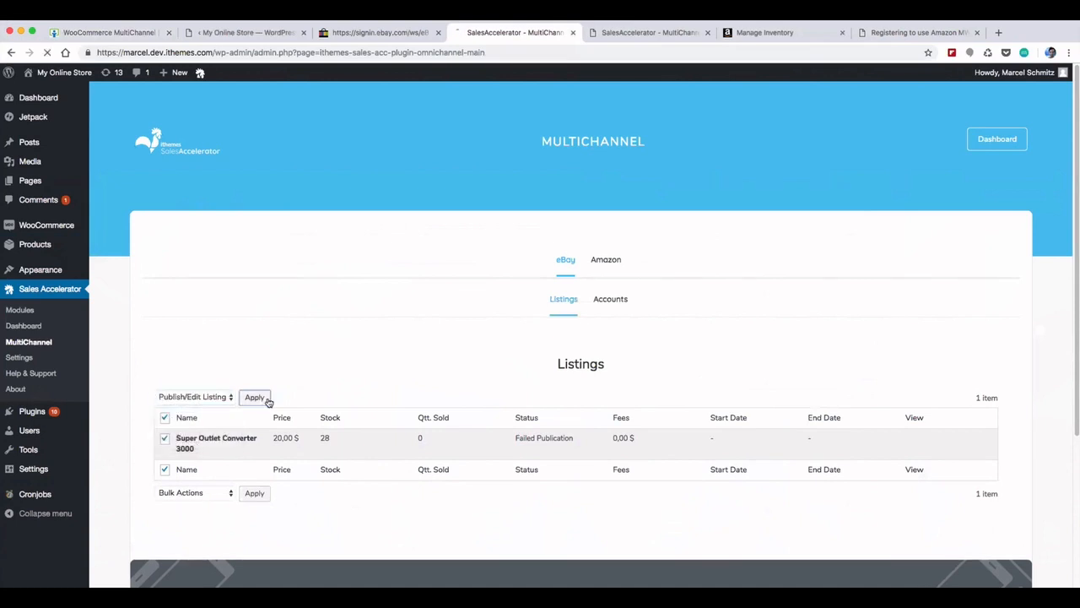
click(264, 399)
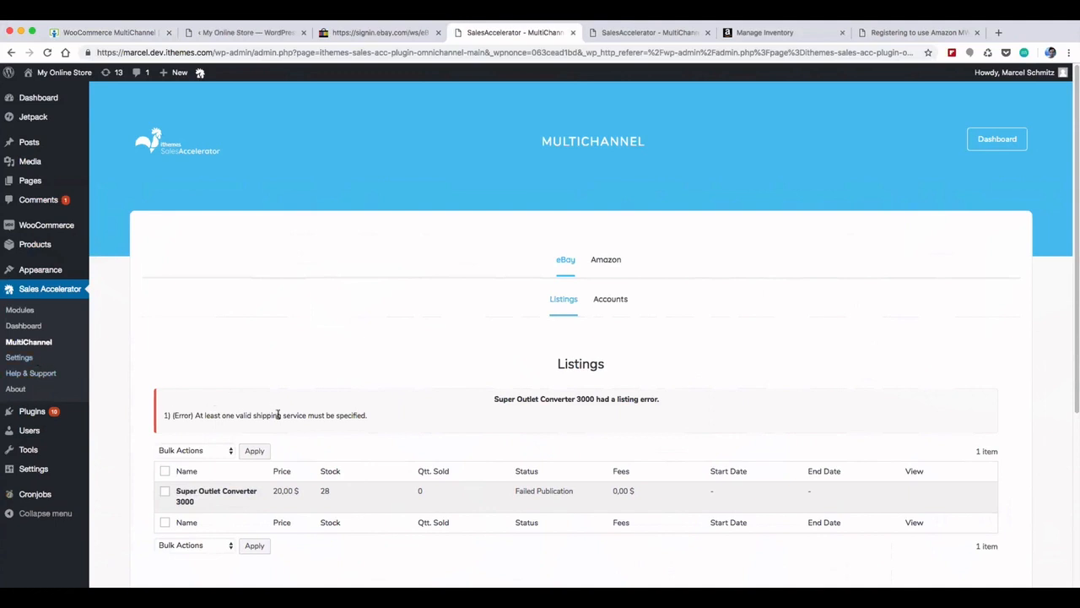
Step: Open the Super Outlet Converter 3000 from the store's product list and show its eBay product data
mouse_move(51, 243)
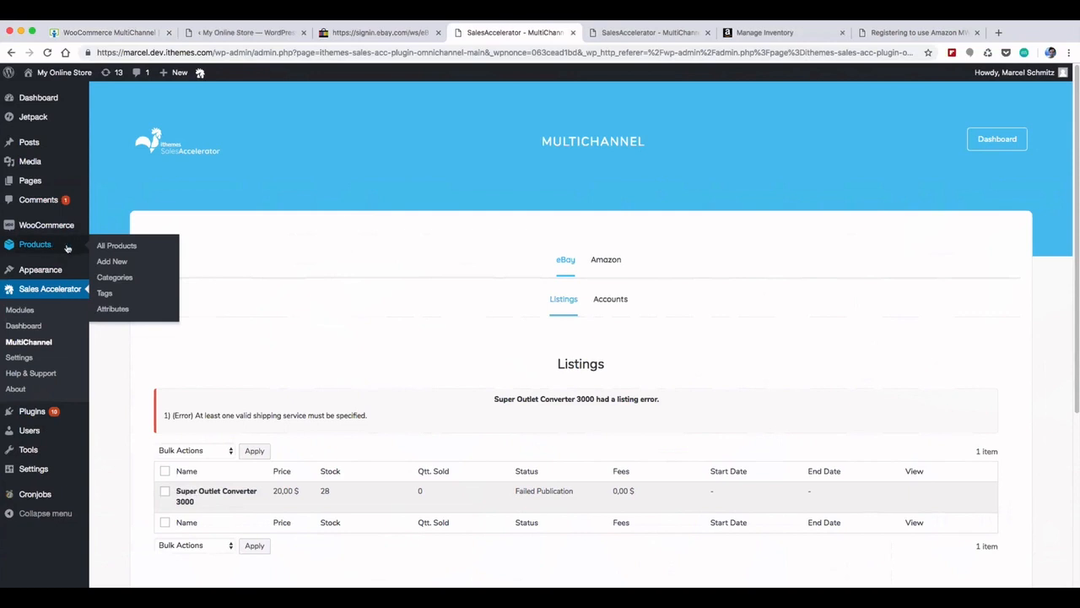
click(109, 249)
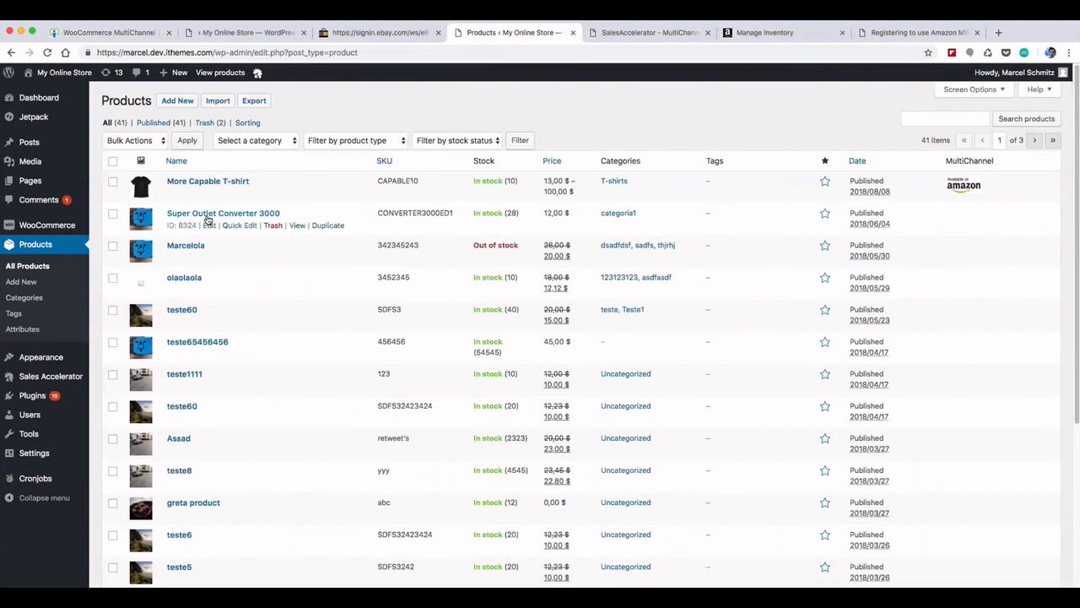
click(208, 213)
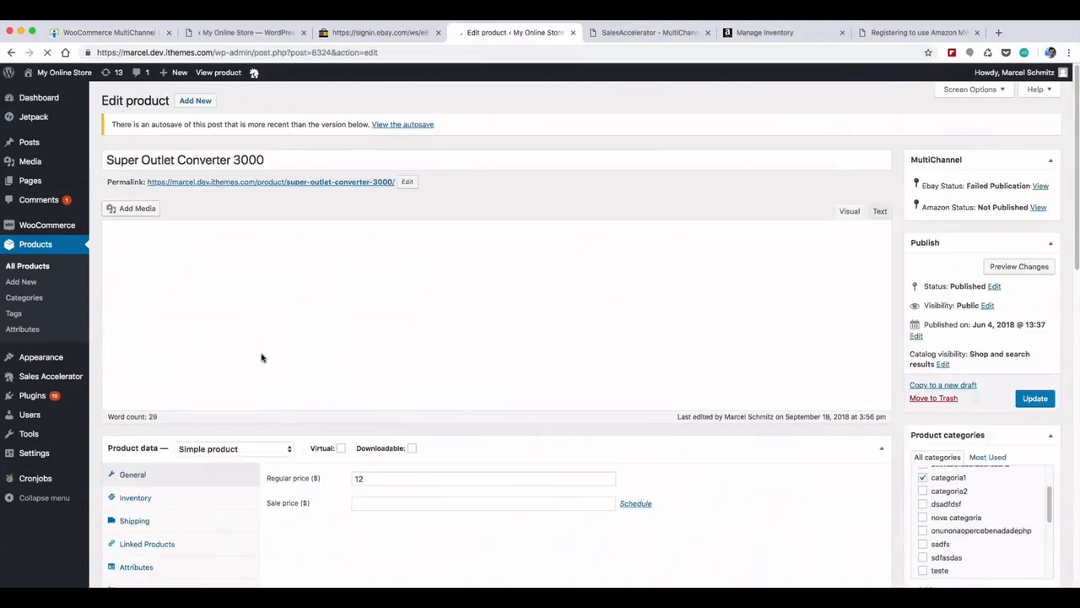
scroll(261, 357, down, 5)
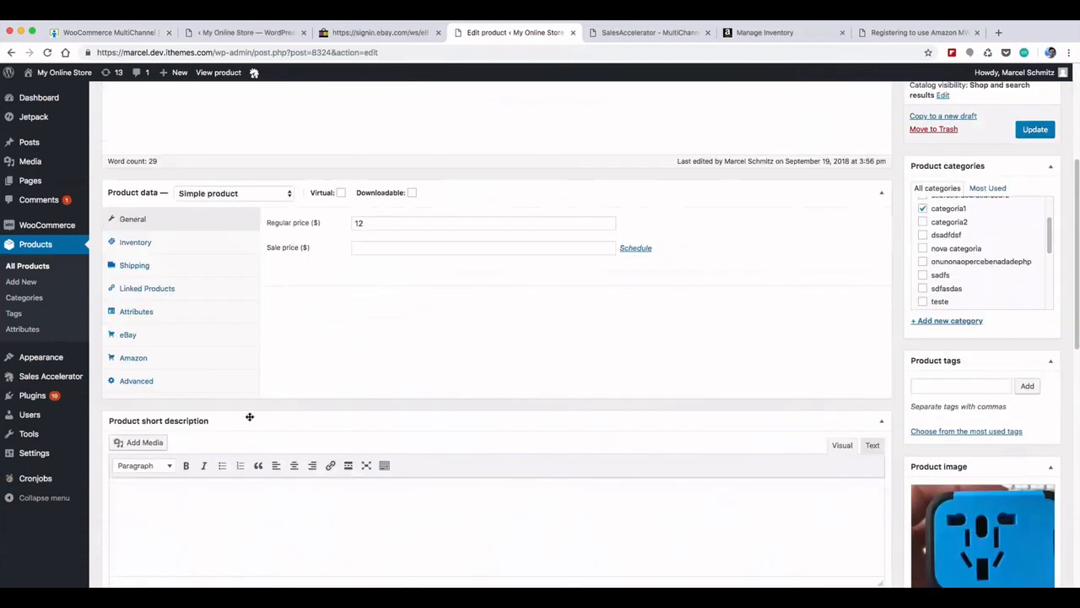
click(174, 359)
click(174, 338)
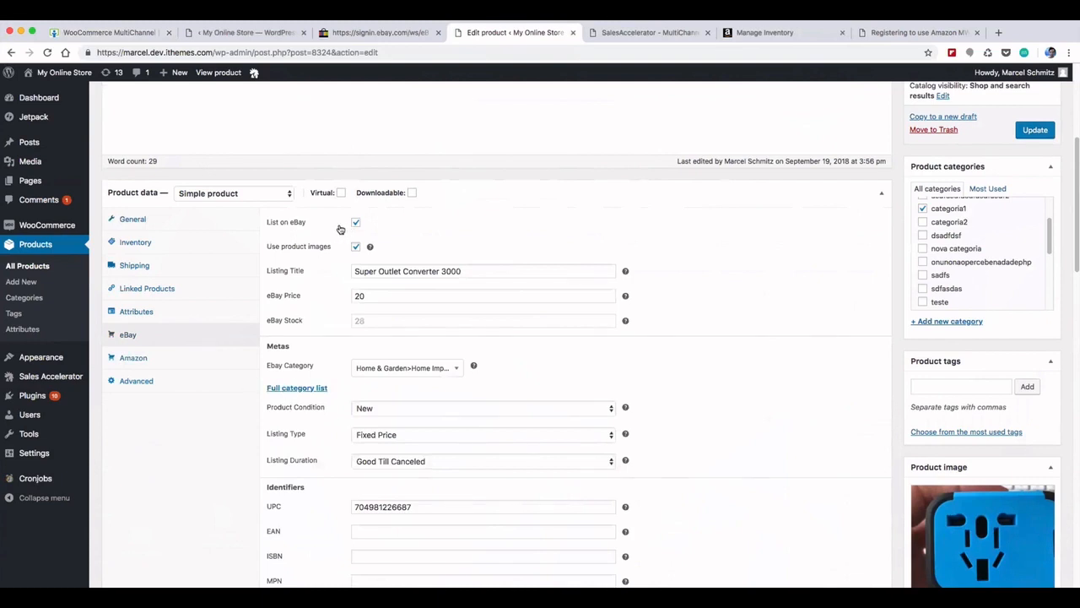
Step: Add FedEx Ground or FedEx Home Delivery as the product's domestic eBay shipping service and update the product
scroll(324, 365, down, 10)
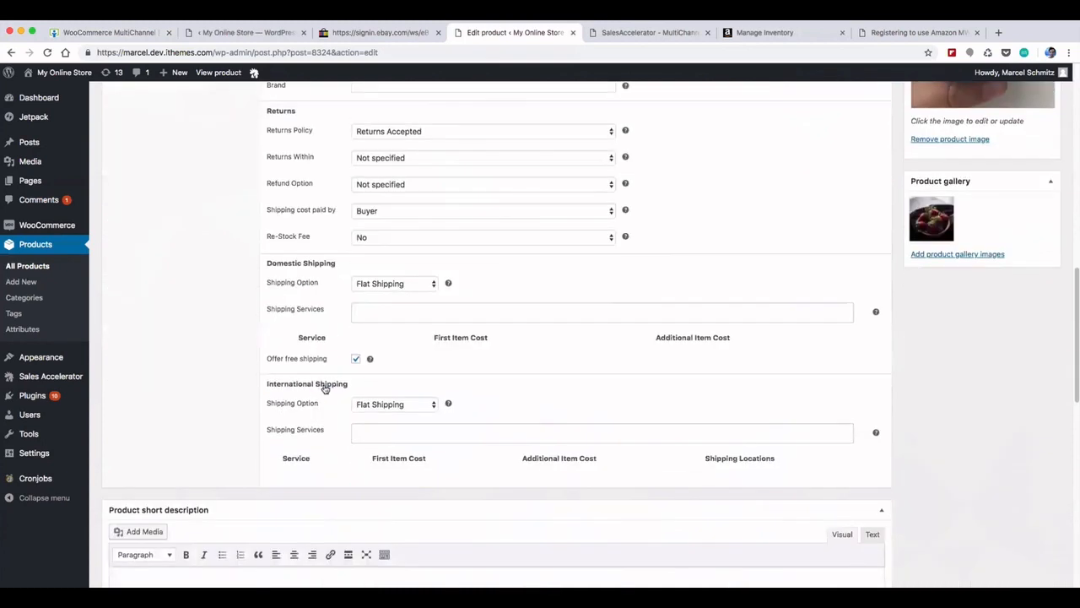
click(368, 314)
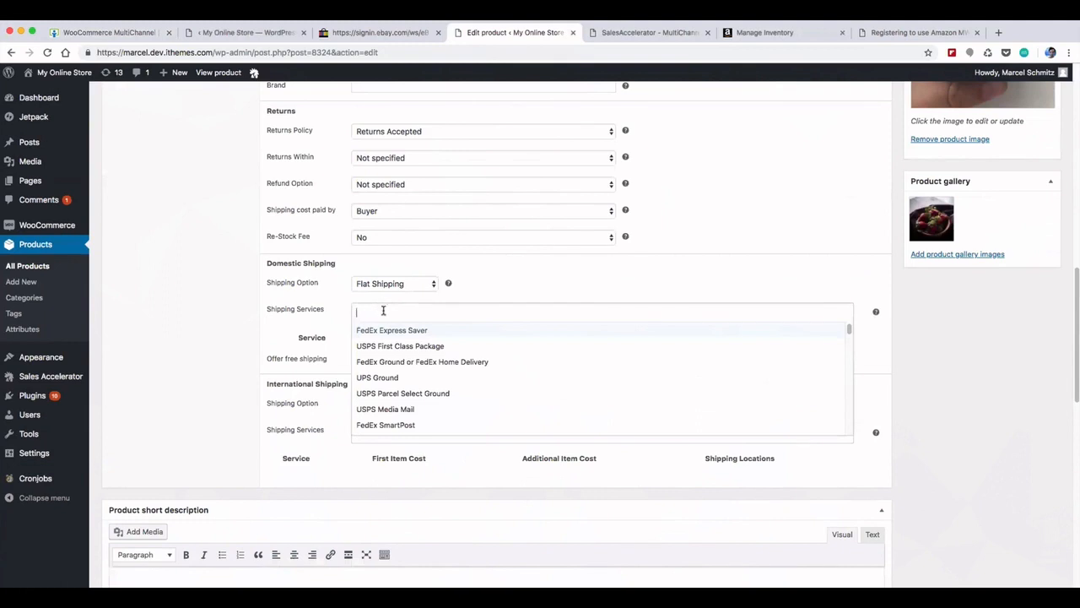
click(391, 361)
click(356, 325)
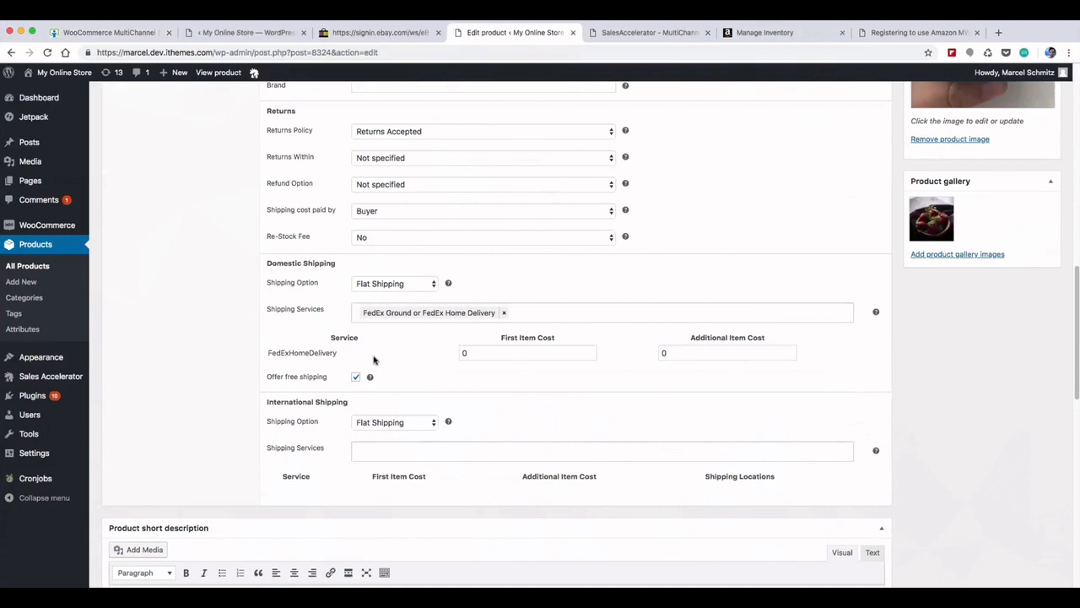
scroll(370, 397, down, 2)
scroll(650, 415, up, 5)
scroll(650, 416, up, 5)
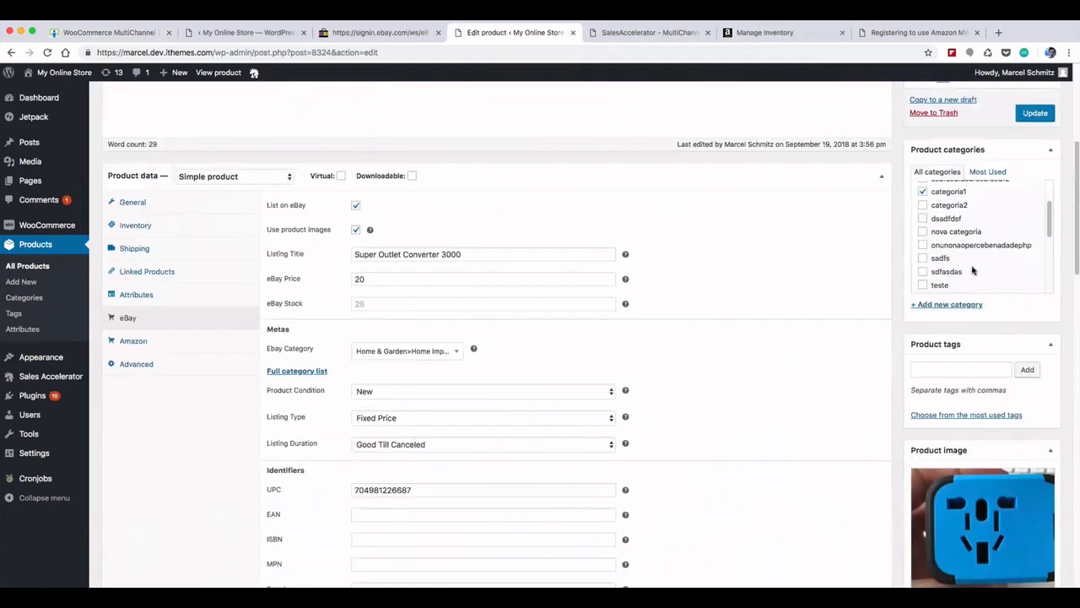
click(1030, 113)
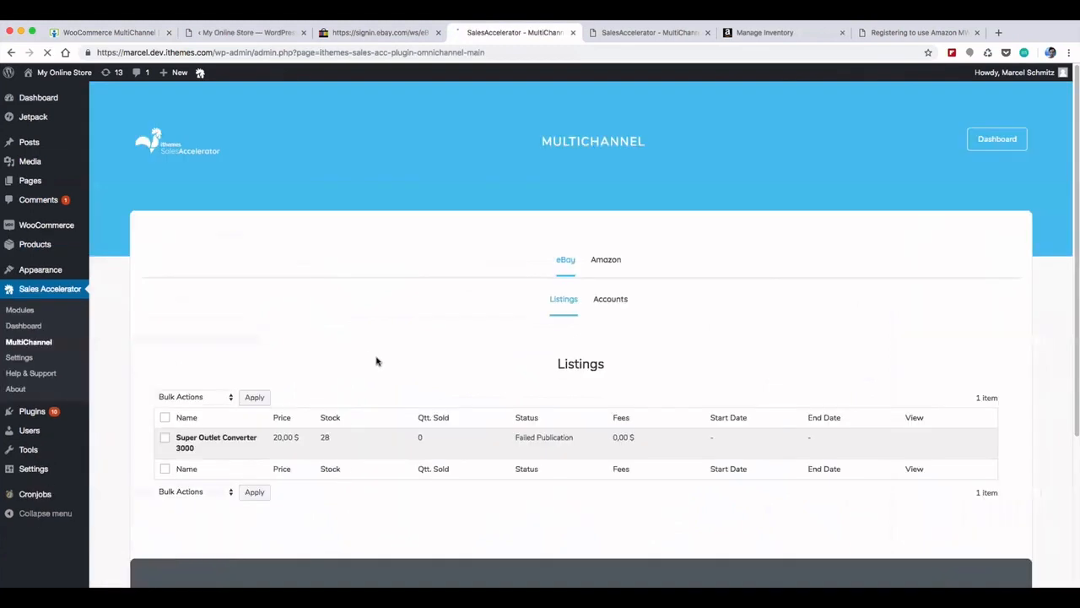
Step: Run Publish/Edit Listing on the Super Outlet Converter 3000 in the MultiChannel eBay listings
click(165, 440)
click(194, 397)
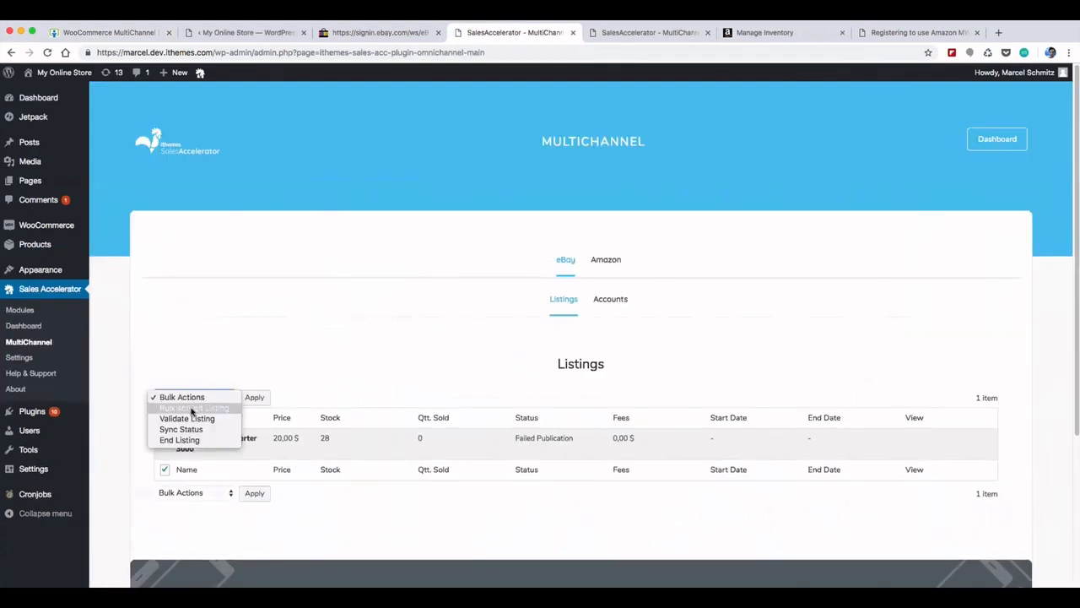
click(193, 410)
click(255, 397)
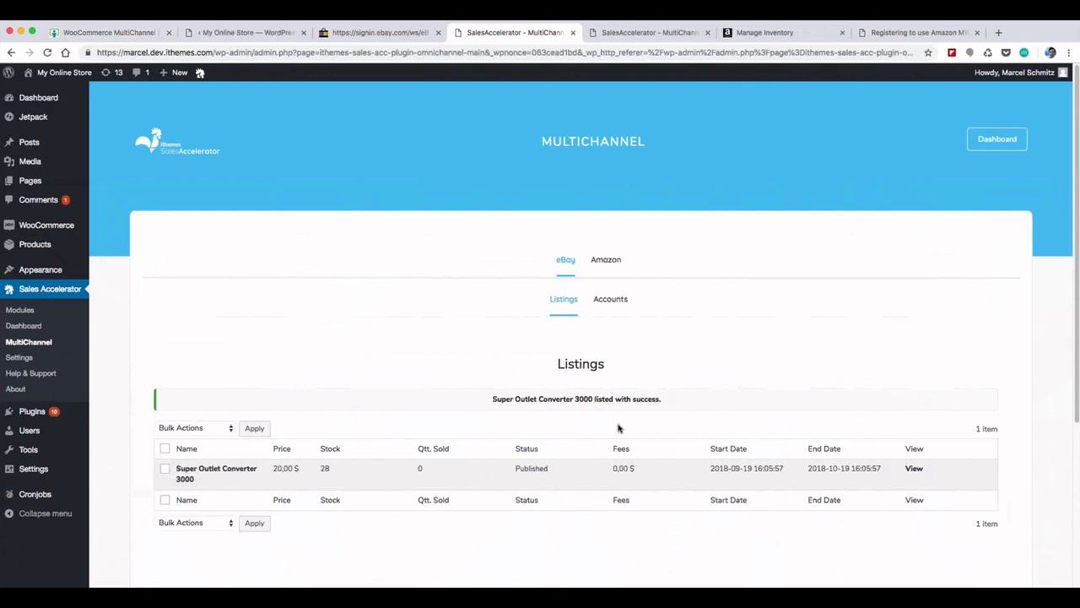
Step: View the published Super Outlet Converter 3000 listing on the eBay sandbox site, then close that page
drag(512, 453, 548, 453)
click(603, 476)
click(916, 471)
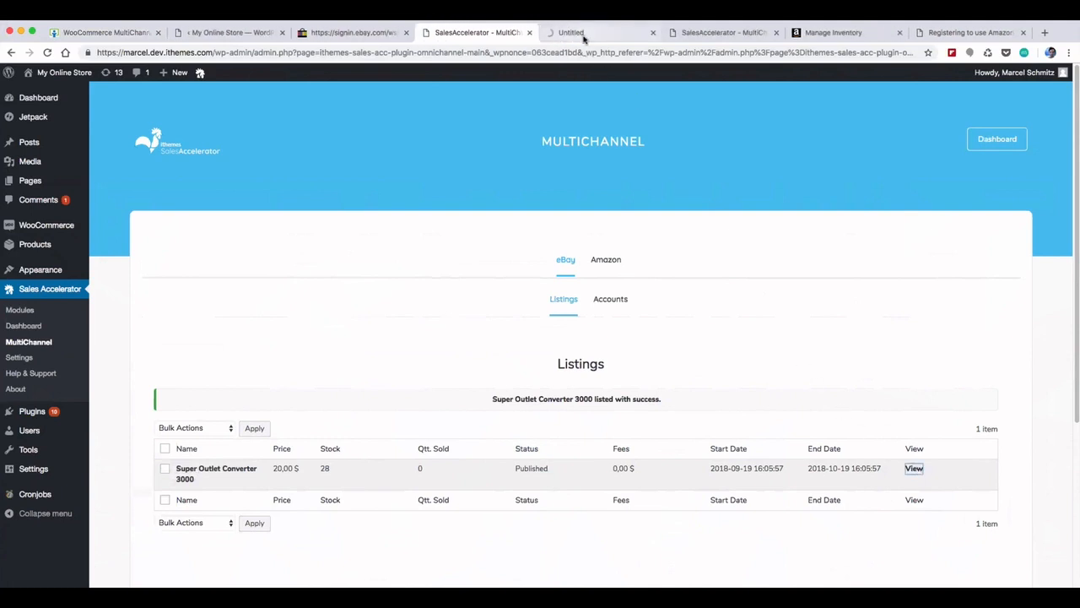
click(583, 35)
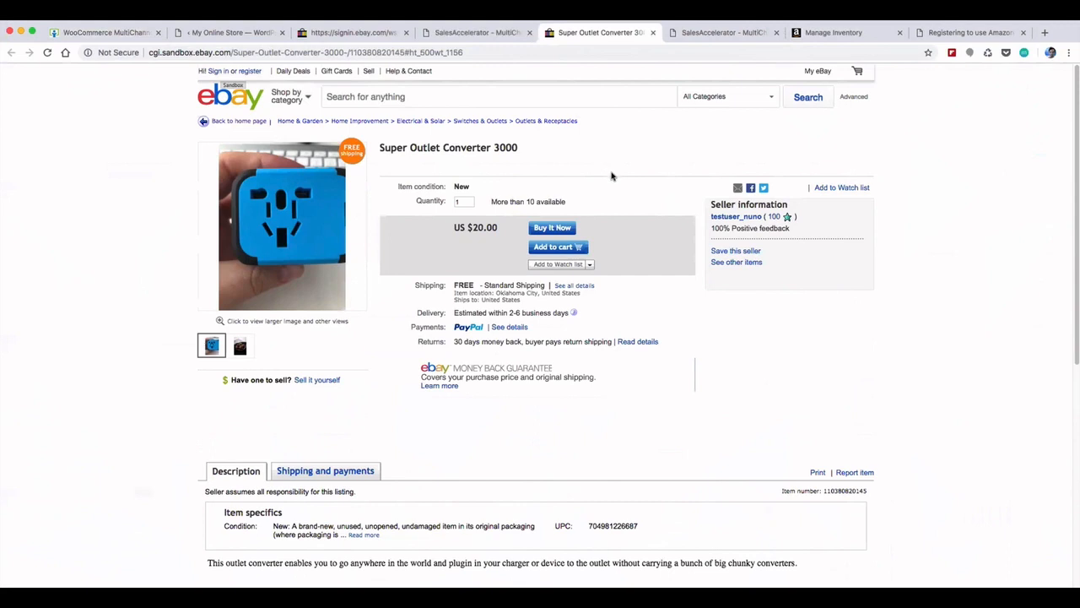
click(653, 32)
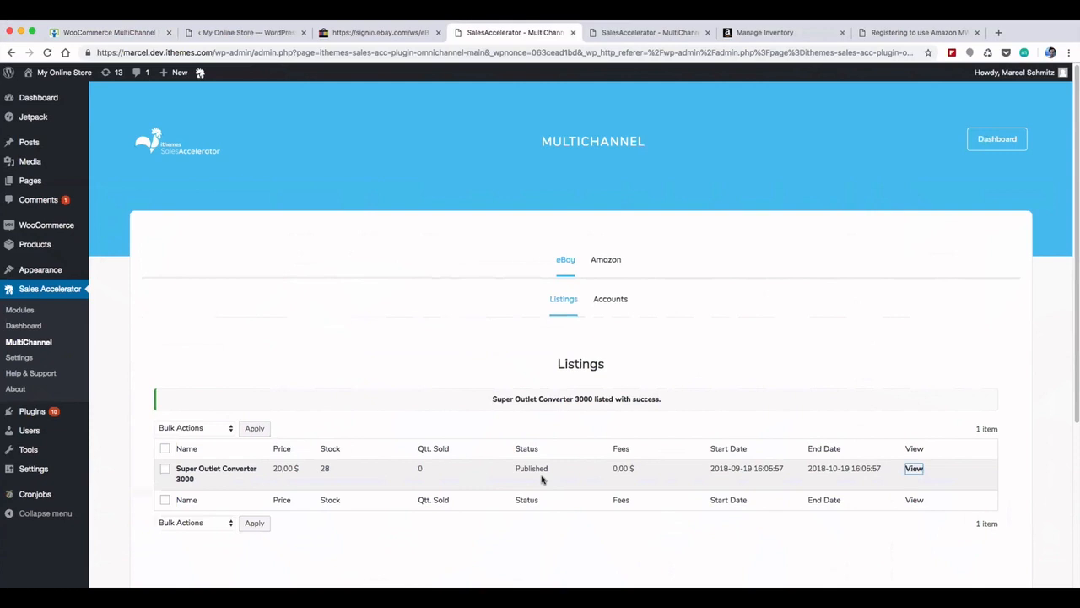
Step: Check the bulk actions available for eBay listings and switch to the Amazon listings
click(199, 431)
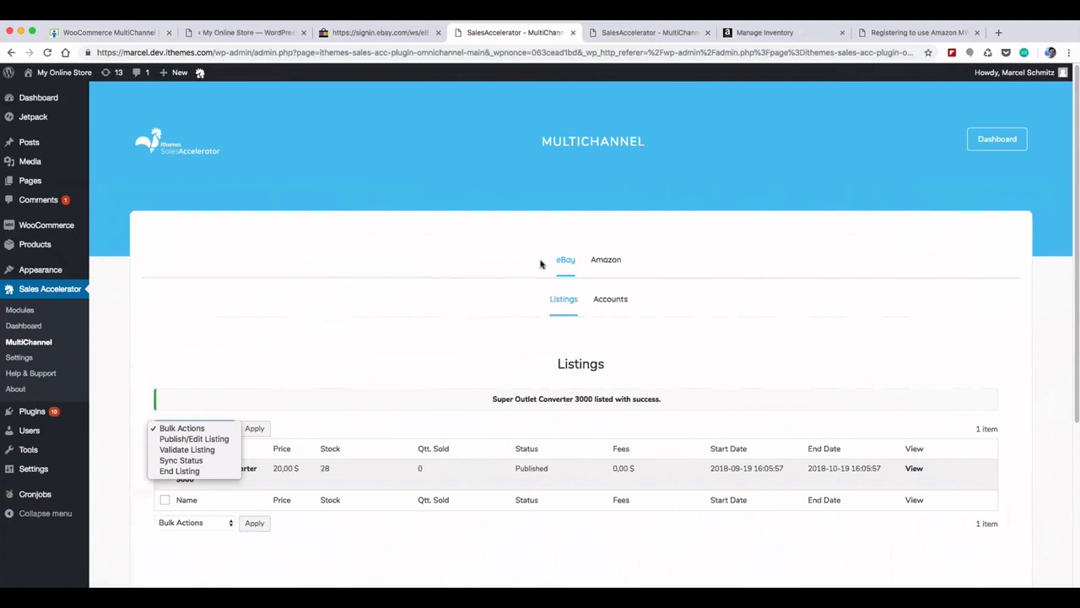
key(shift+super+2)
click(591, 259)
click(602, 260)
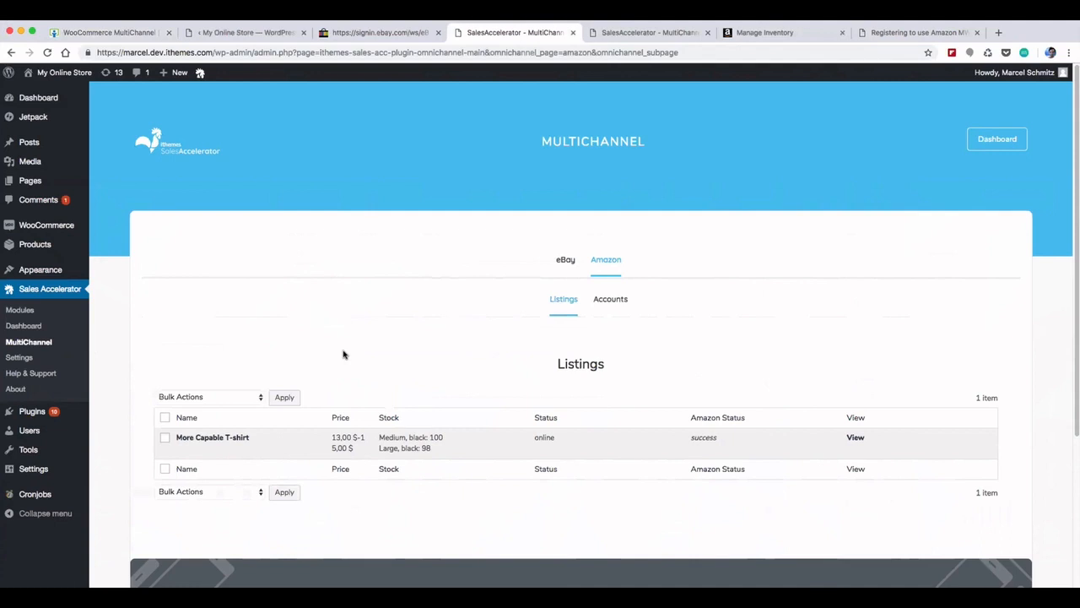
Step: Examine the variation stock, status and Amazon status of the More Capable T-shirt listing
double_click(381, 439)
click(384, 450)
drag(535, 437, 560, 438)
drag(688, 439, 721, 441)
Step: Expand the More Capable T-shirt variations in Amazon Seller Central's inventory and compare them with the Sales Accelerator Amazon listings
click(771, 34)
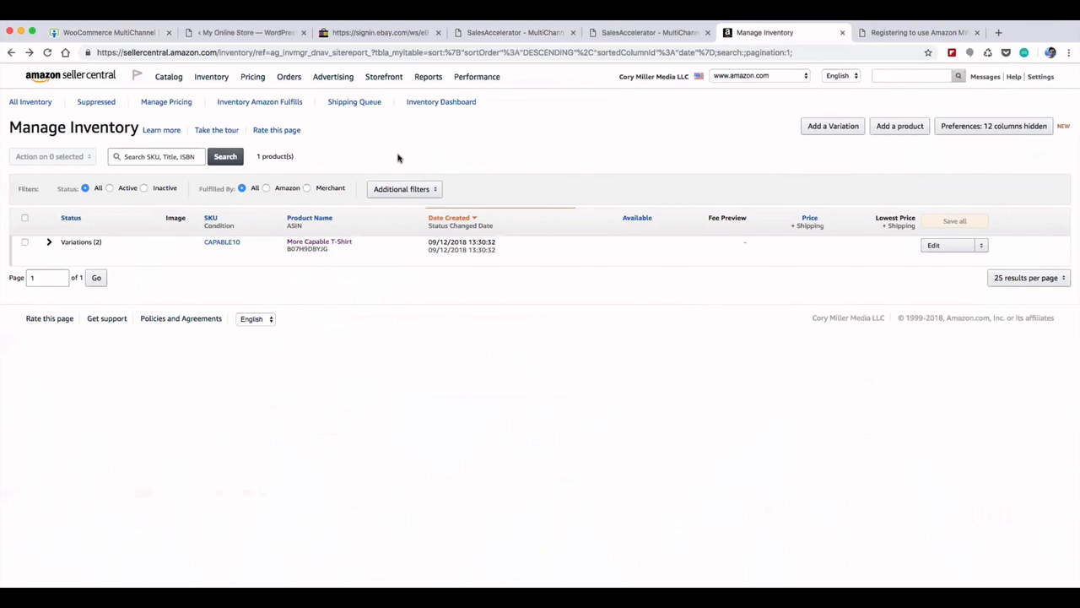
click(49, 242)
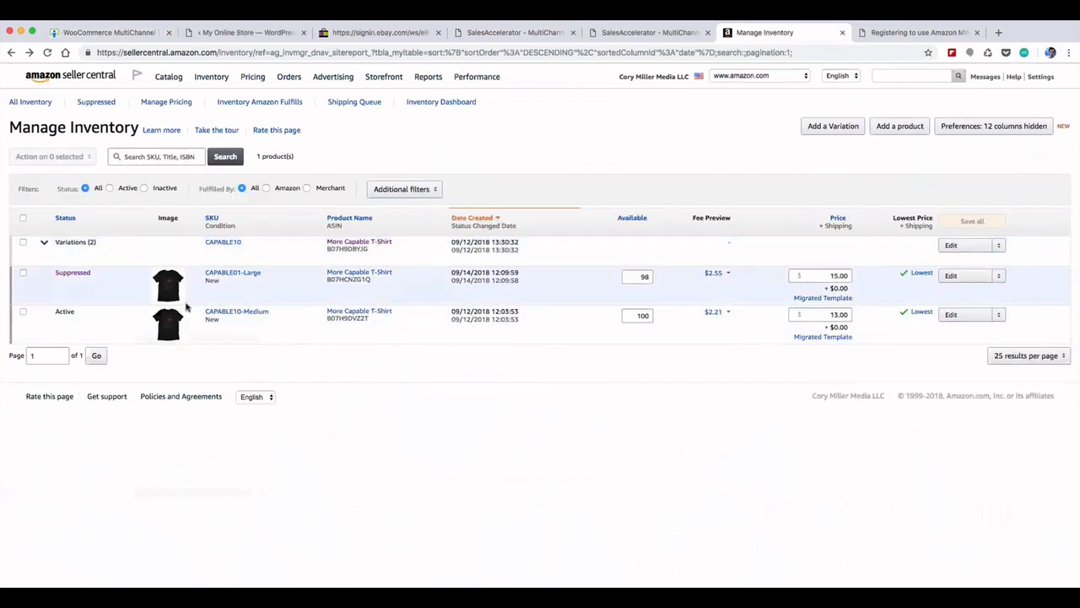
click(669, 33)
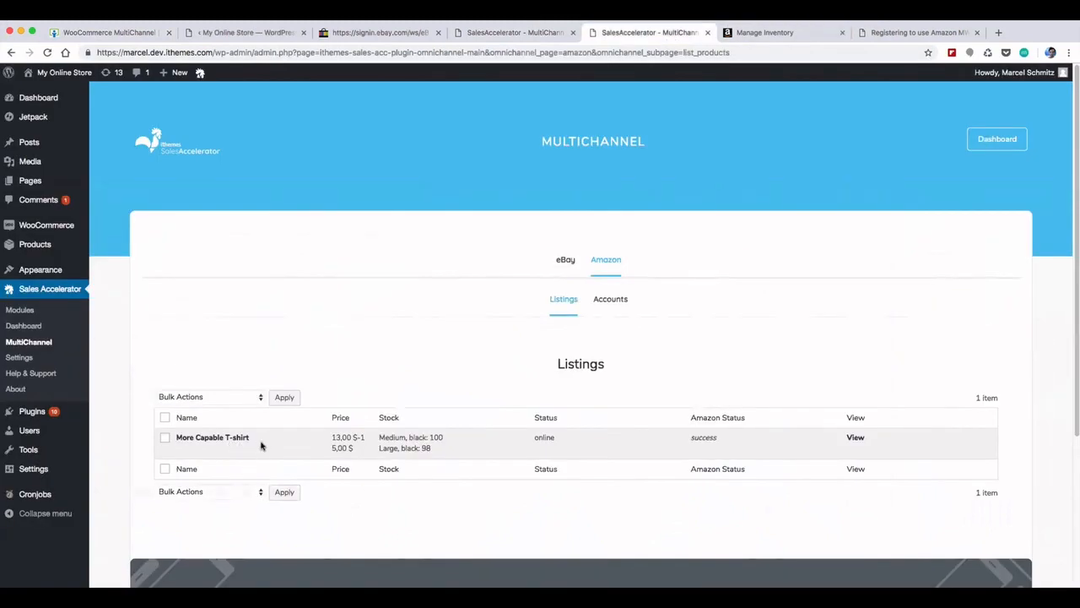
click(760, 33)
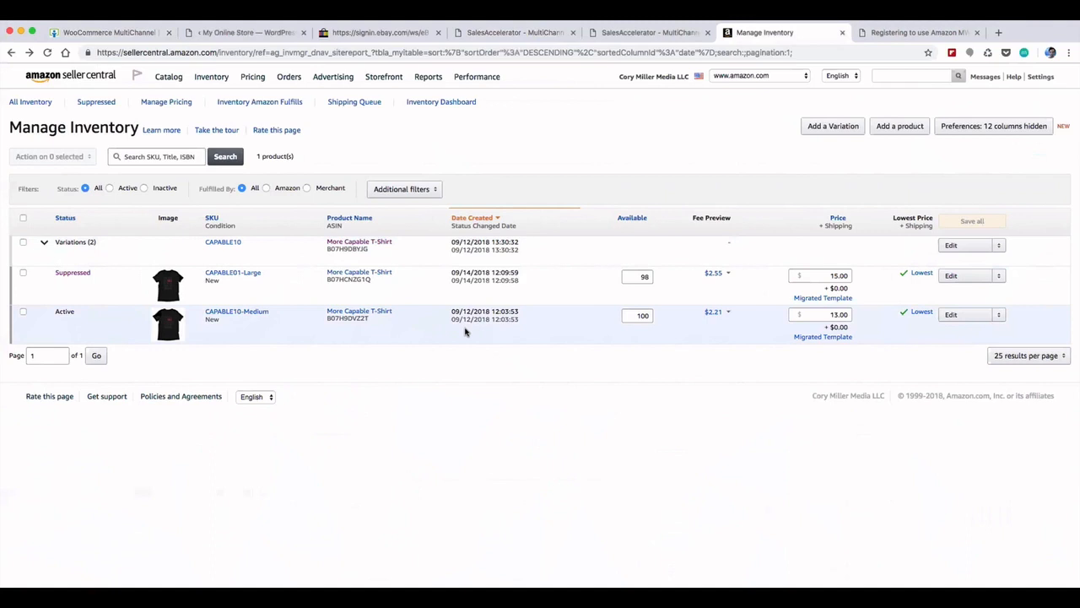
click(625, 32)
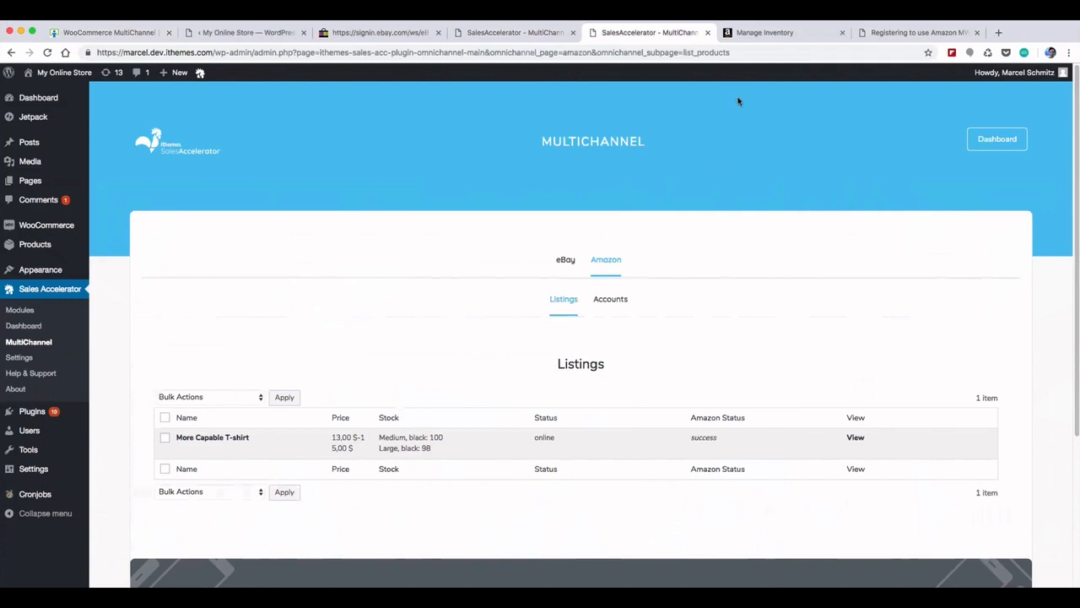
click(743, 36)
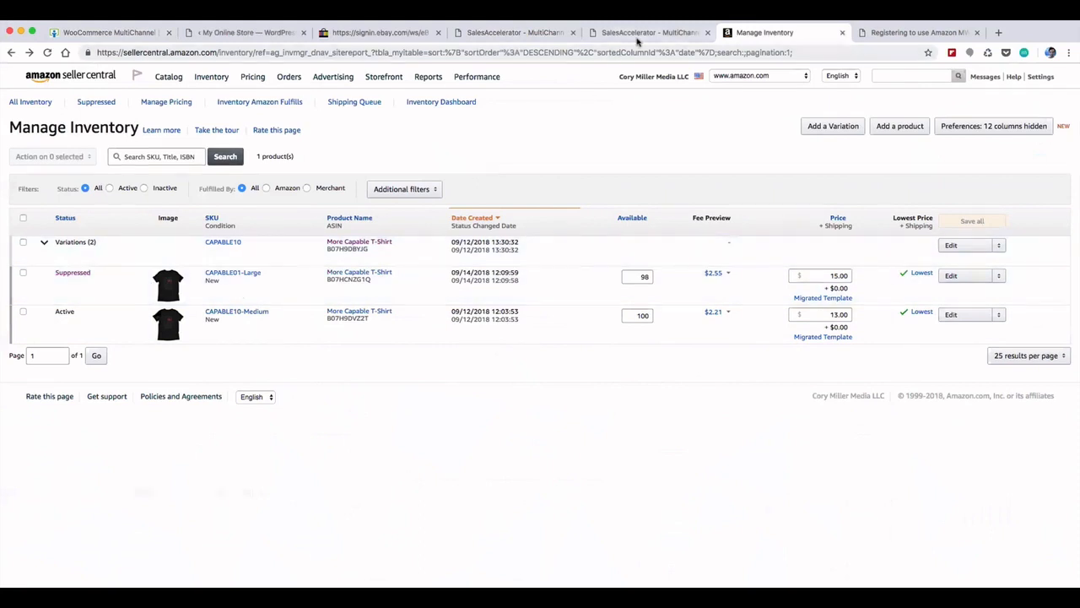
Step: Open the Super Outlet Converter 3000 from the store's product list and enable List on Amazon in its Amazon product data
click(642, 33)
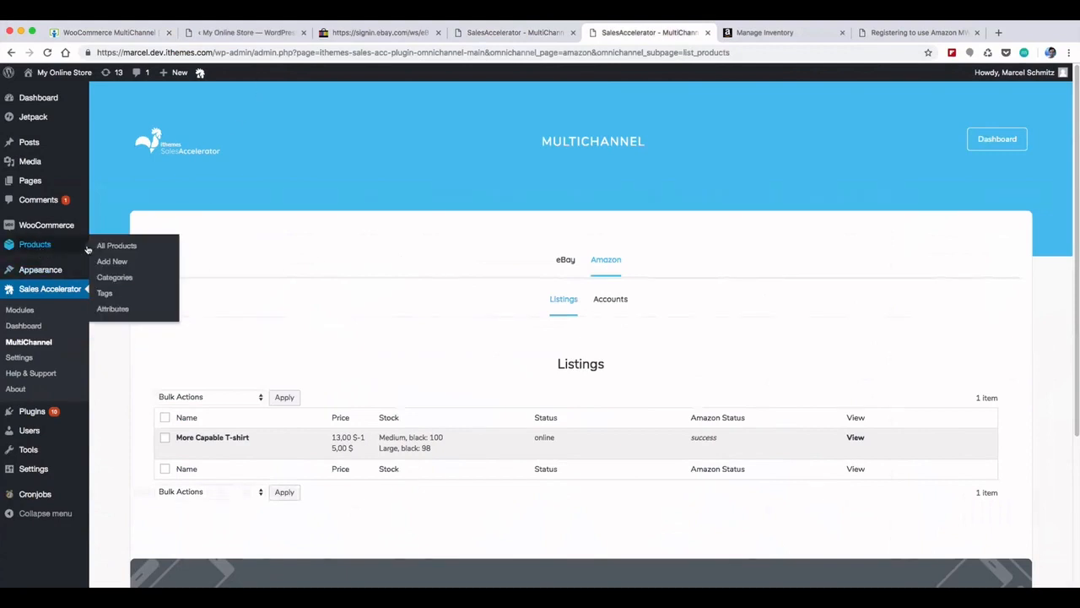
click(112, 246)
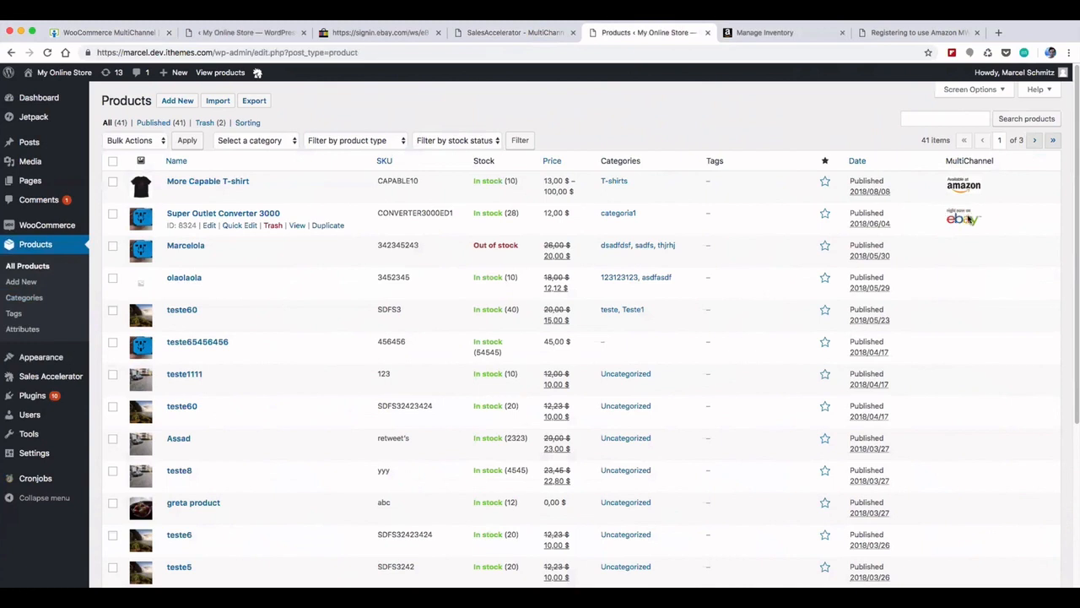
click(200, 216)
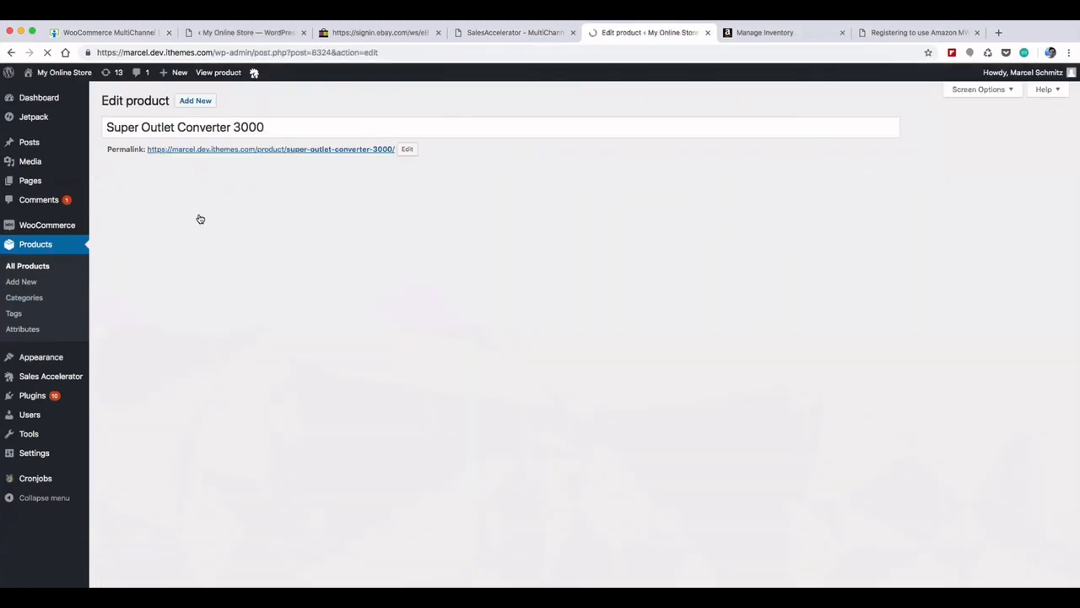
scroll(221, 393, down, 2)
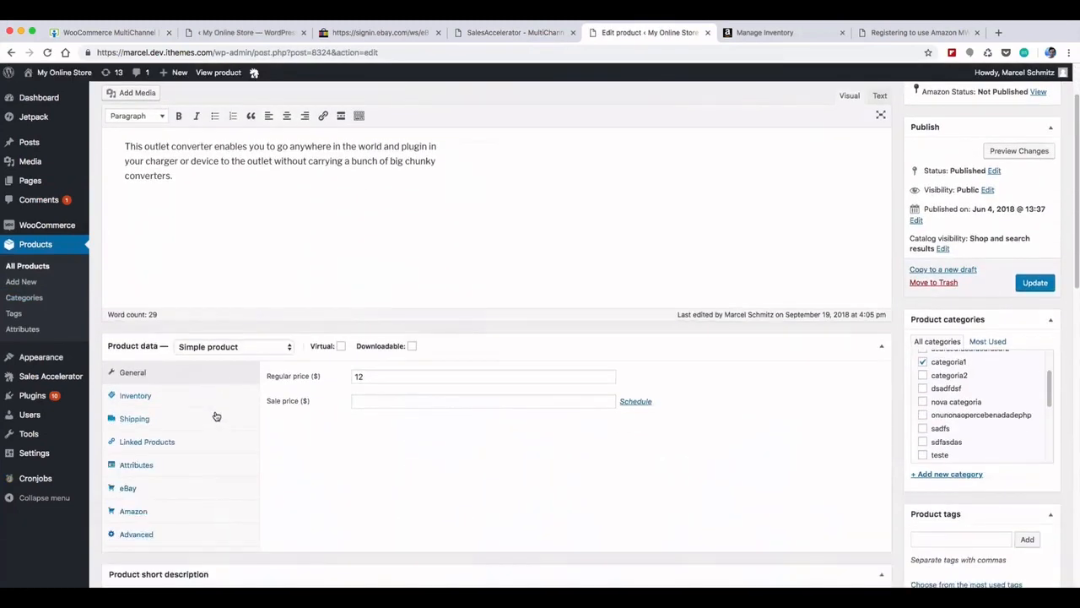
click(135, 511)
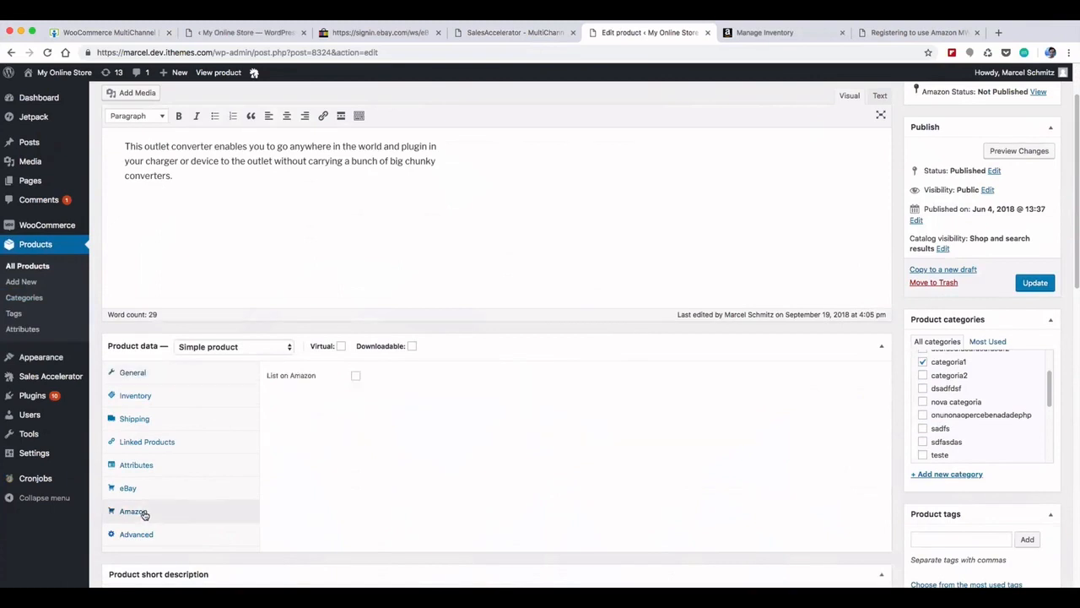
click(355, 375)
Step: Review the product's Amazon listing fields, including product ID, ID type, listing title, price, bullet points and keywords
scroll(325, 394, down, 1)
scroll(325, 394, down, 3)
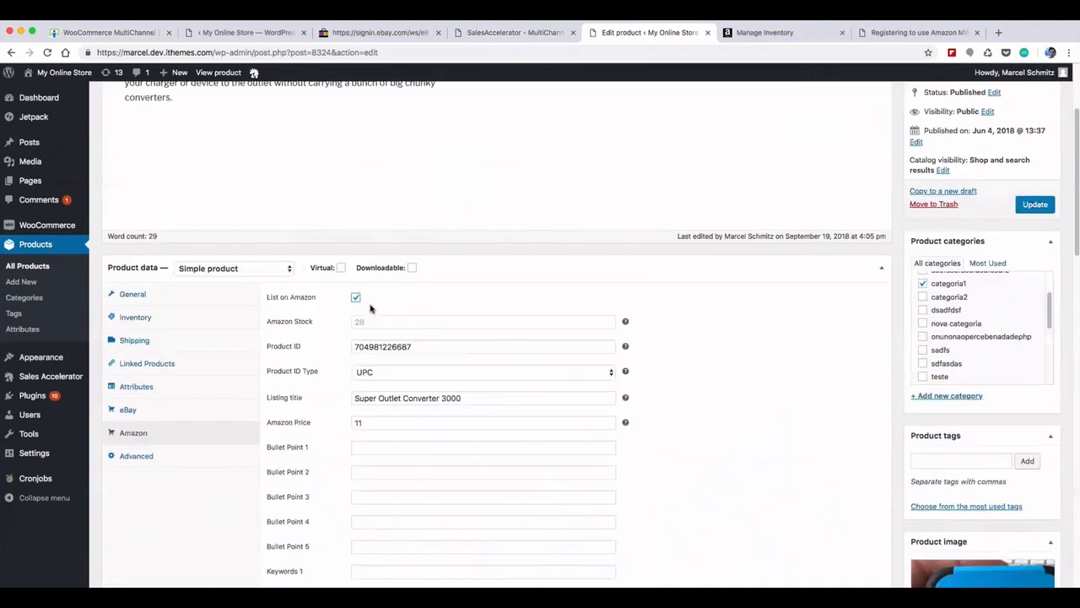
scroll(321, 337, down, 1)
scroll(314, 363, down, 1)
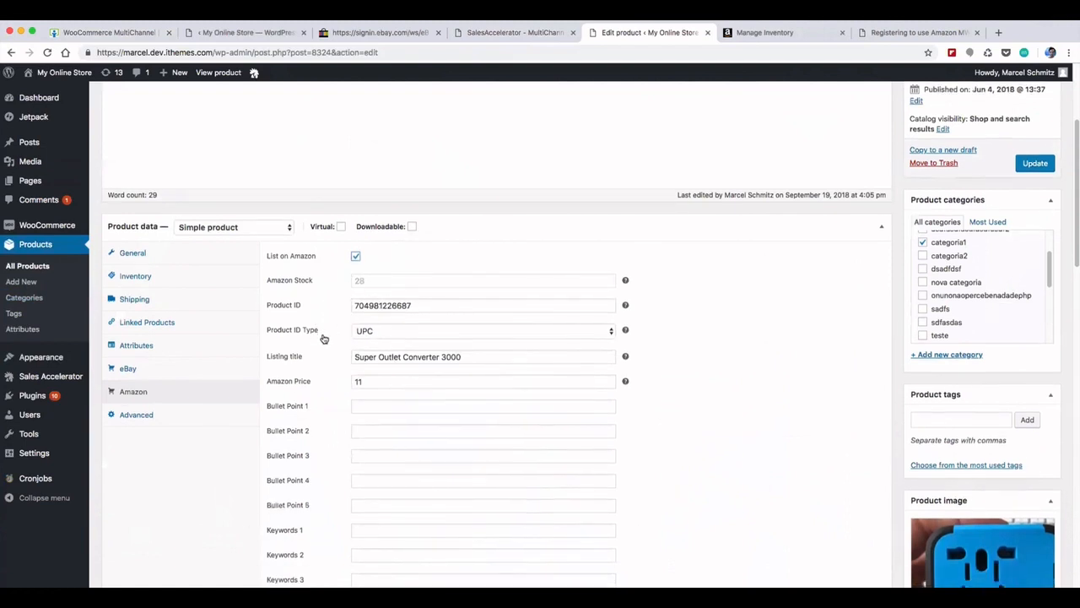
scroll(364, 304, down, 3)
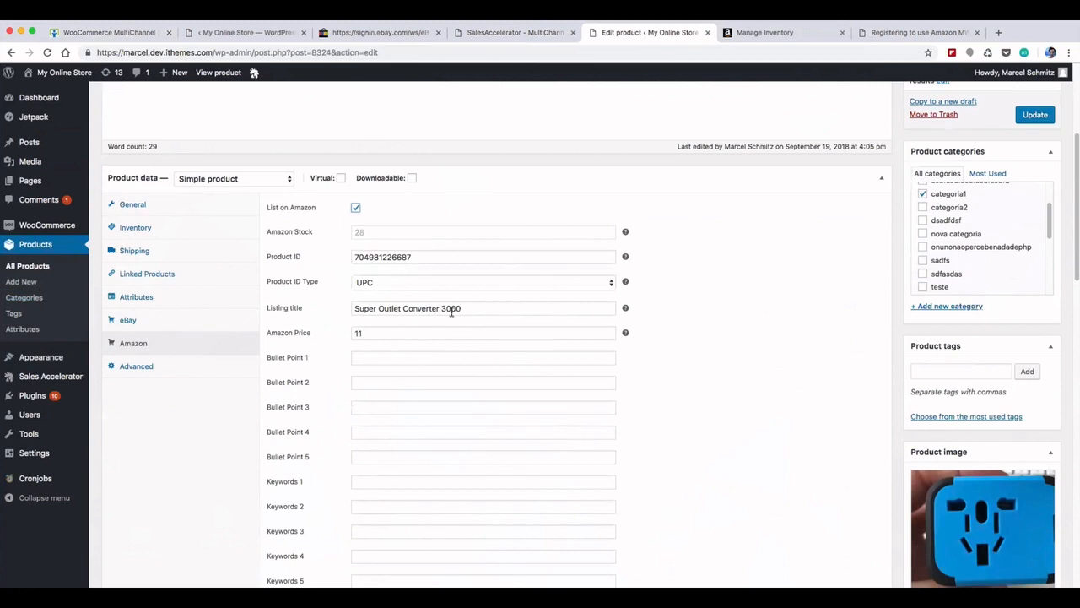
scroll(374, 343, down, 1)
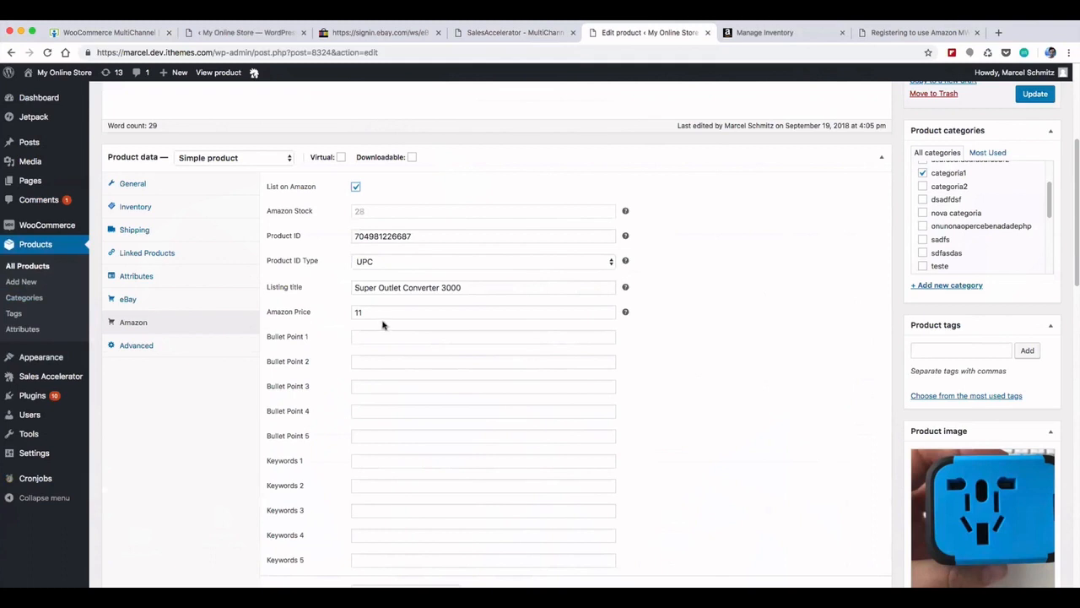
Step: Review the product's Amazon bullet points, keywords and homeimprovement (US) feed template fields, including product ID, brand name, manufacturer and item type keyword
scroll(415, 350, down, 5)
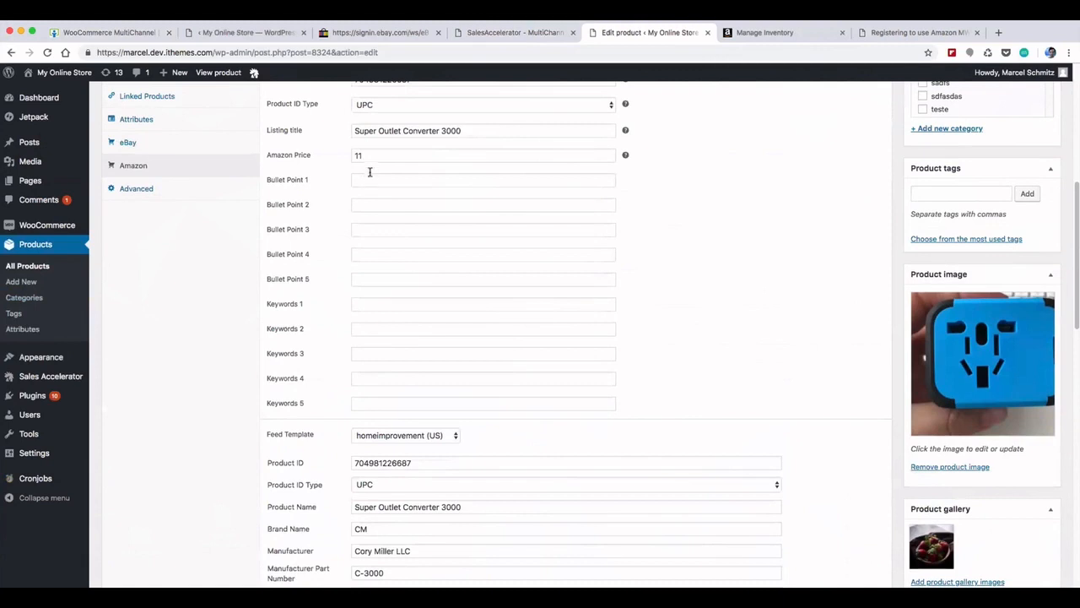
click(368, 180)
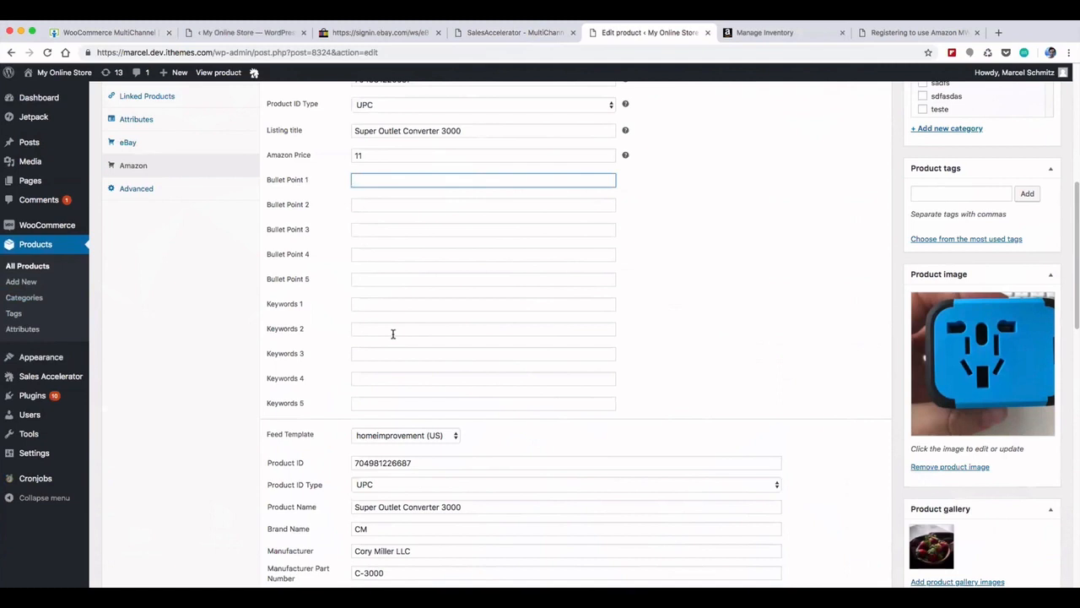
scroll(390, 338, down, 3)
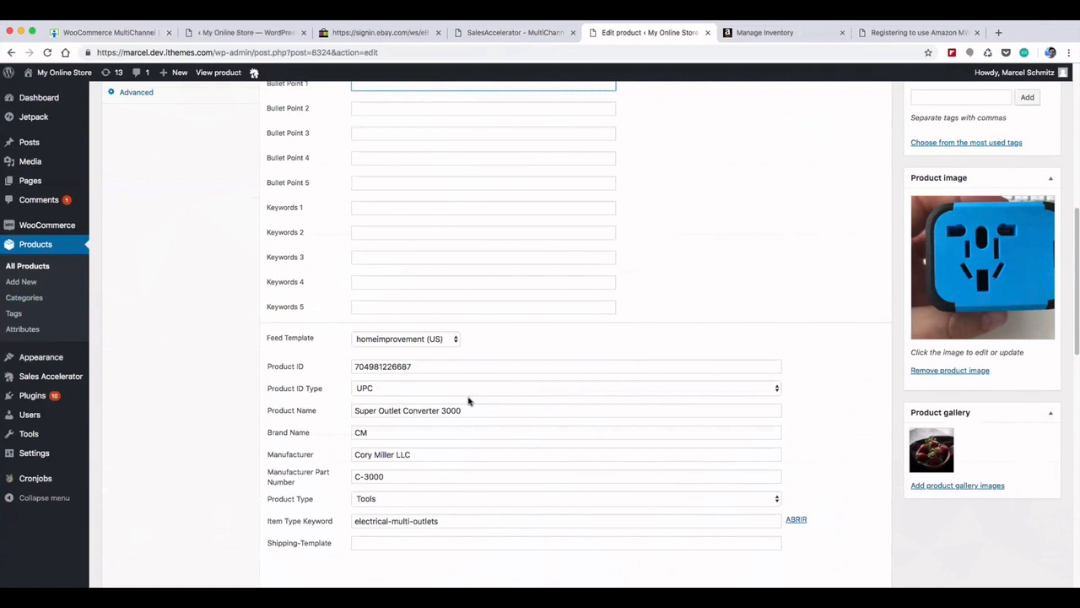
click(393, 366)
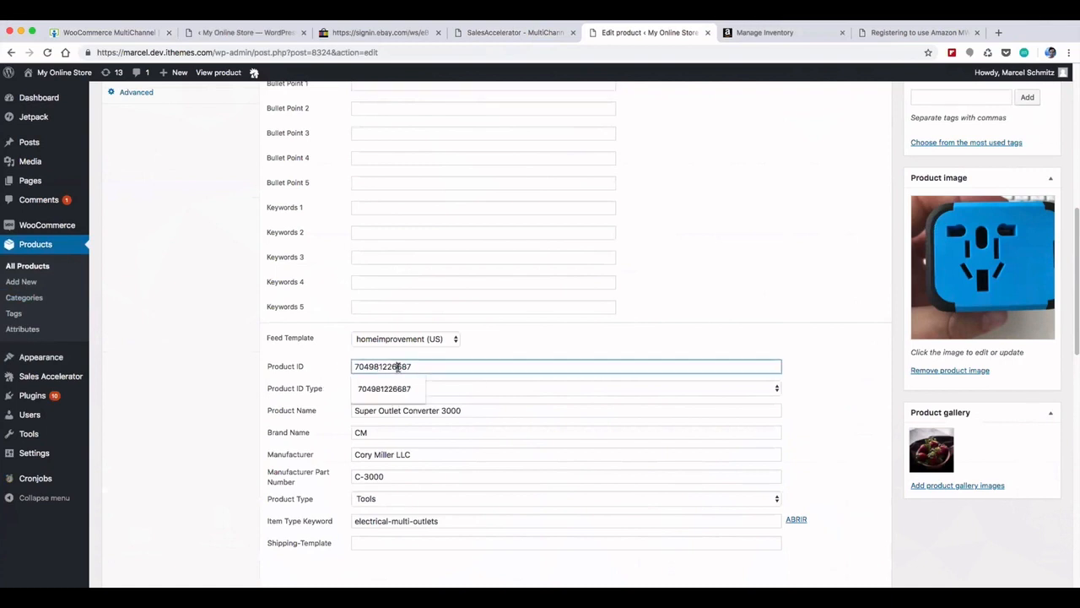
click(334, 366)
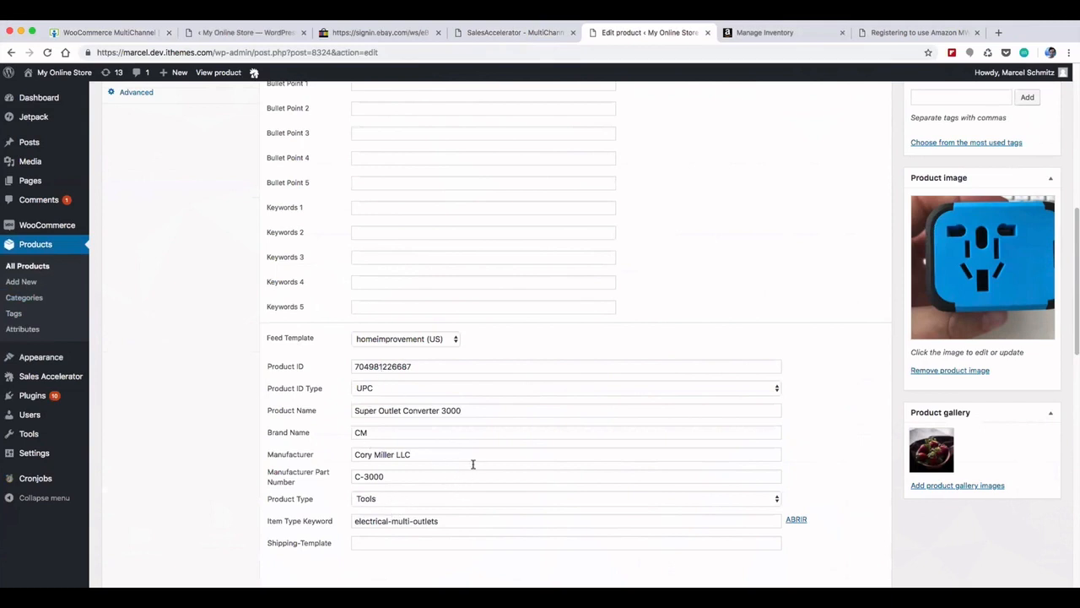
scroll(464, 491, up, 4)
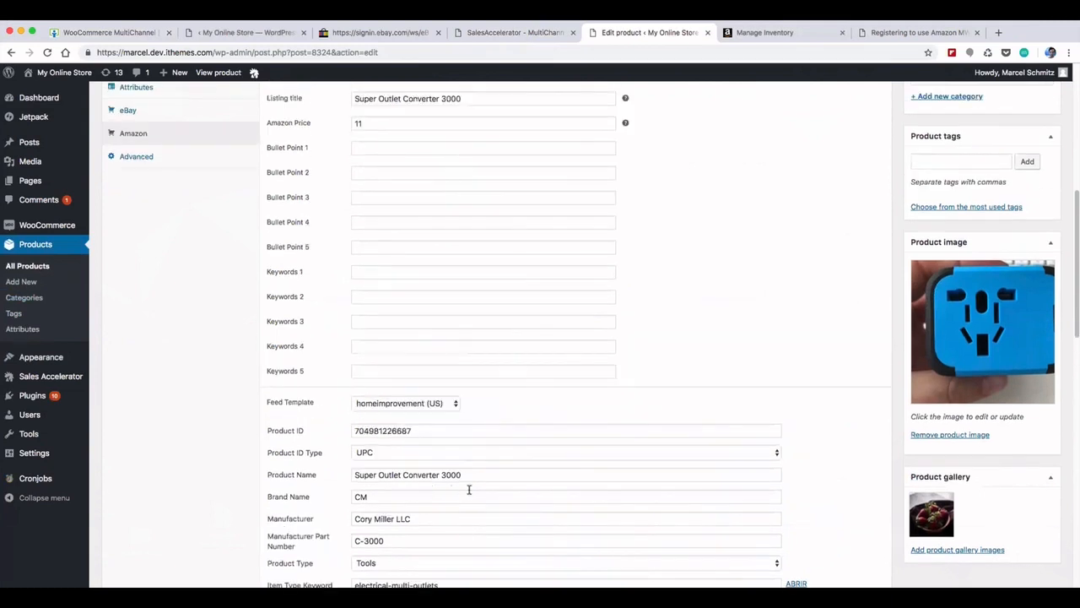
scroll(534, 506, down, 5)
scroll(500, 446, up, 1)
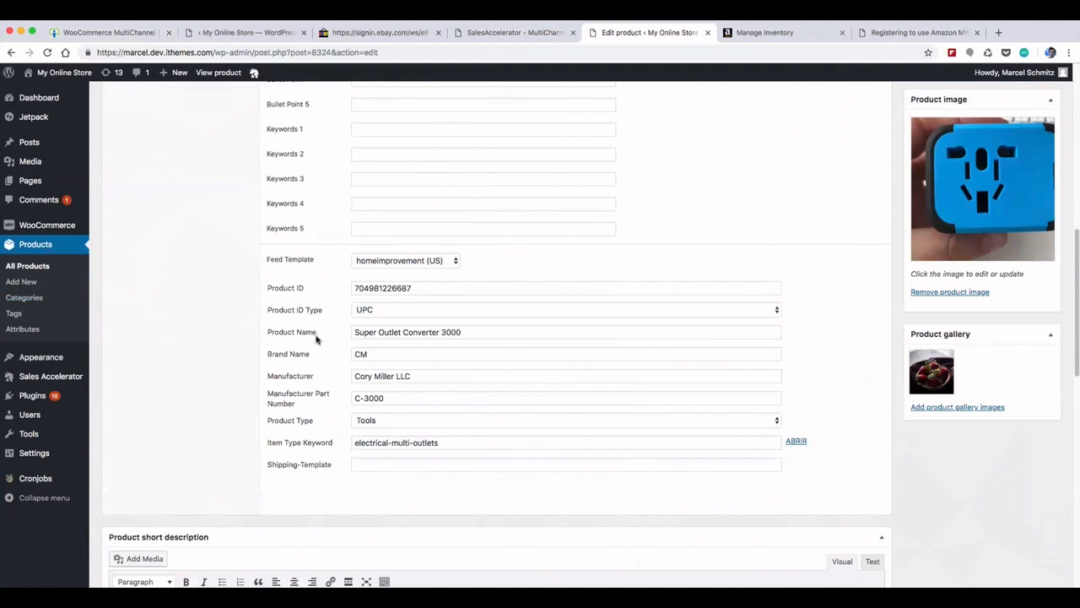
click(368, 354)
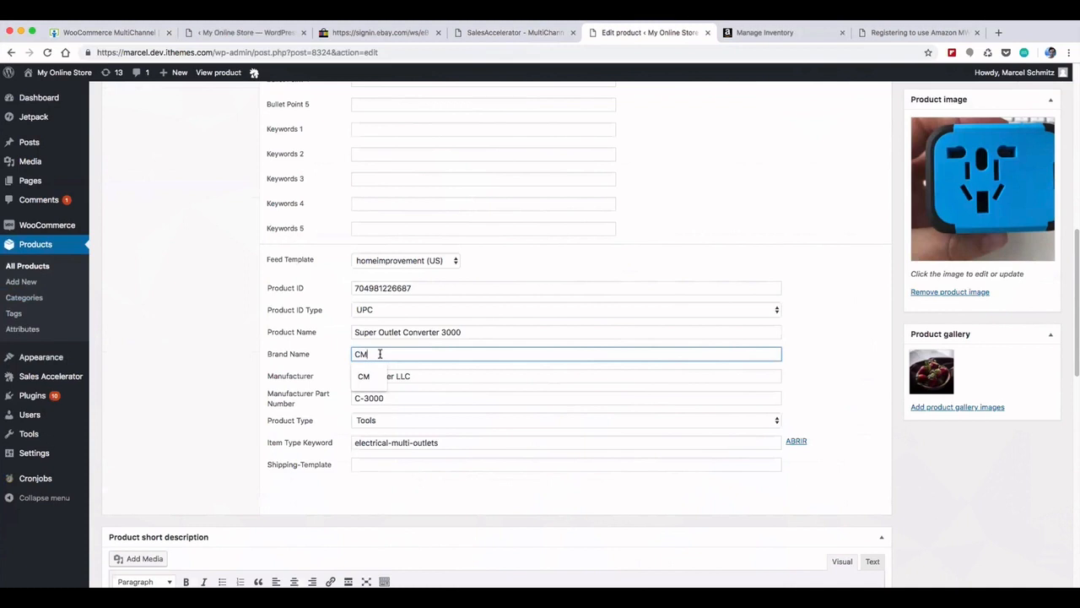
Step: Update the Super Outlet Converter 3000 product and check its eBay and Amazon statuses in the MultiChannel box
scroll(859, 346, up, 10)
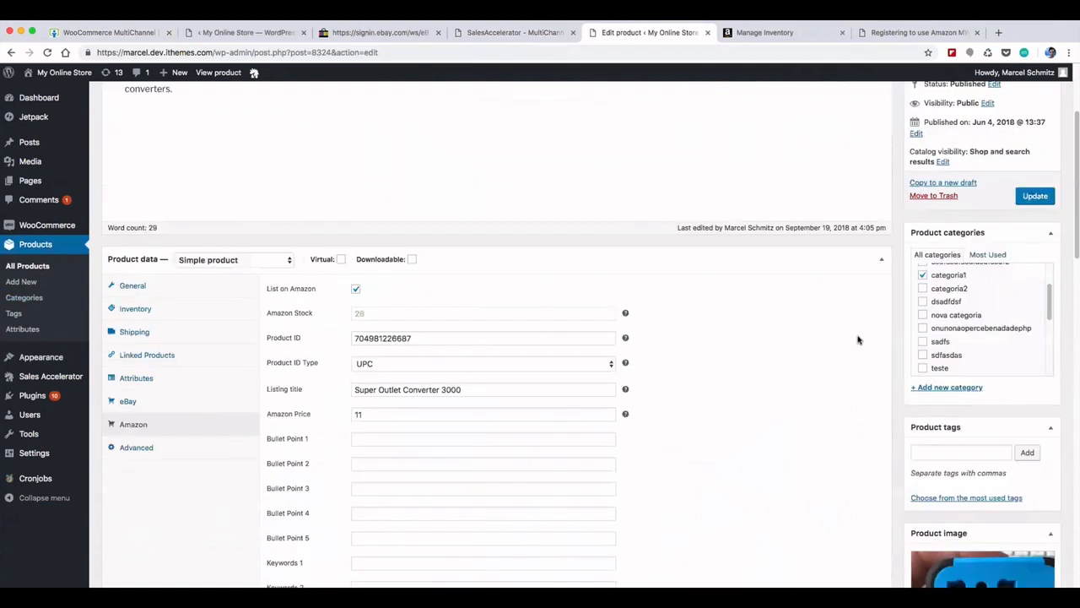
click(1035, 196)
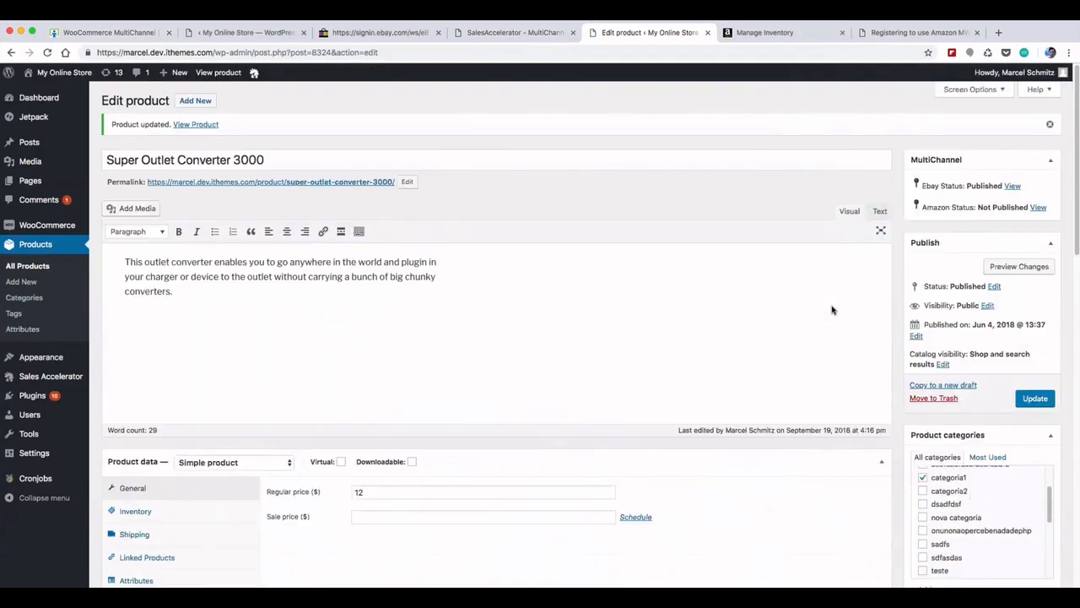
drag(922, 185, 1001, 184)
click(956, 185)
drag(925, 207, 965, 210)
click(965, 209)
Step: Mark the Super Outlet Converter 3000 to publish on Amazon from Sales Accelerator's MultiChannel Amazon listings
mouse_move(49, 379)
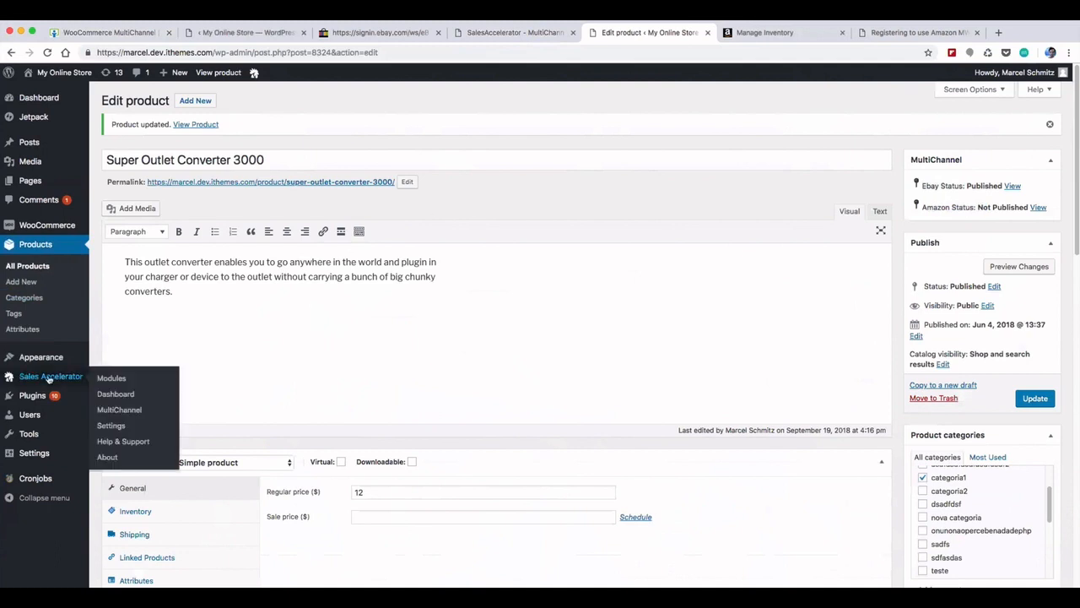
click(128, 411)
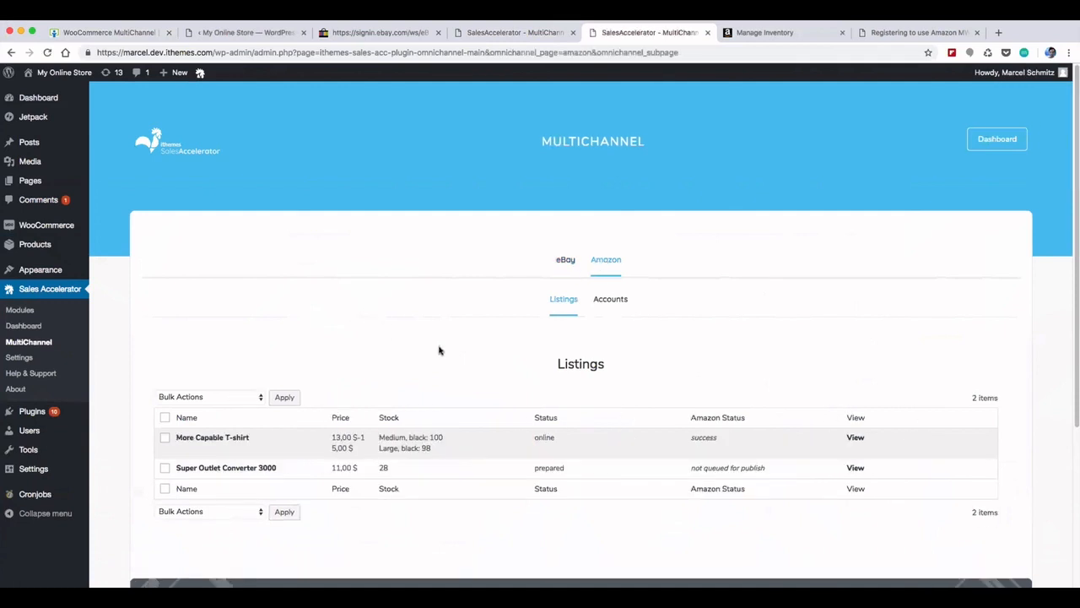
drag(531, 441, 551, 437)
double_click(546, 469)
click(165, 468)
click(216, 395)
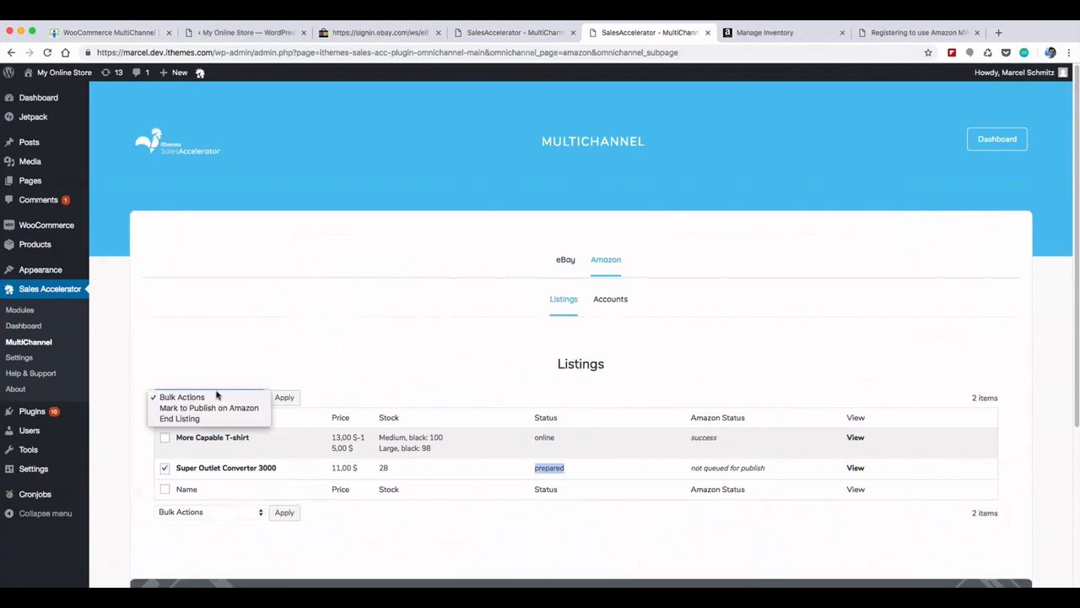
click(170, 410)
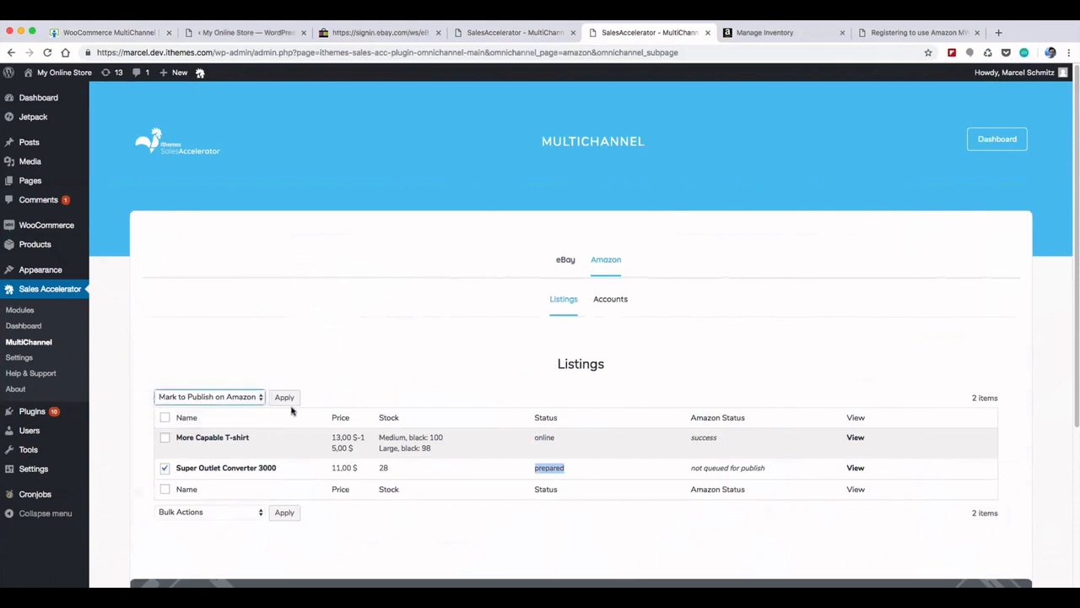
click(286, 398)
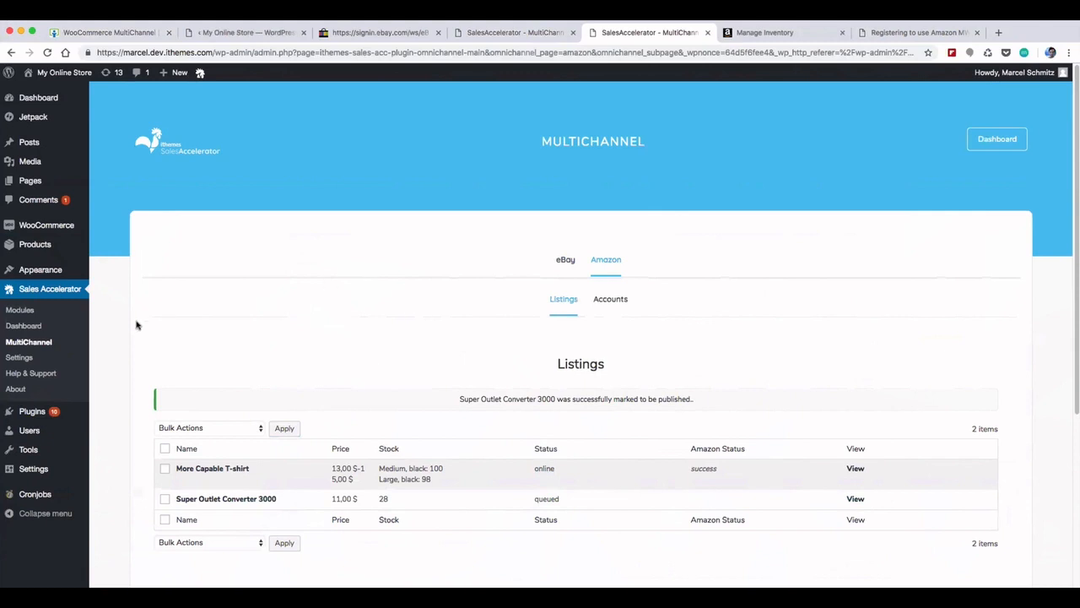
Step: Reload the MultiChannel Amazon listings and check the publishing status of the Super Outlet Converter 3000
click(38, 344)
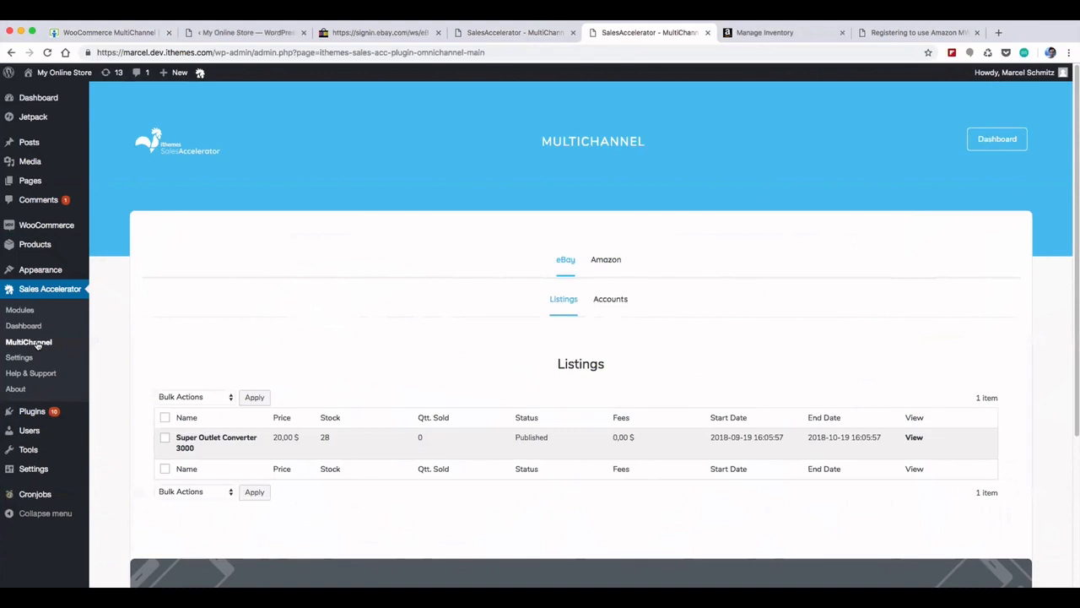
click(602, 268)
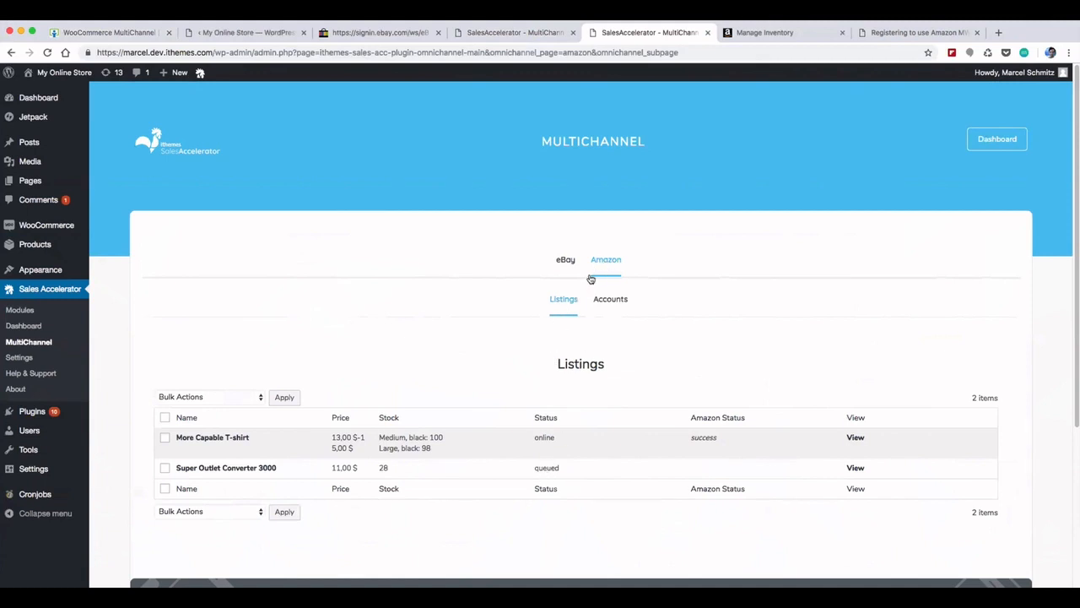
click(565, 302)
key(super+shift+2)
click(564, 306)
double_click(542, 471)
click(543, 471)
Step: Refresh the inventory in Amazon Seller Central and open the Super Outlet Converter 3000's product page on Amazon
click(764, 33)
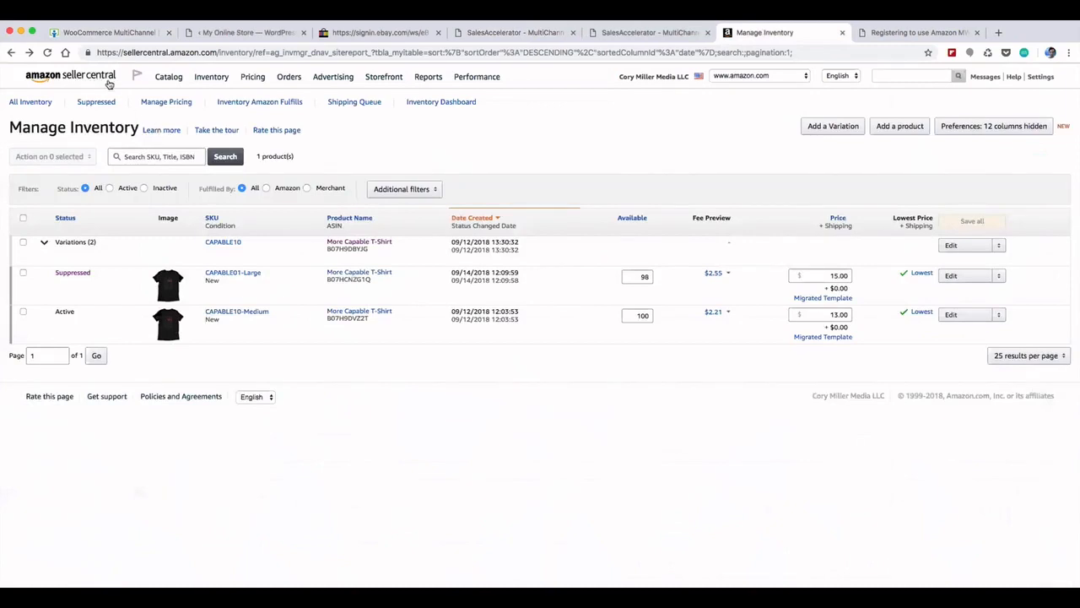
mouse_move(222, 84)
click(238, 100)
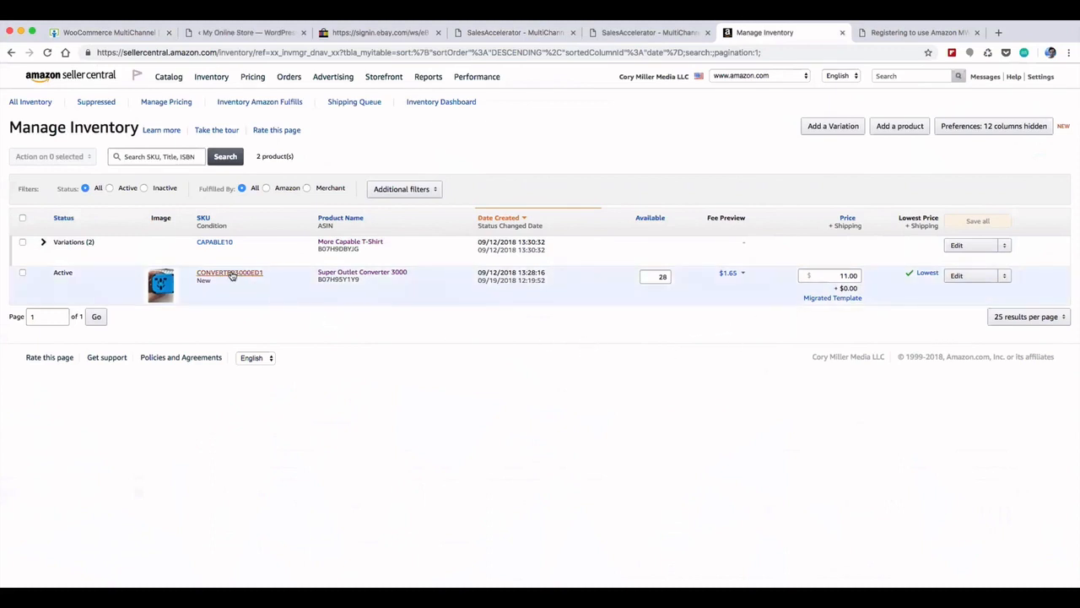
click(348, 276)
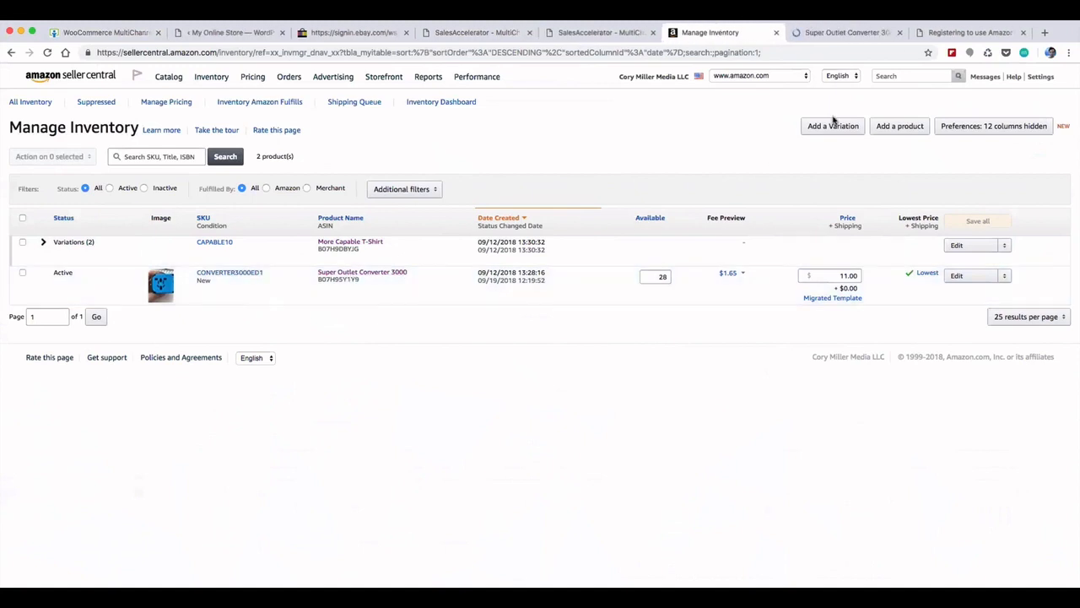
click(838, 35)
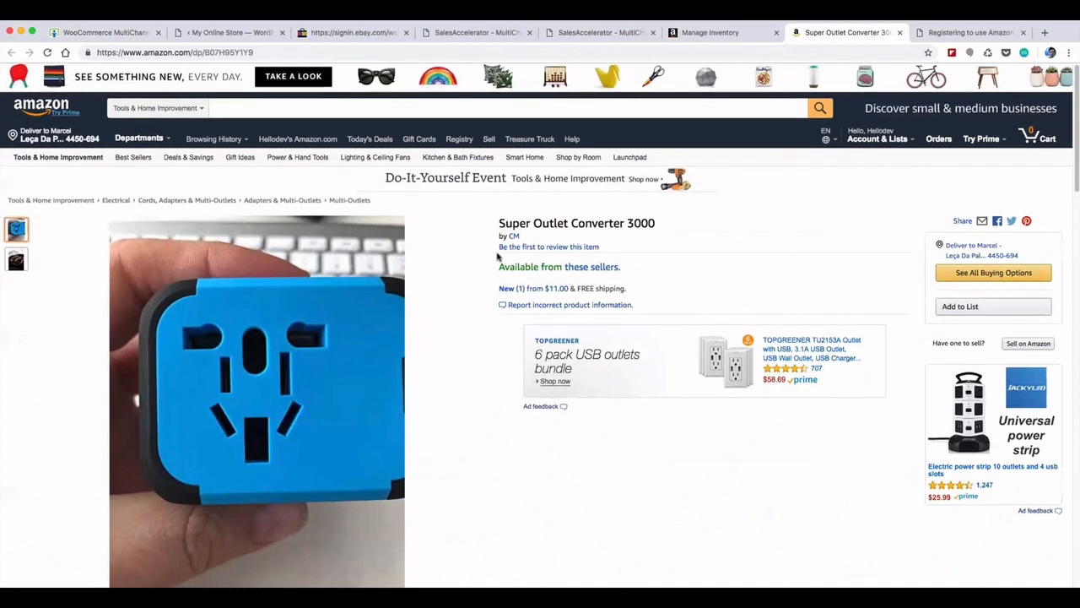
Step: Review the product's public Amazon page, including its images, description, technical details and additional information
scroll(479, 362, down, 1)
scroll(479, 362, down, 10)
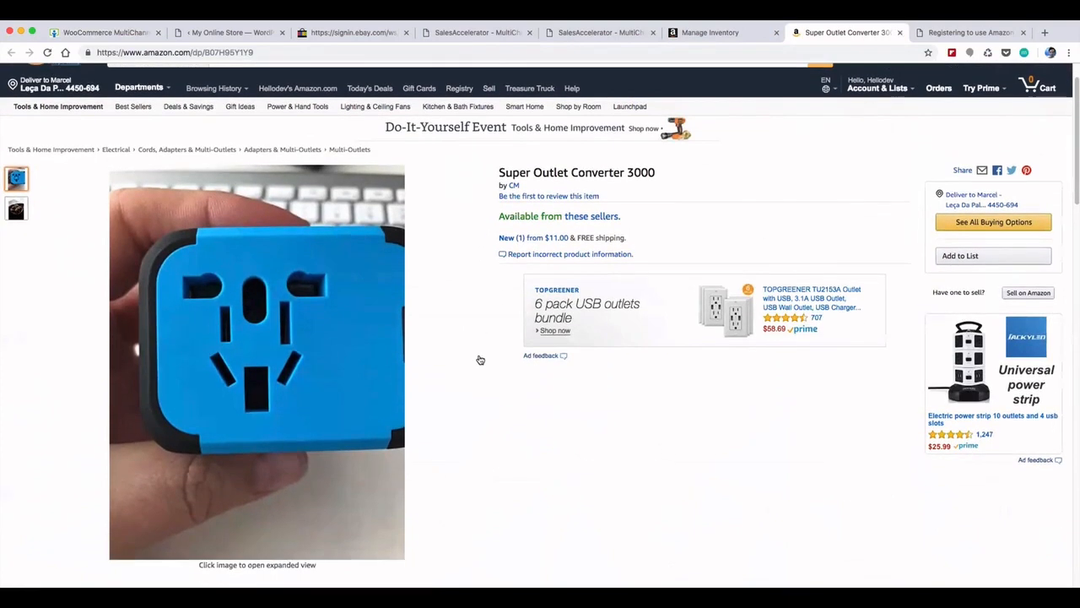
scroll(475, 371, down, 10)
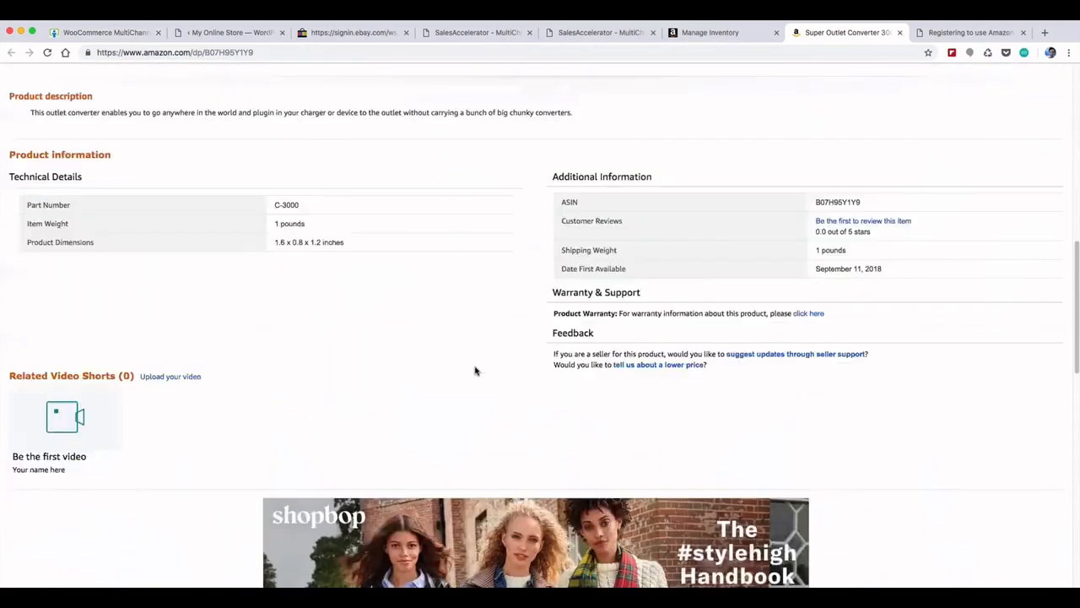
scroll(469, 376, down, 5)
scroll(468, 377, up, 20)
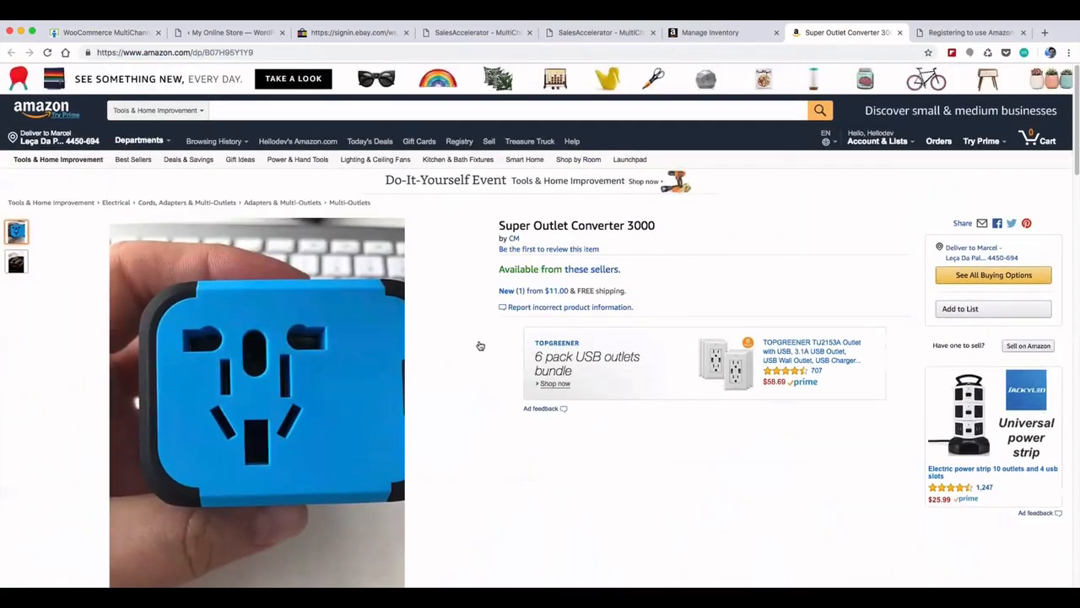
Step: Return to the Sales Accelerator Amazon listings to check the product's status, and view its channel badges in the store's product list
click(610, 33)
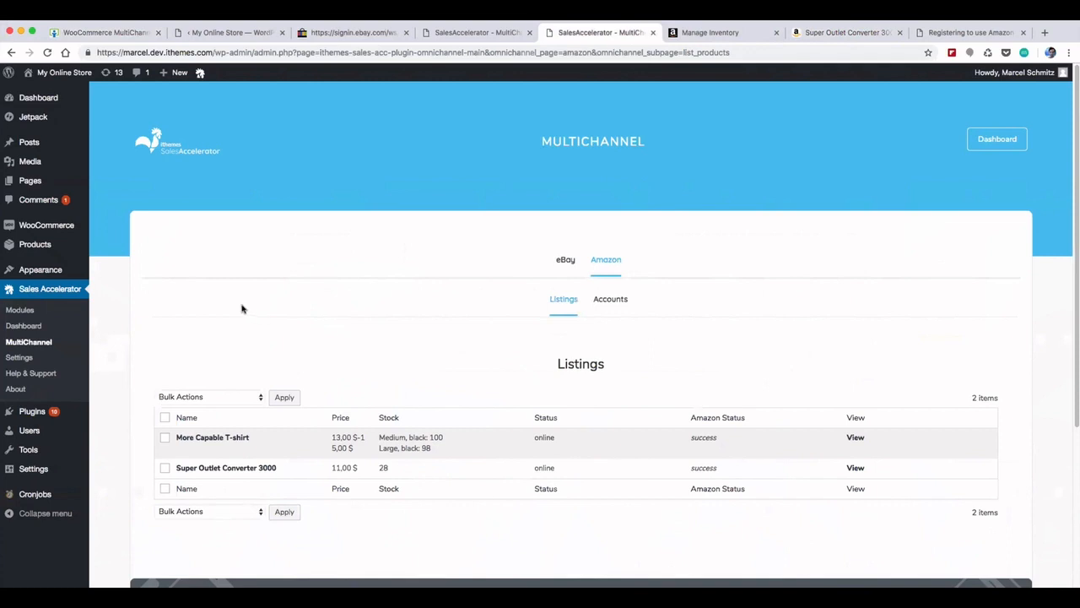
click(38, 245)
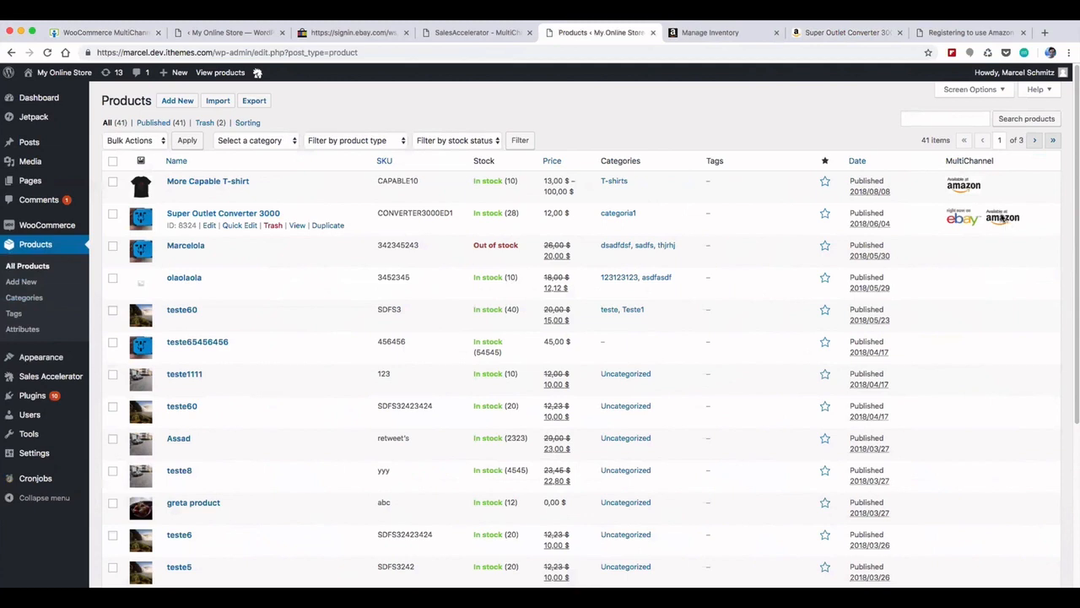
mouse_move(48, 226)
Step: Examine the bulk actions offered for the MultiChannel eBay listings and for the Amazon listings without applying any
mouse_move(76, 380)
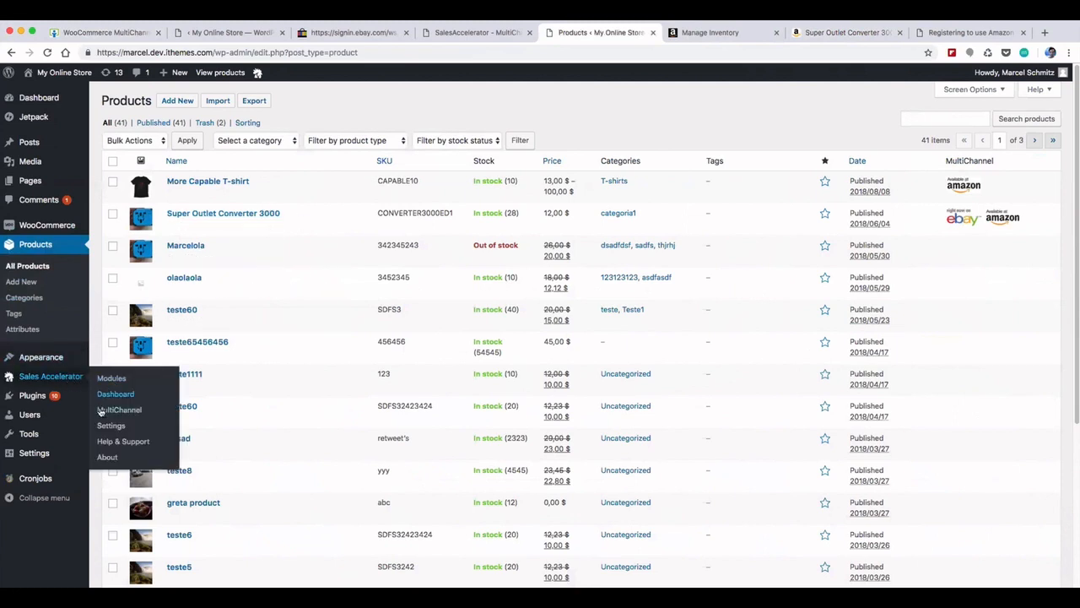
click(114, 410)
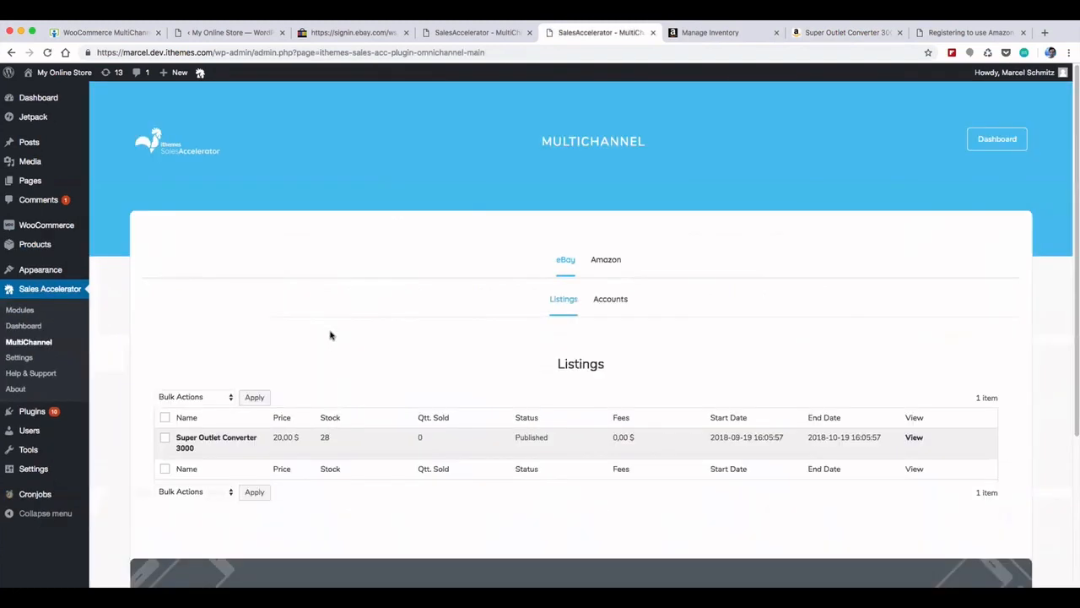
click(165, 437)
click(182, 400)
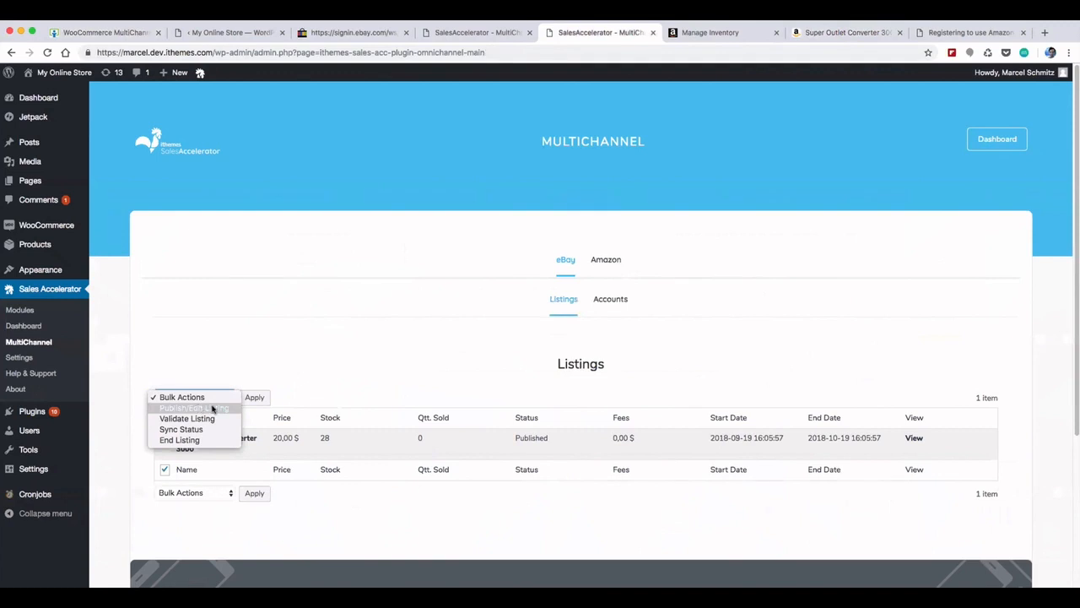
click(329, 336)
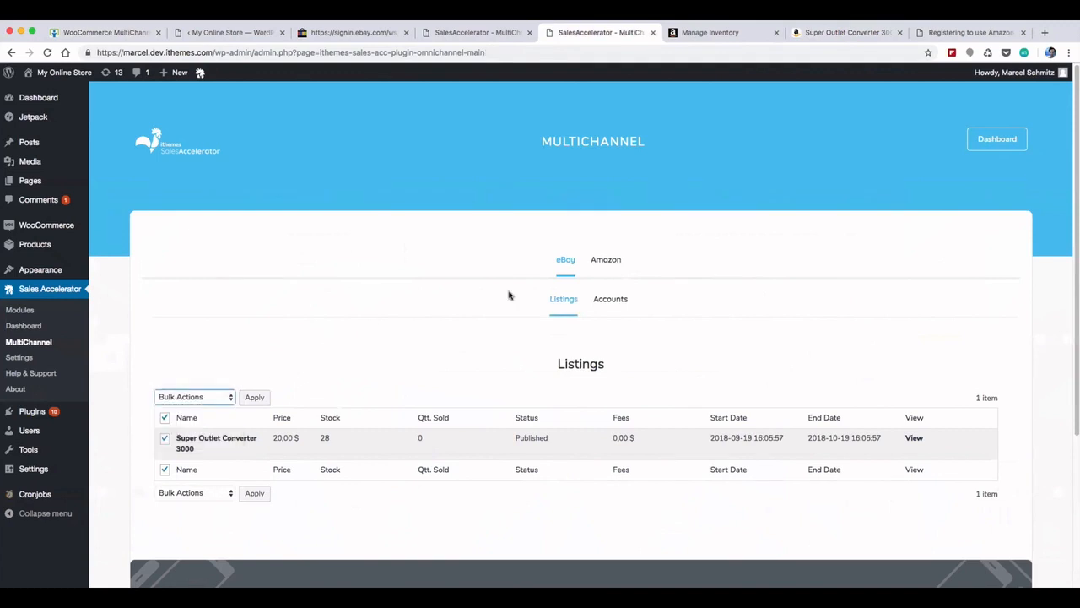
click(608, 267)
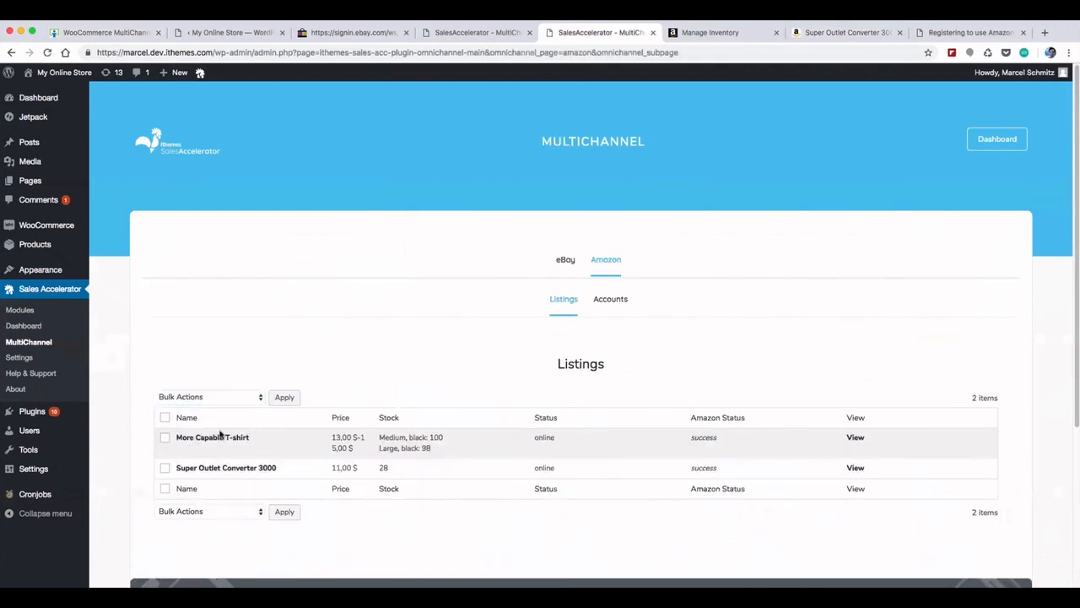
click(173, 398)
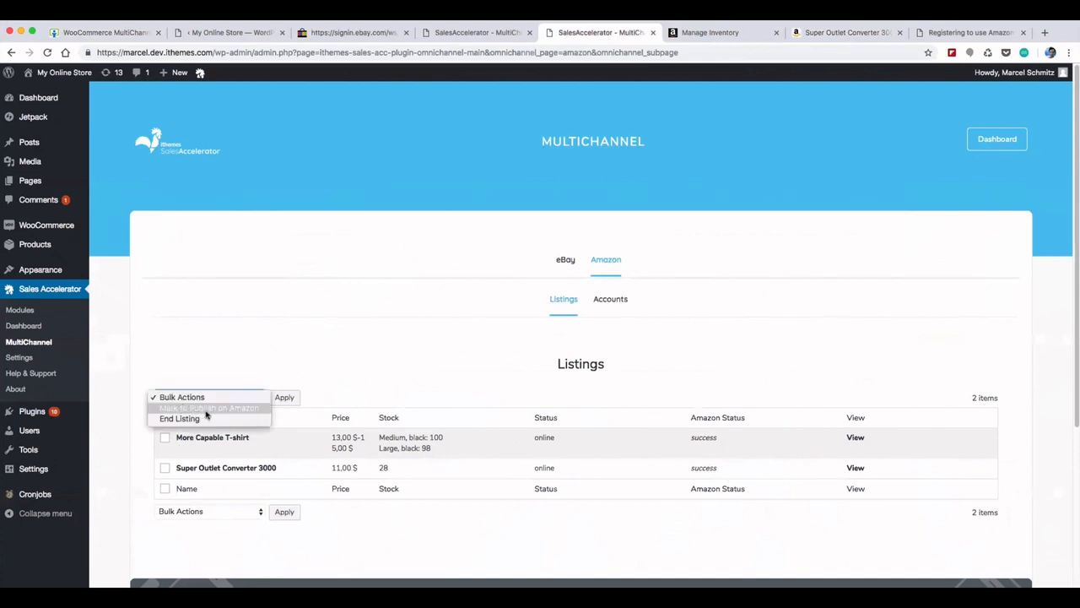
click(295, 355)
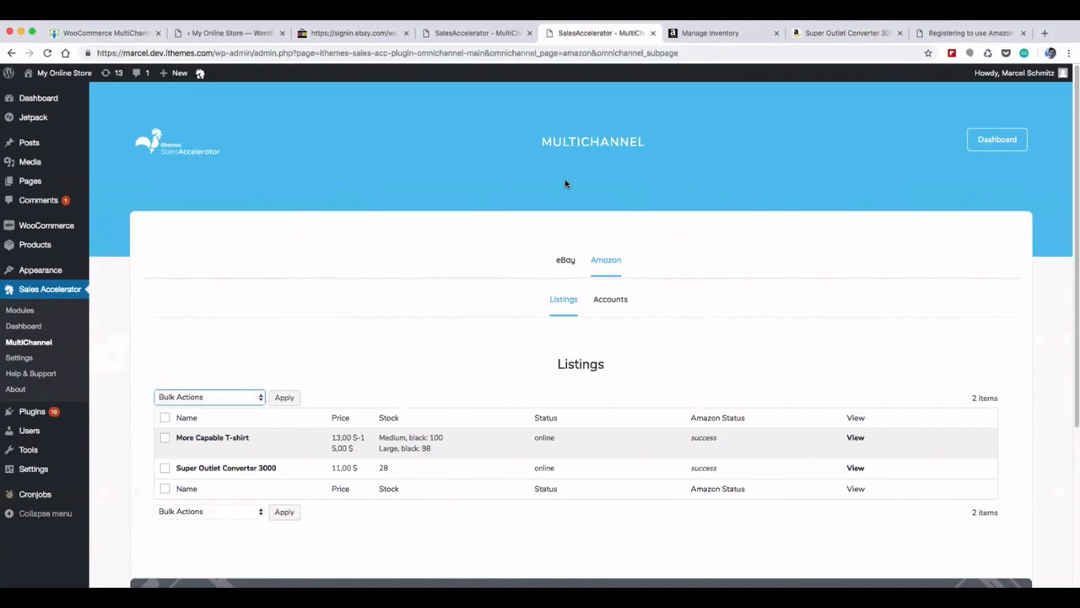
Step: Open the Sales Accelerator settings and review the eBay channel defaults, from access roles and payment to returns, shipping and dispatch time
click(20, 359)
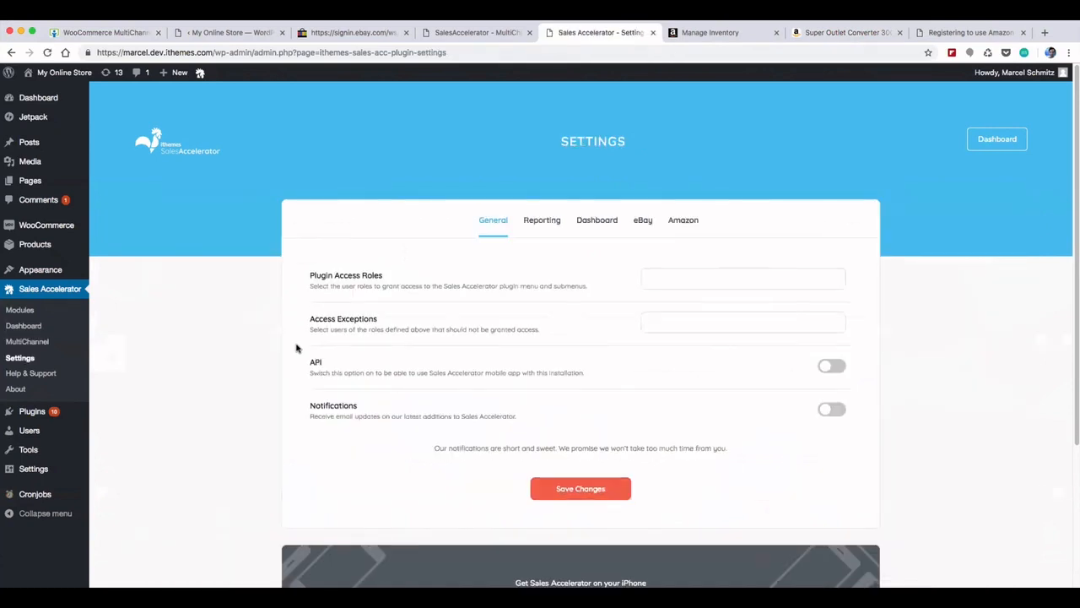
click(642, 228)
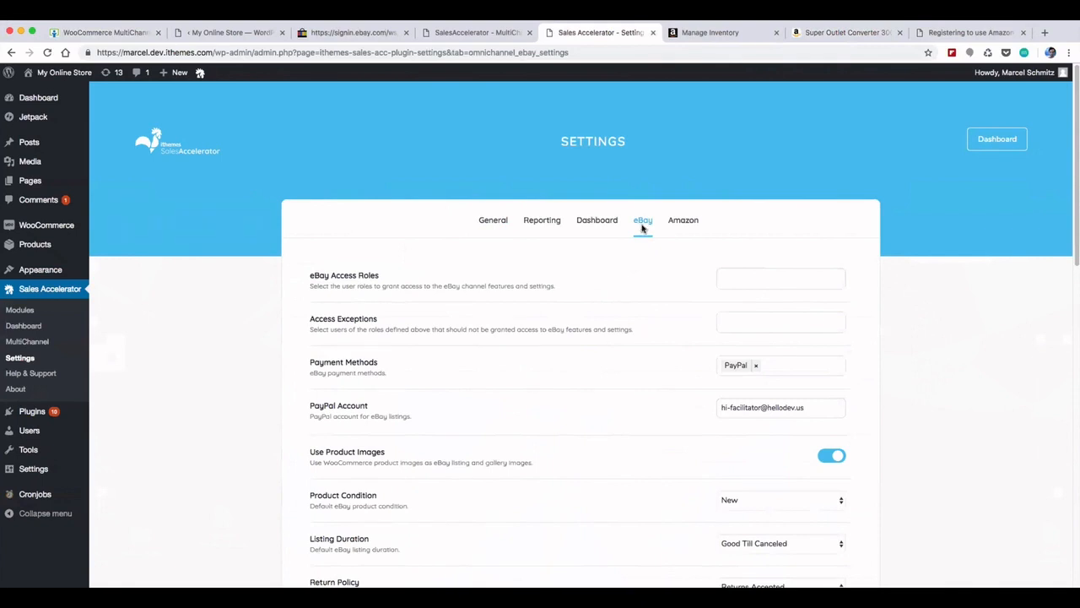
scroll(448, 321, down, 2)
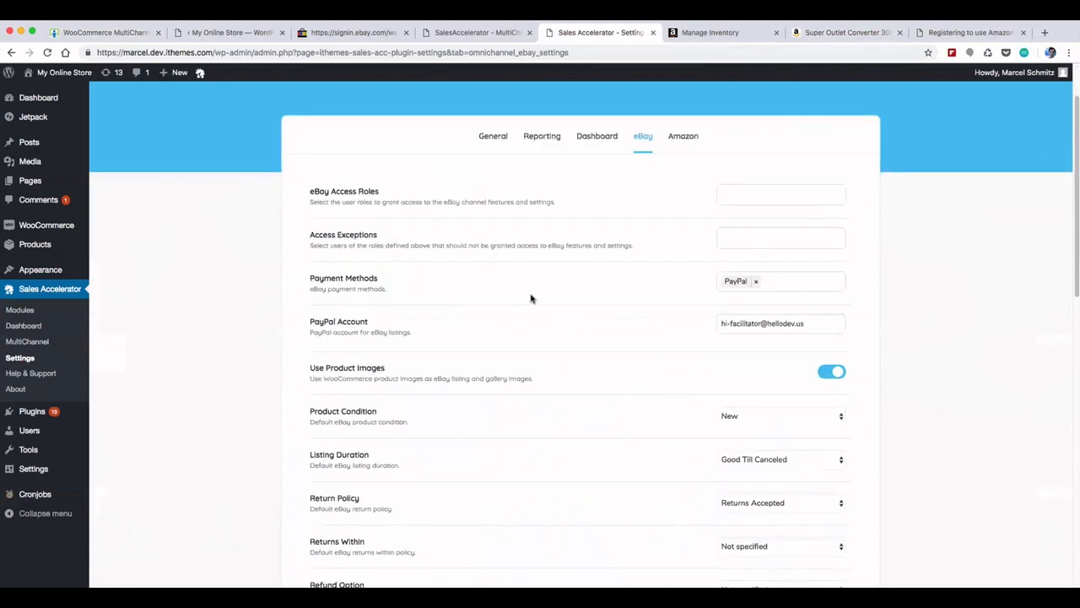
scroll(540, 295, down, 4)
scroll(546, 330, down, 7)
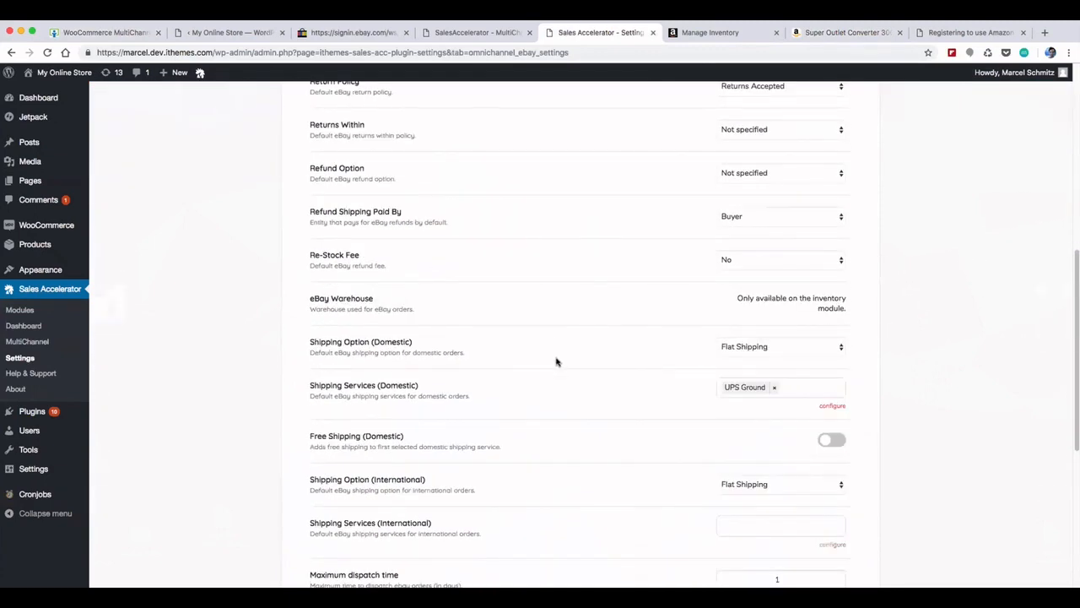
scroll(557, 362, down, 3)
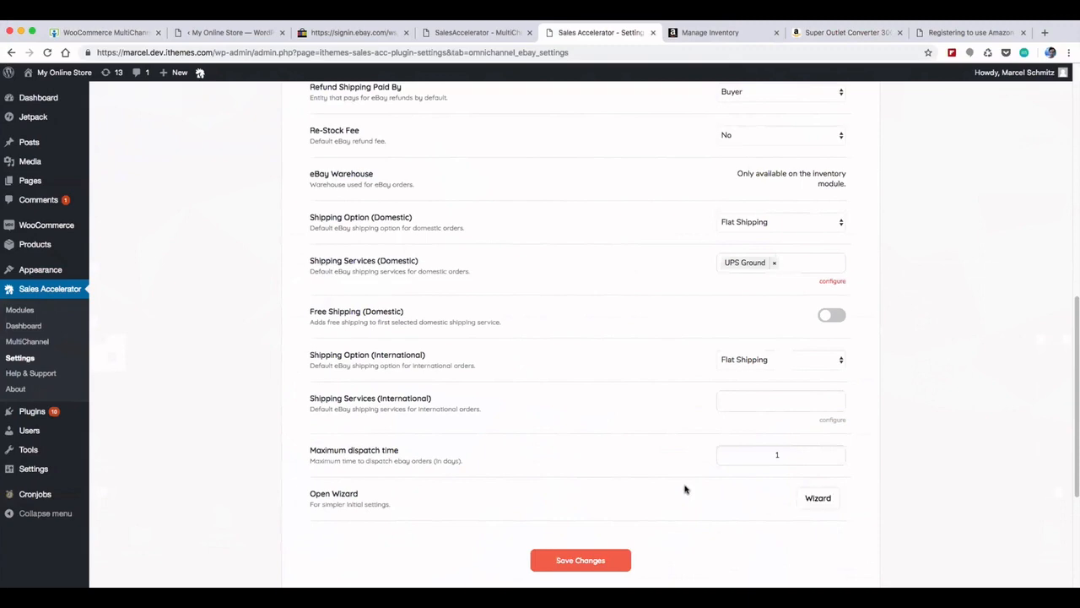
scroll(684, 488, up, 5)
scroll(684, 489, up, 4)
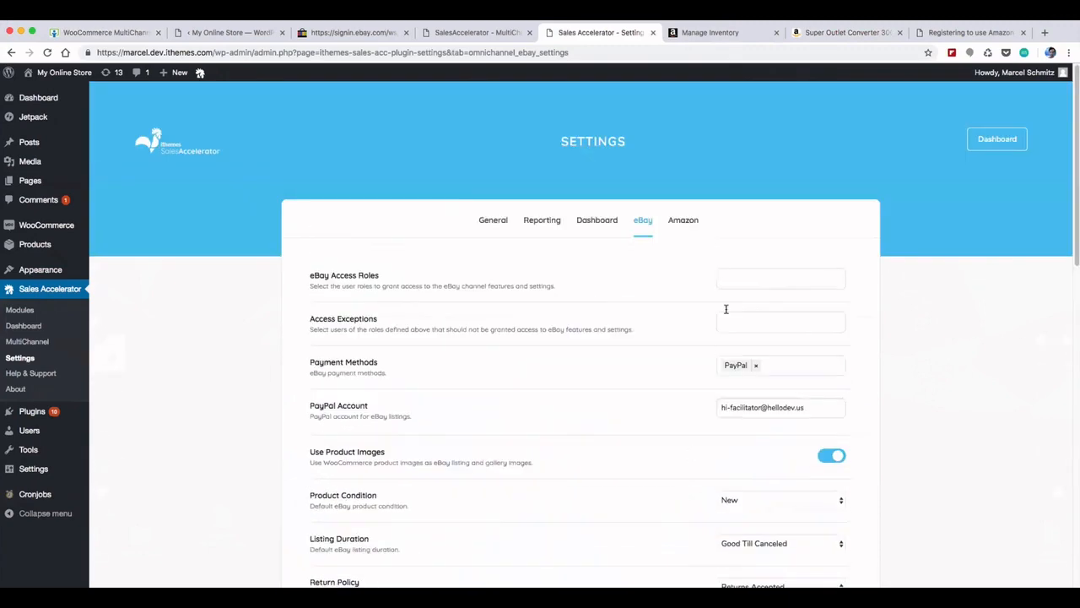
Step: Review the Amazon channel settings, including access roles, feed types, item condition, minimum and maximum prices and warehouse
click(683, 233)
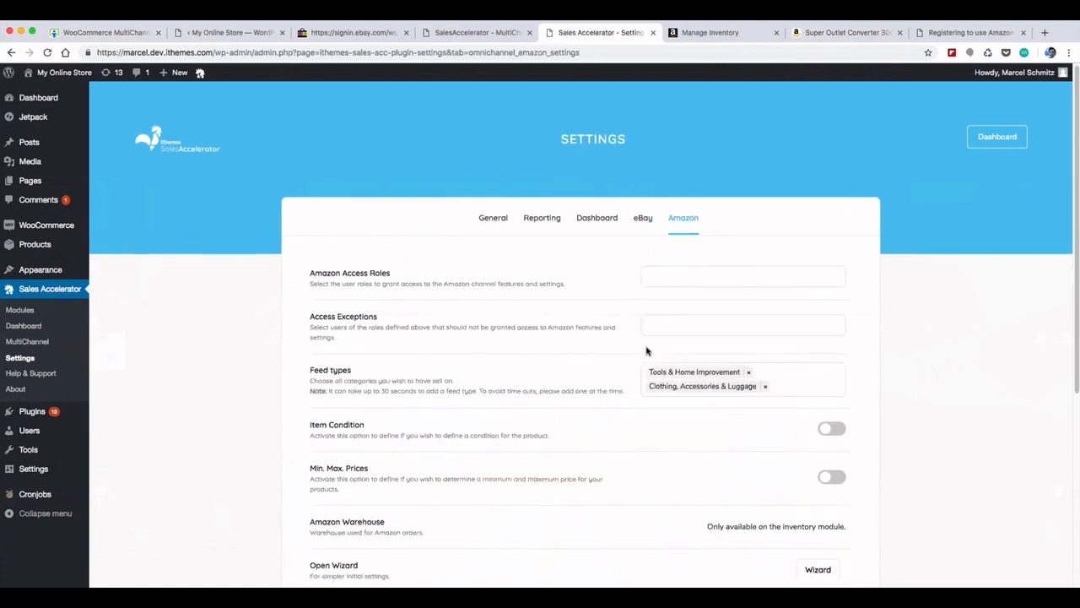
scroll(646, 351, down, 2)
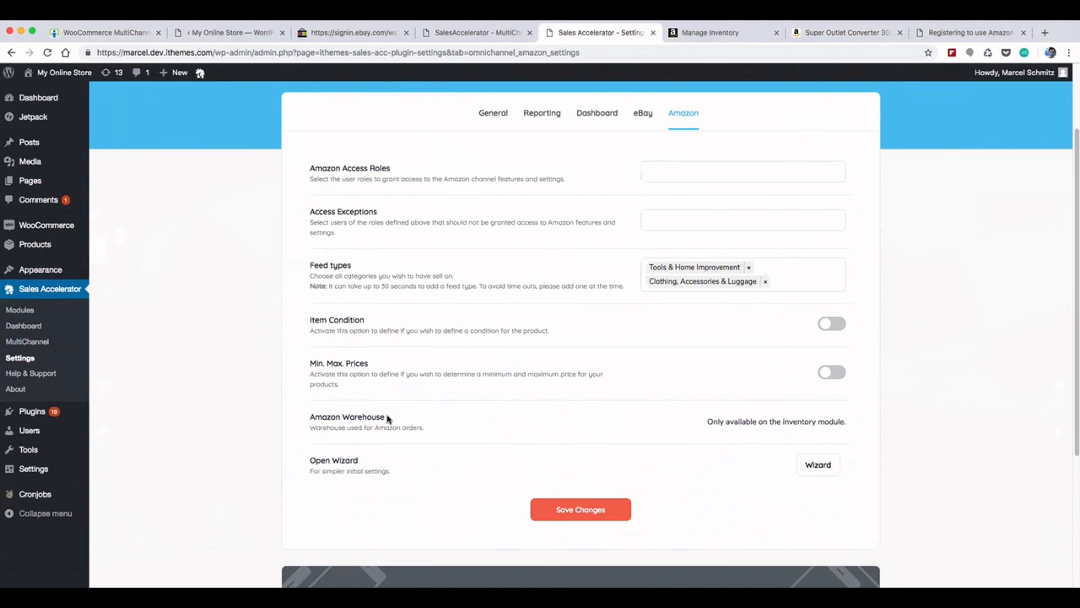
mouse_move(160, 70)
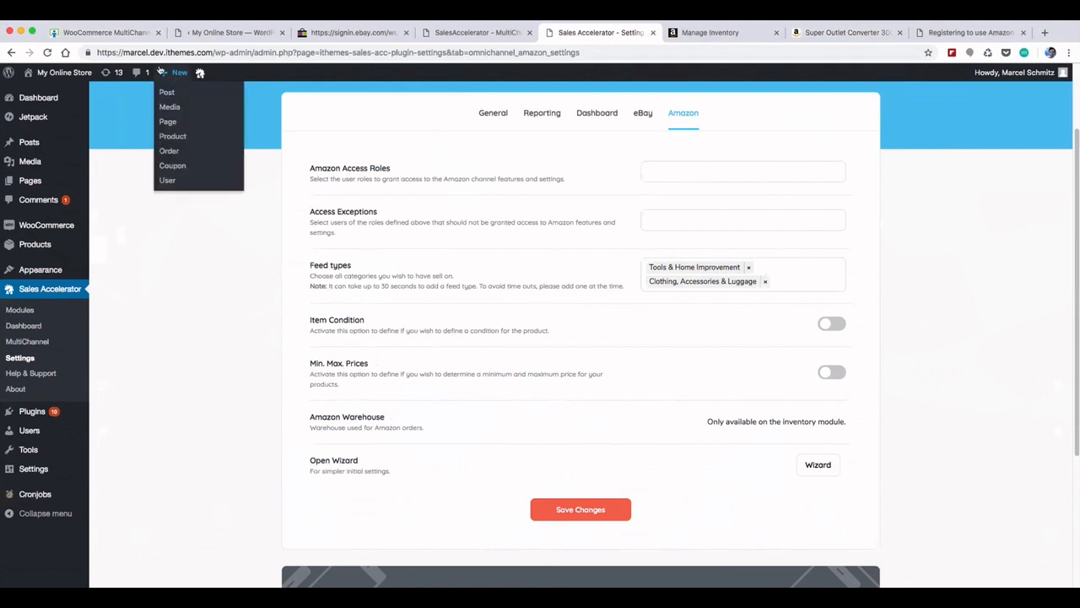
Step: Switch to the iThemes WooCommerce MultiChannel product page and review its sections on multi-channel retailing benefits and sales channels
click(84, 34)
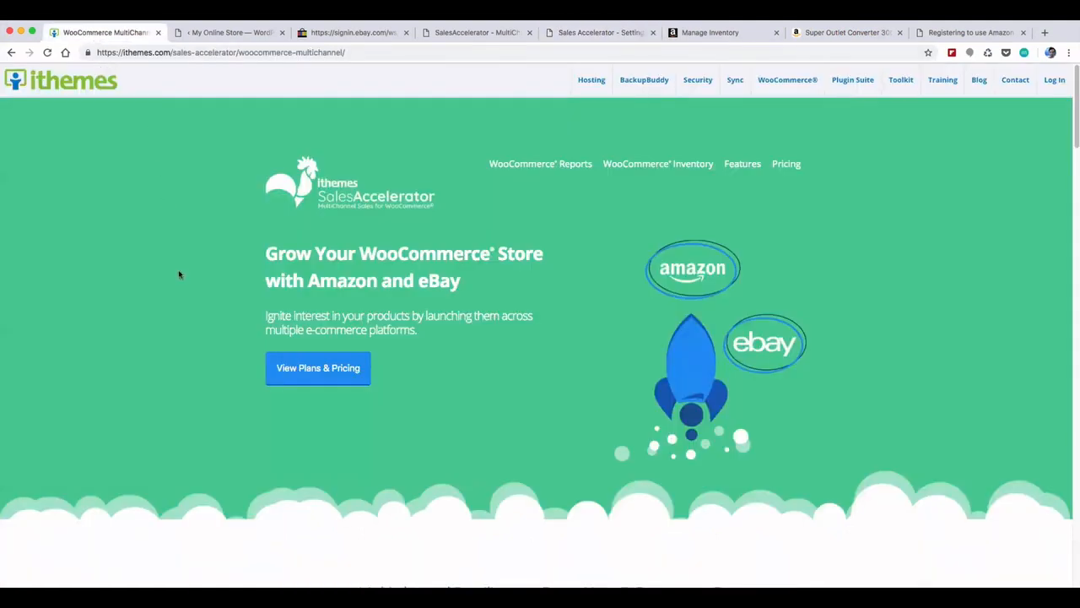
scroll(152, 281, down, 5)
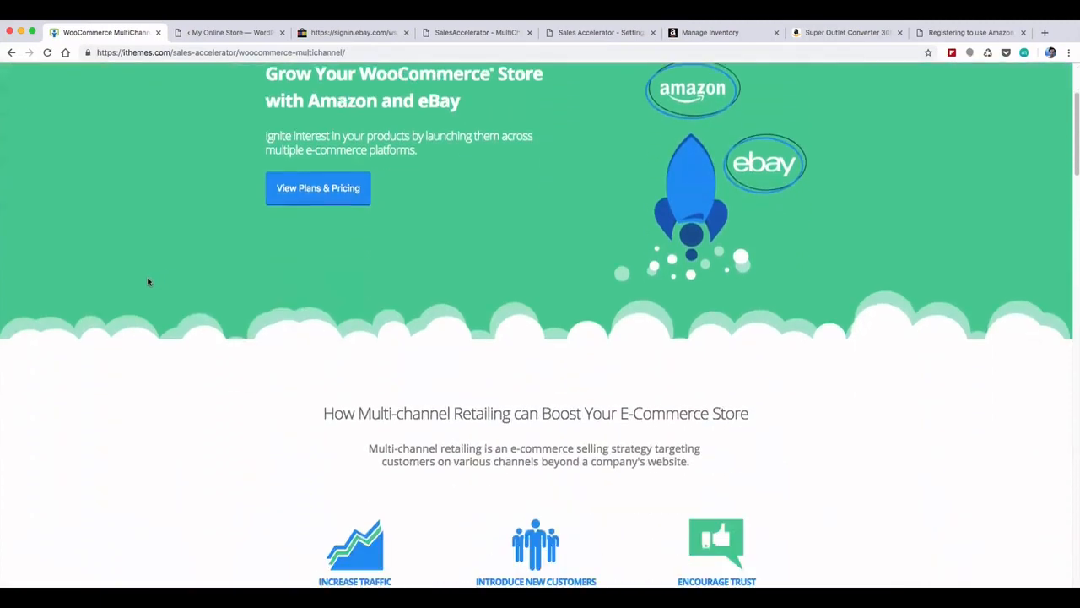
scroll(147, 282, down, 4)
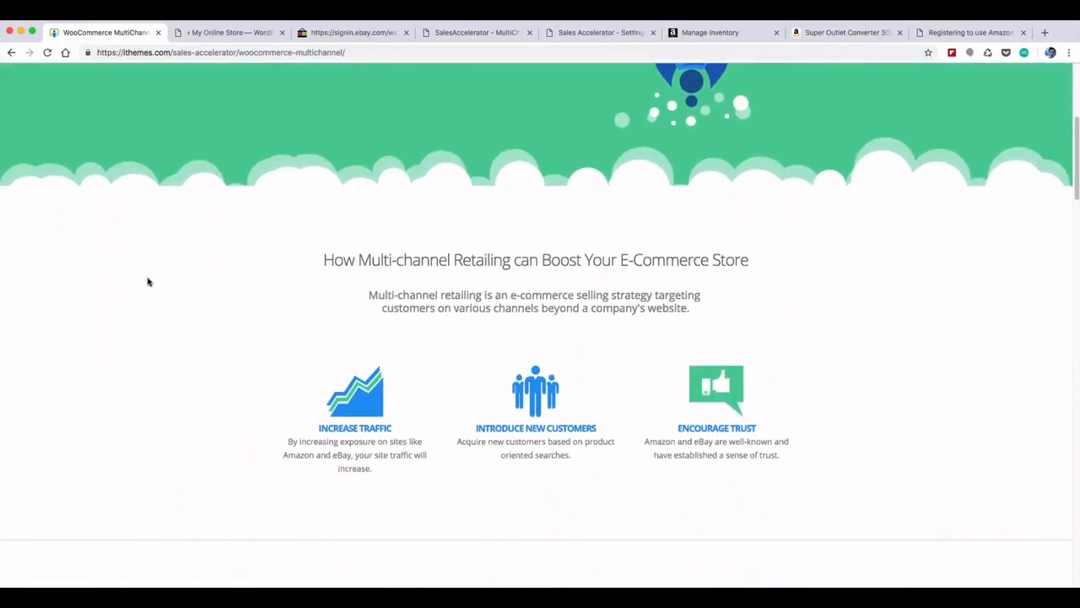
scroll(148, 282, down, 10)
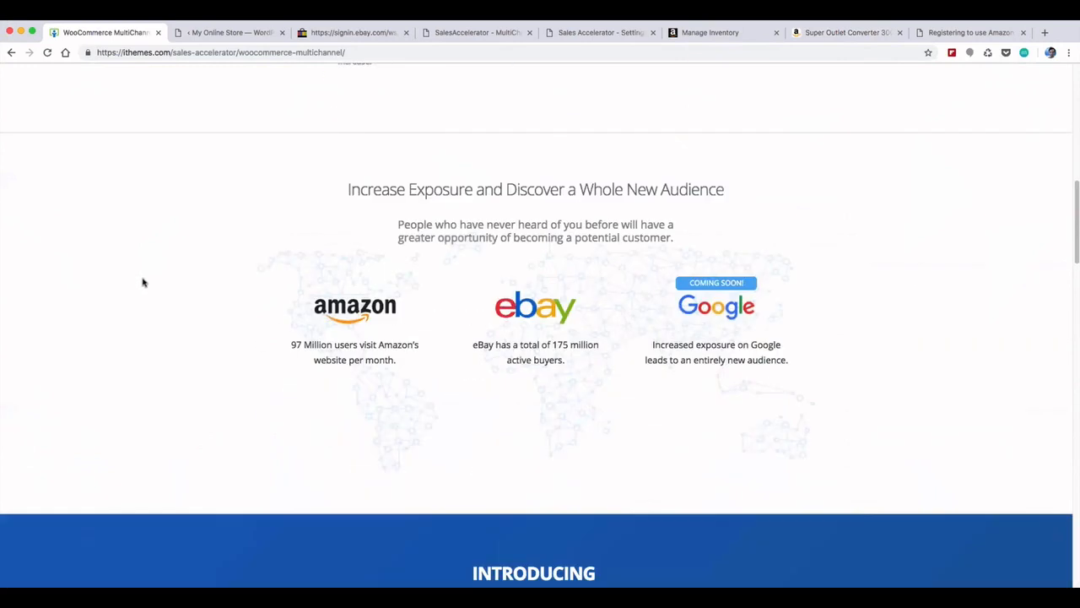
scroll(143, 283, down, 1)
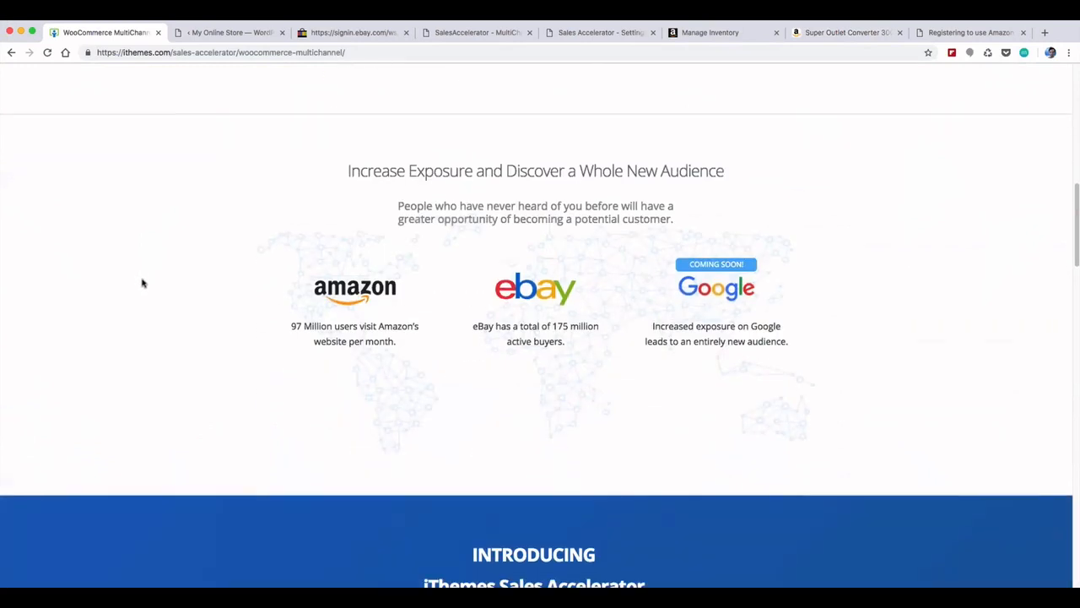
Step: Return to the store's WordPress admin and open the Sales Accelerator reports dashboard
click(248, 40)
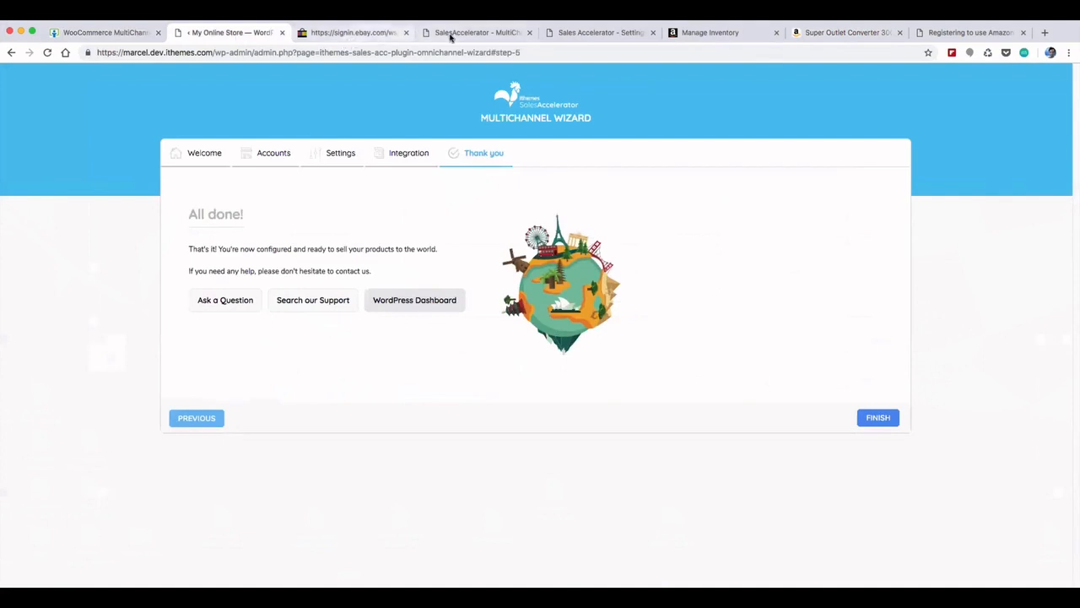
click(450, 34)
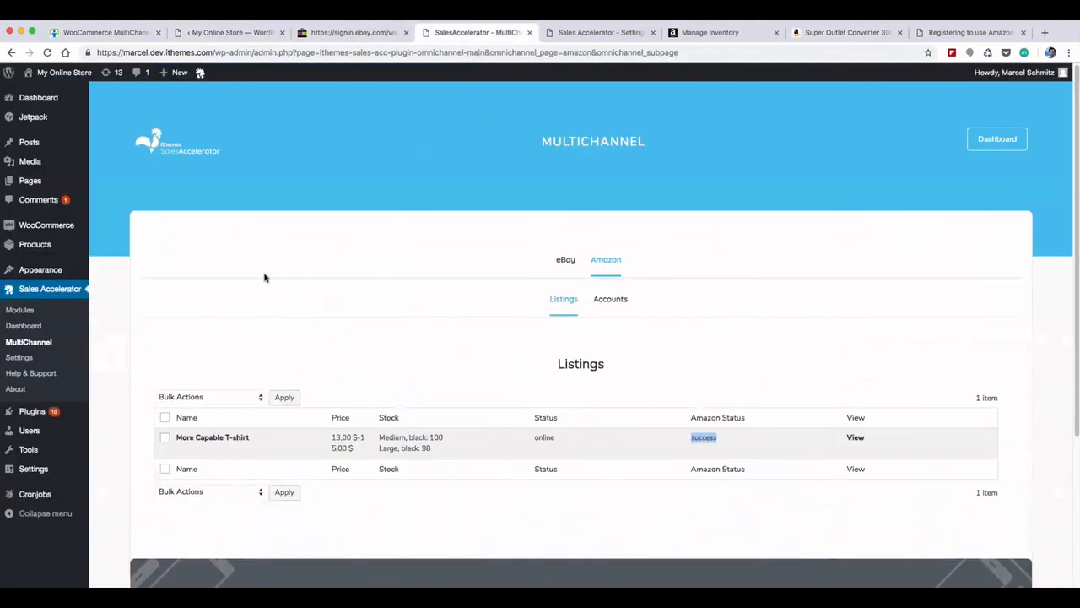
click(43, 100)
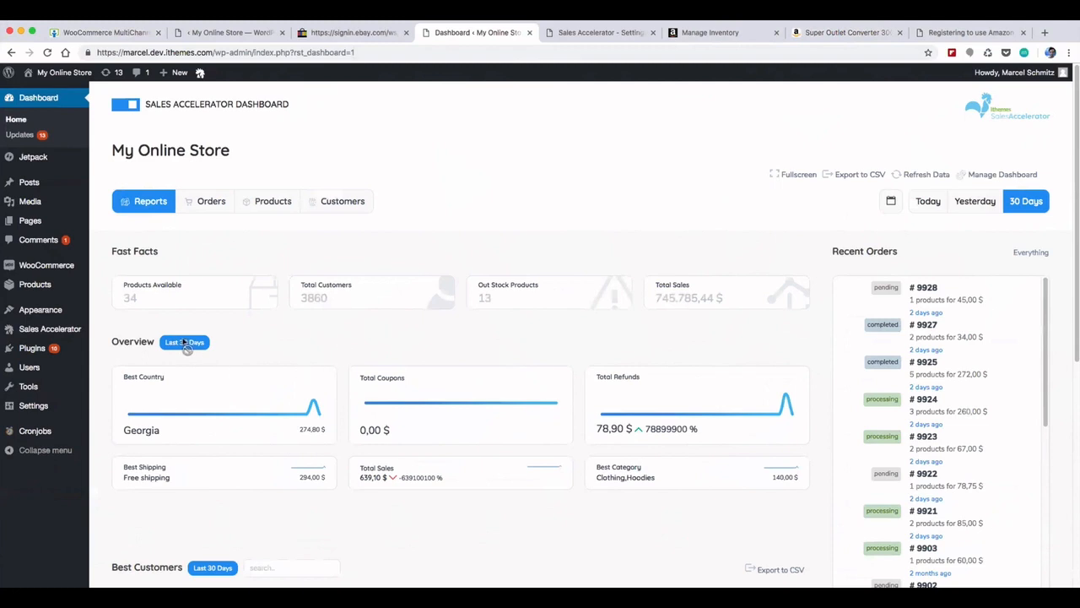
Step: Open the dashboard settings of Sales Accelerator and review the Fast Facts, Overview, Table and Charts selections
mouse_move(85, 329)
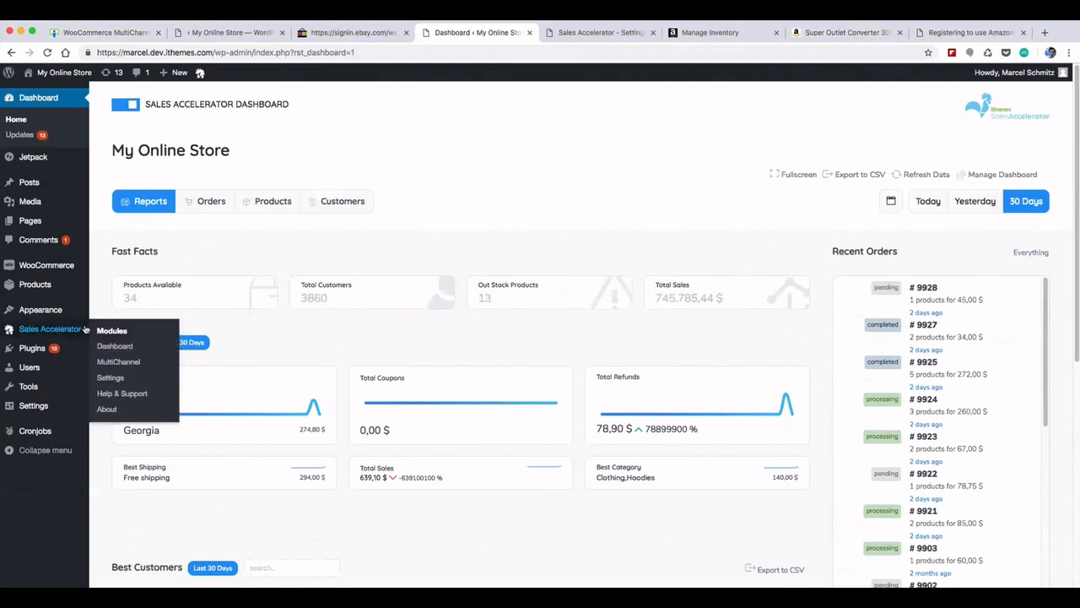
click(110, 377)
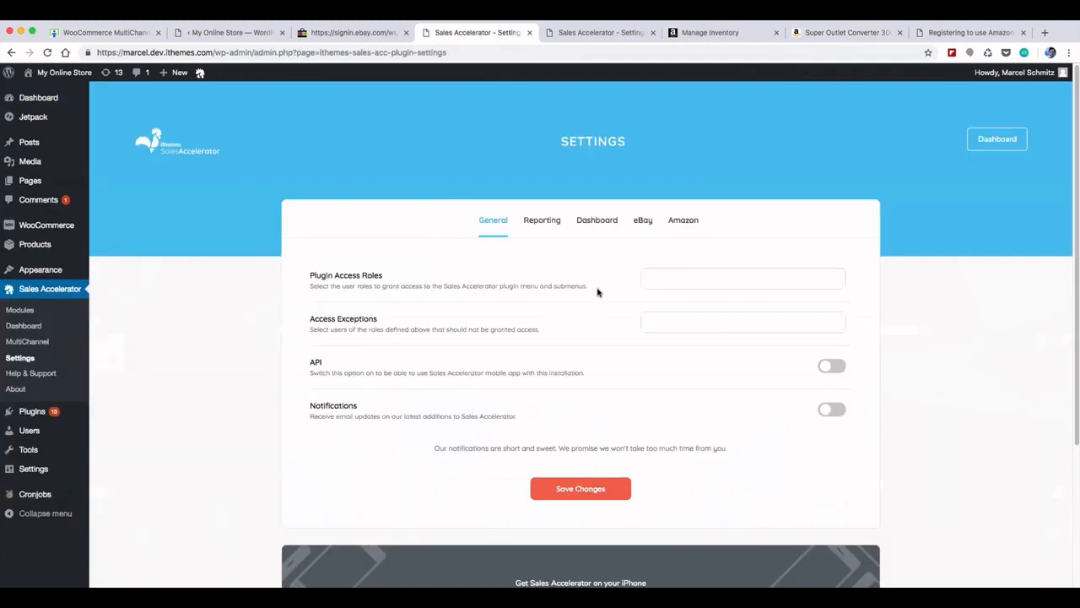
click(588, 223)
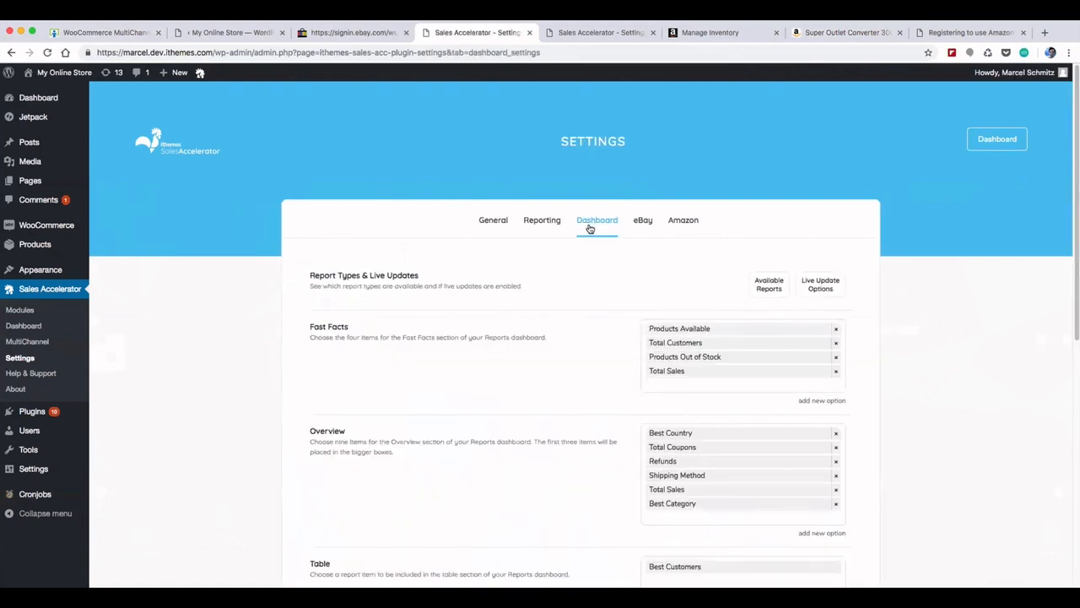
scroll(589, 270, down, 3)
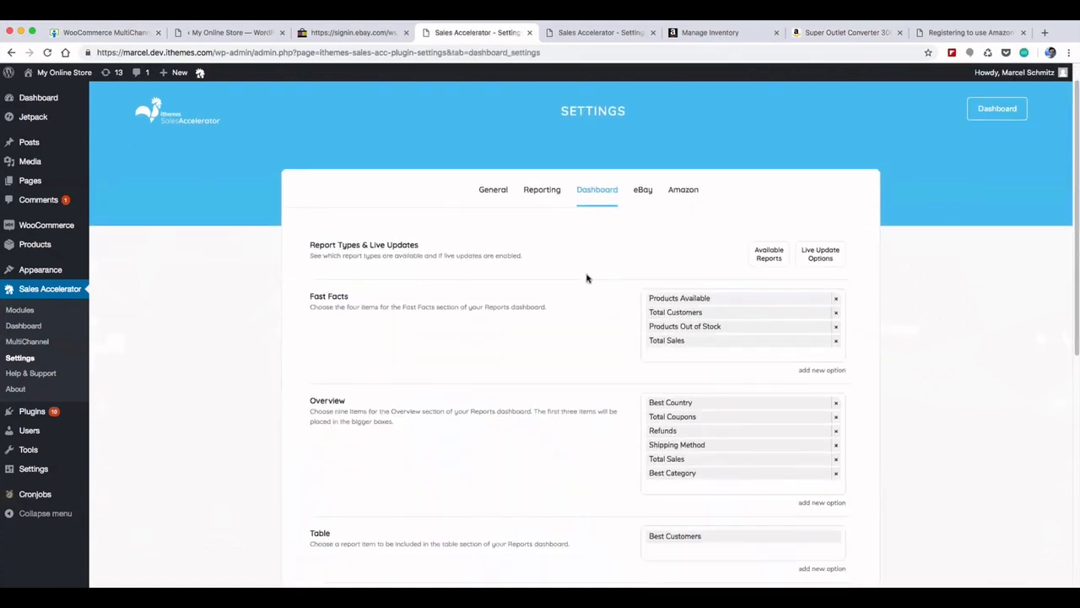
scroll(664, 402, down, 4)
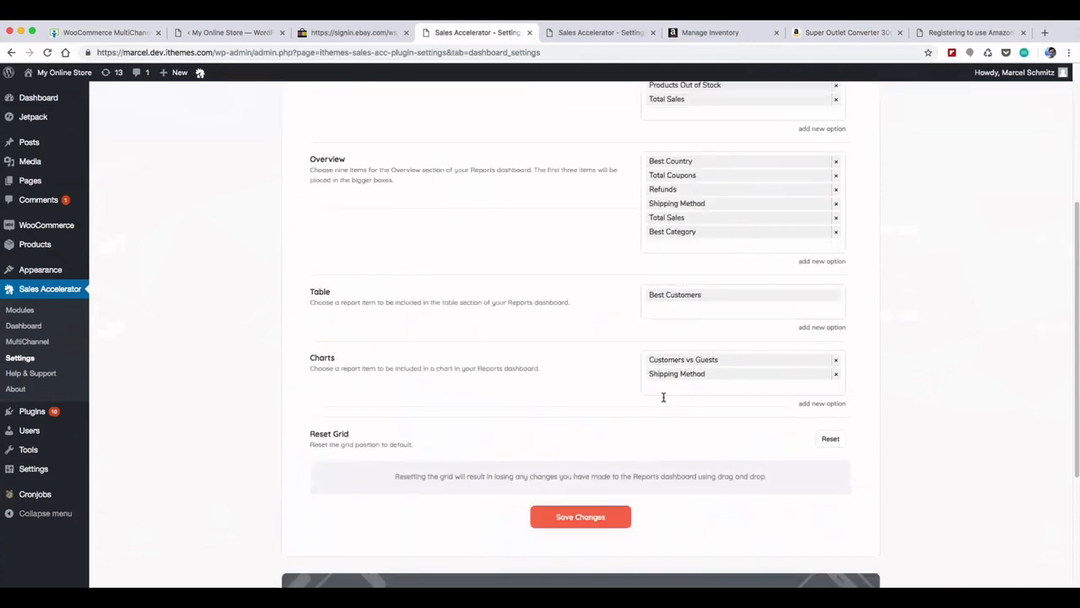
Step: Examine the report items that can be added to the dashboard's Overview section, including the per-channel total sales, without adding any
click(659, 248)
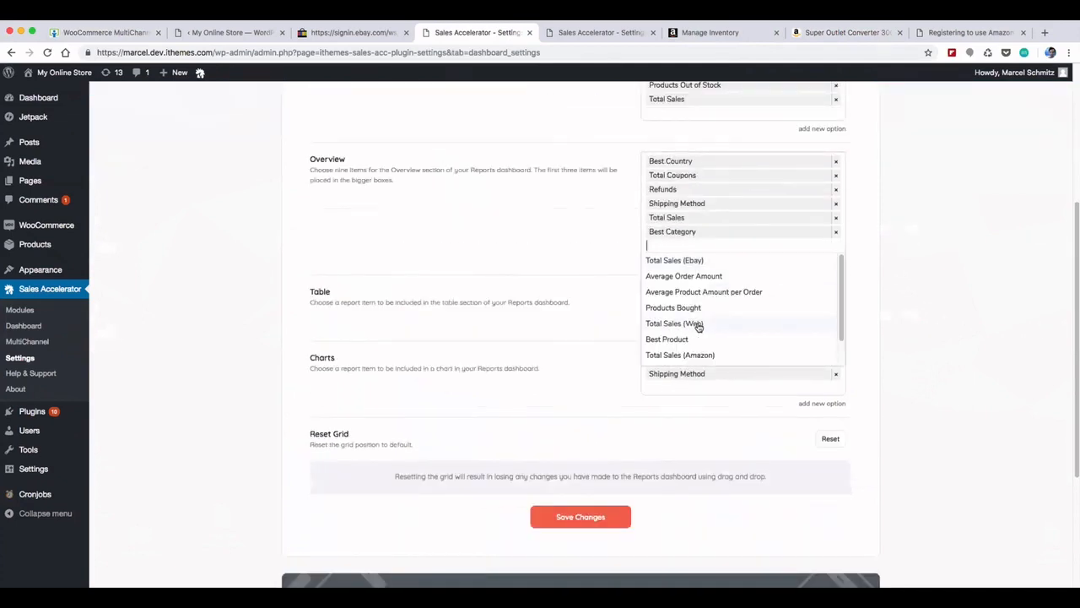
scroll(709, 348, down, 1)
scroll(714, 338, down, 2)
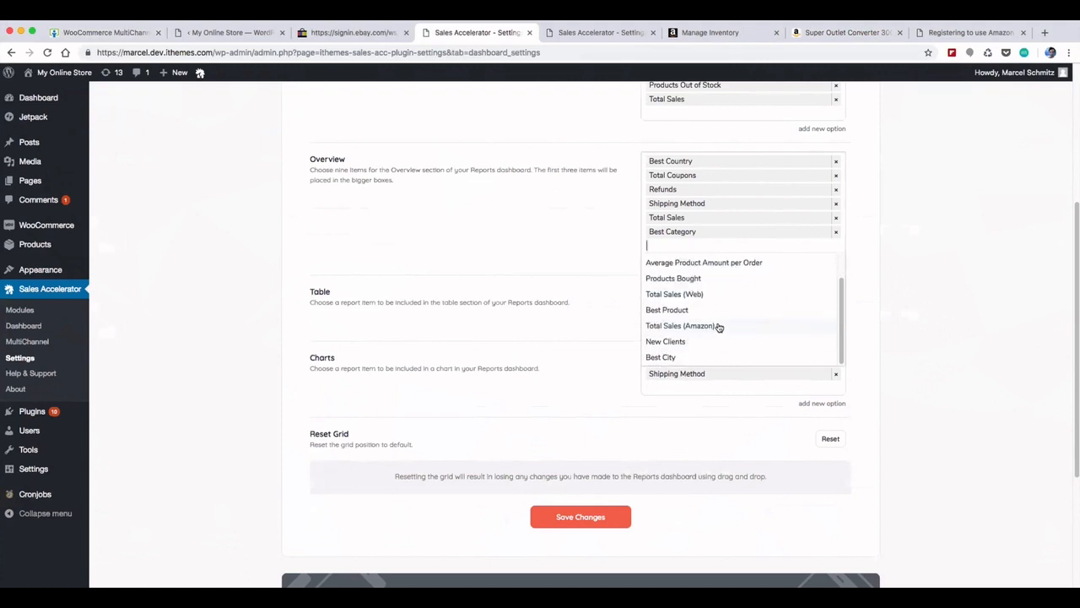
scroll(716, 323, up, 3)
scroll(716, 325, up, 1)
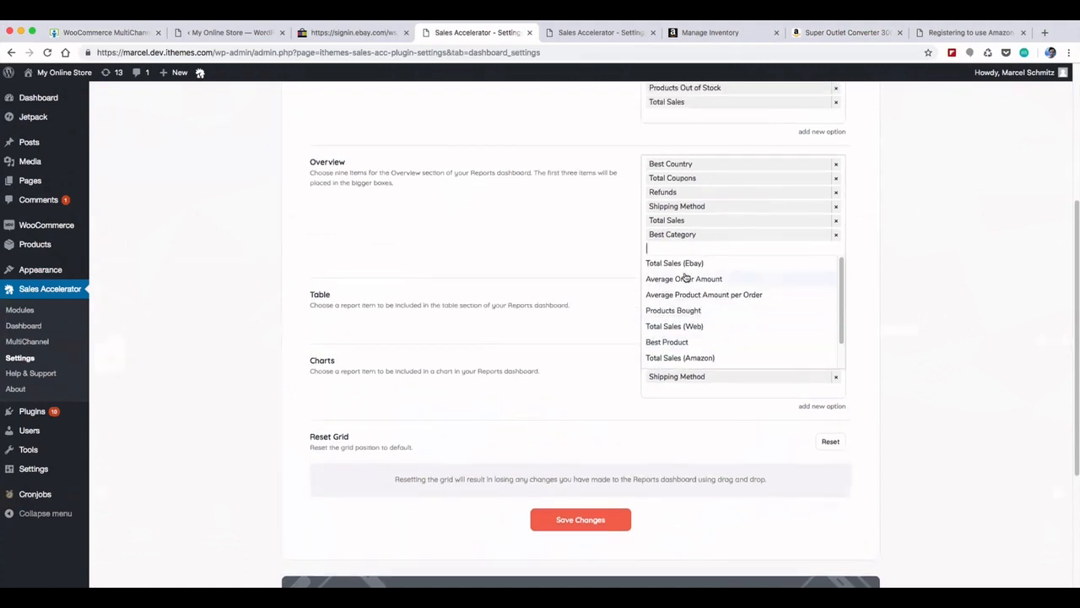
click(560, 261)
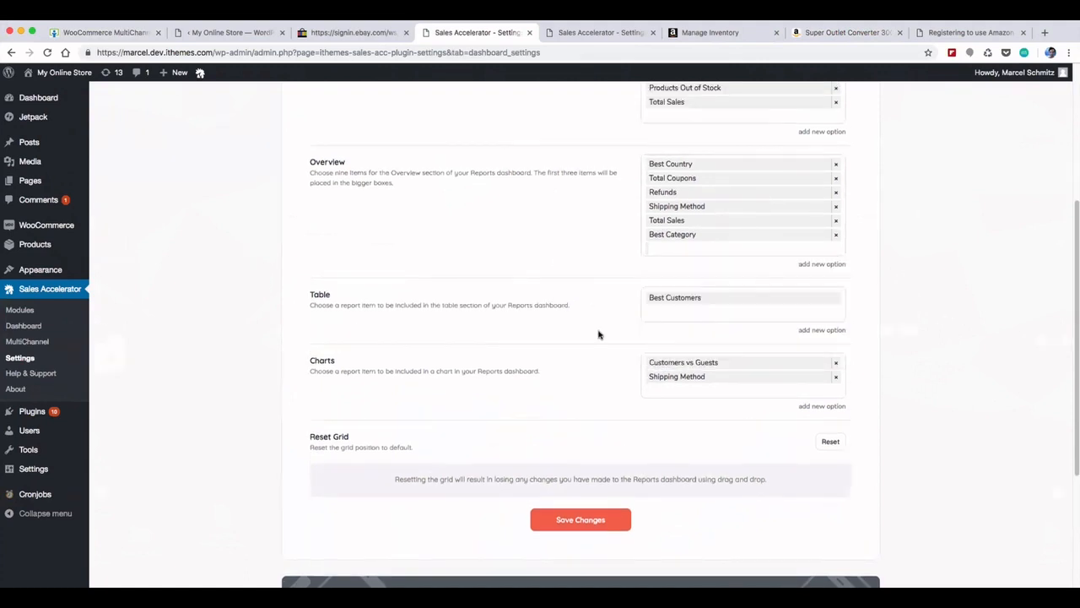
Step: Remove Shipping Method from the dashboard's Charts selection and look through the available chart reports without adding one
click(836, 376)
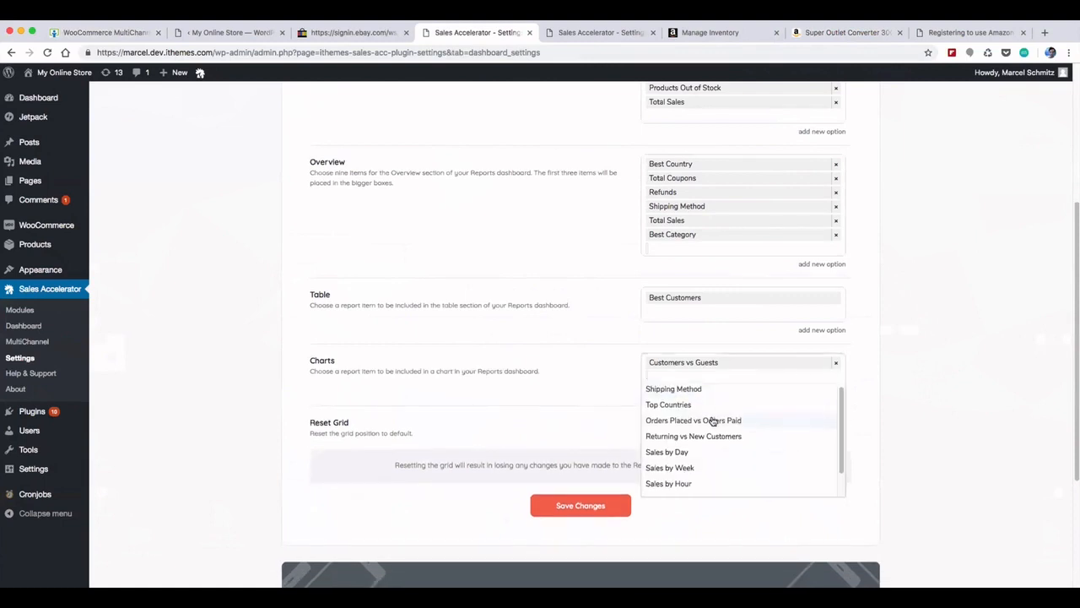
scroll(713, 420, down, 2)
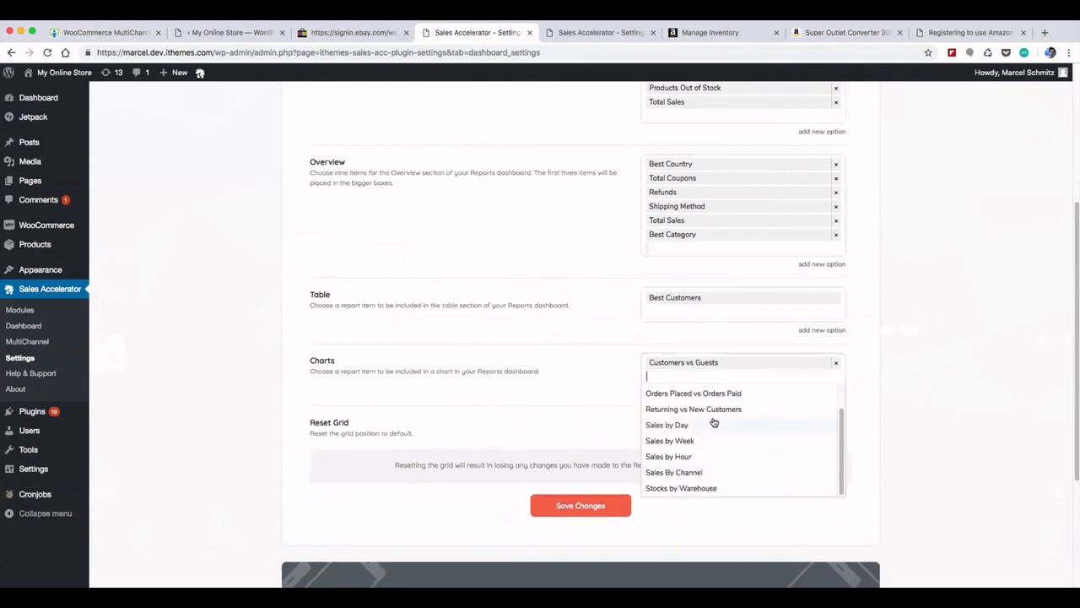
click(614, 385)
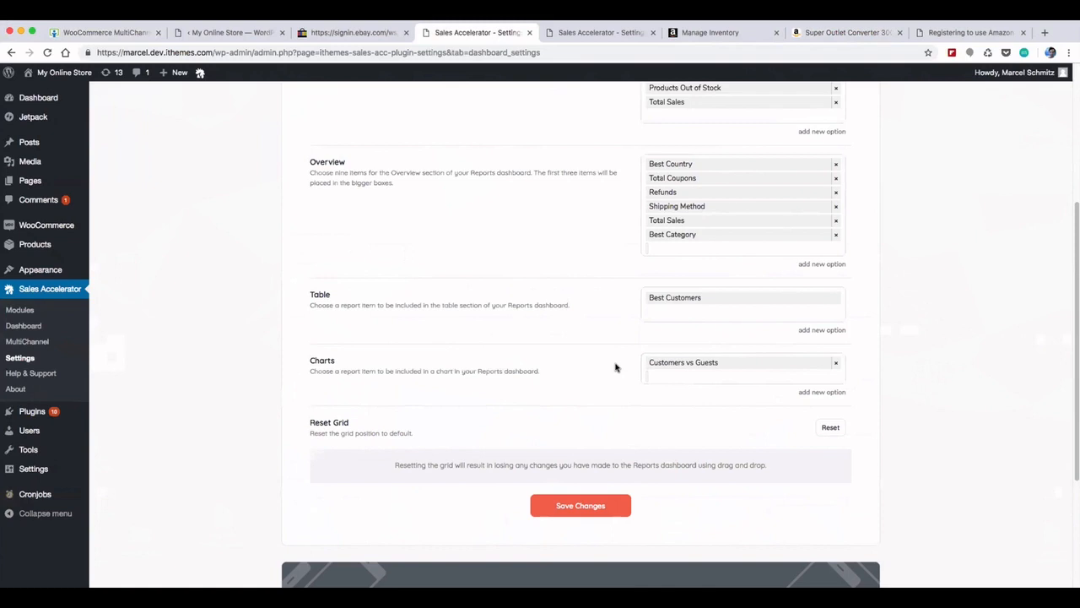
scroll(537, 368, up, 5)
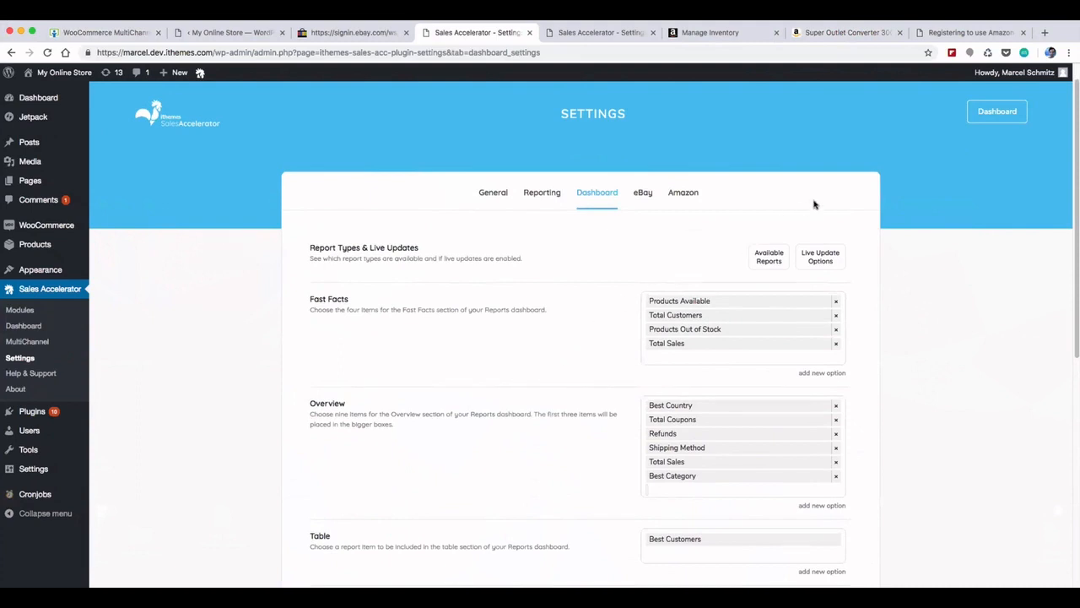
Step: Return to the iThemes MultiChannel product page and review the Agency, Store Owner Pass and Store Owner pricing plans
click(115, 34)
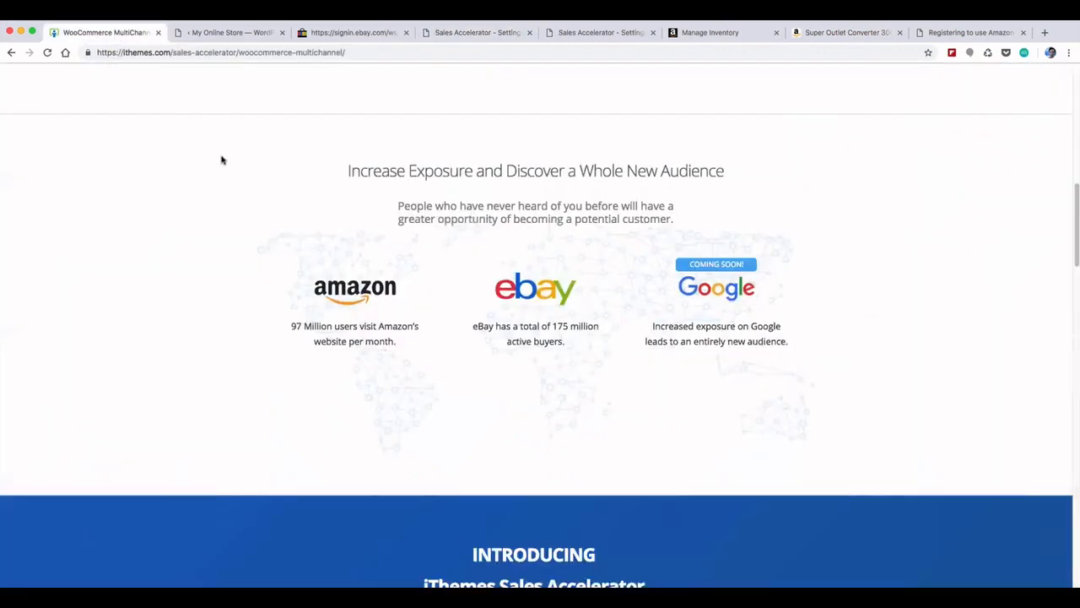
scroll(240, 186, down, 10)
scroll(242, 195, down, 7)
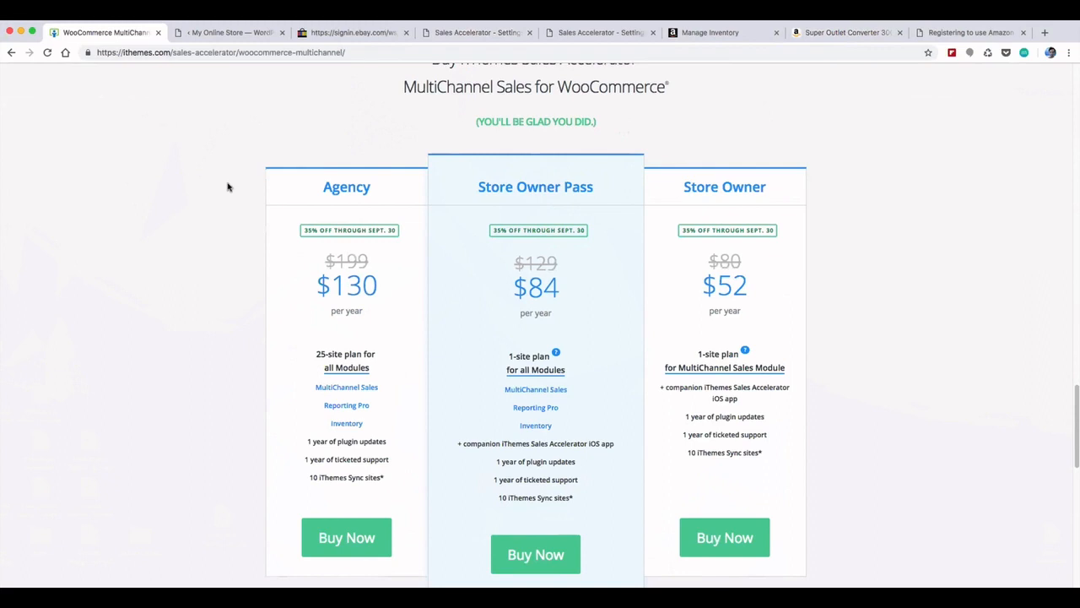
scroll(227, 187, down, 1)
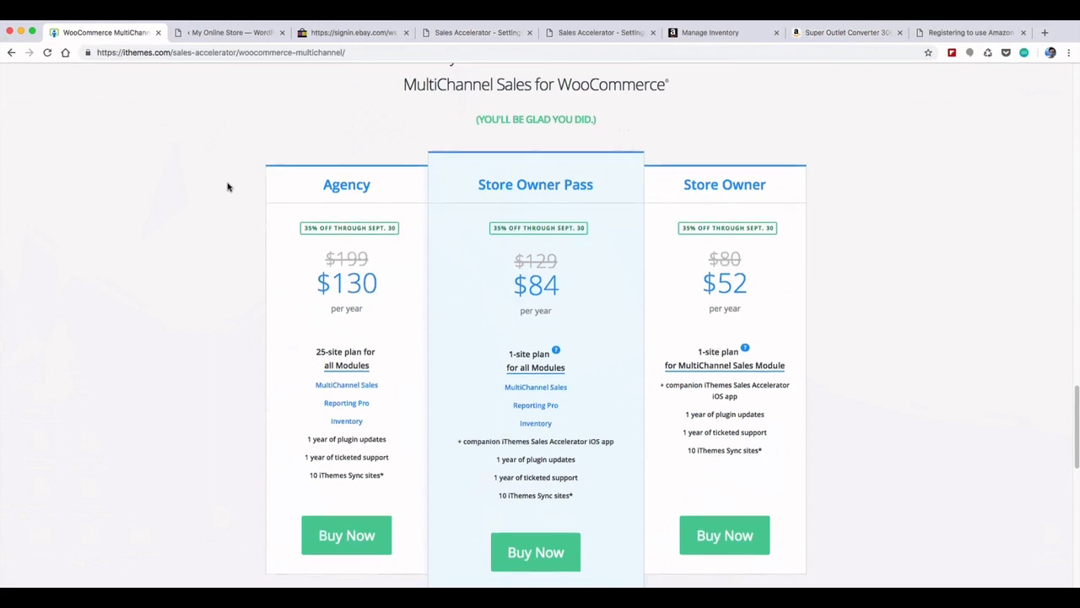